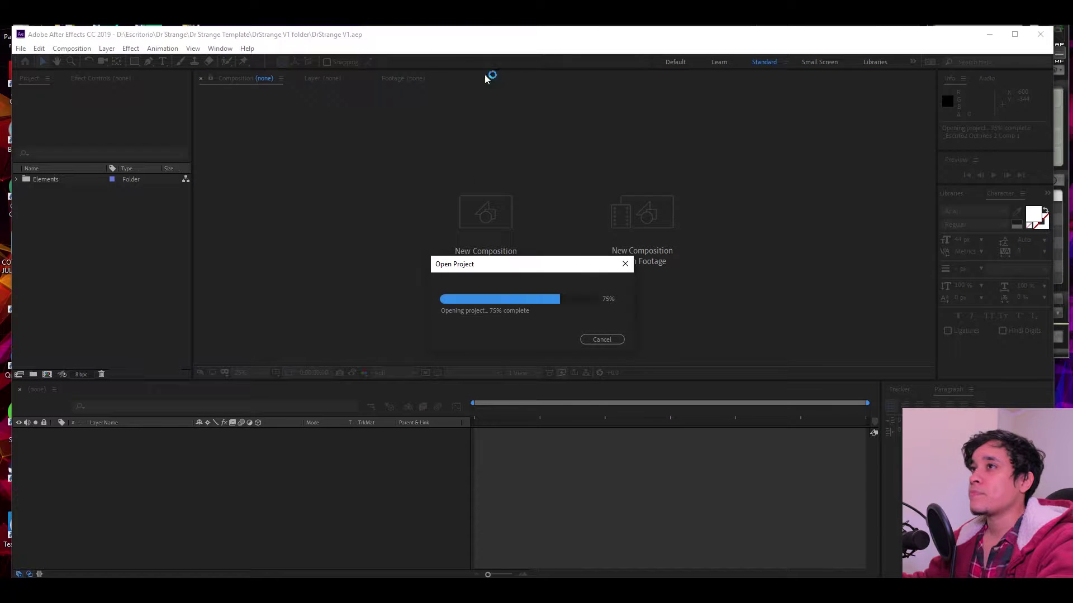
Step: Examine the template's Elements, PRE-Renders and VIDEOS folders and the 0. Select Your Footage composition
left_click_drag(485, 68, 492, 31)
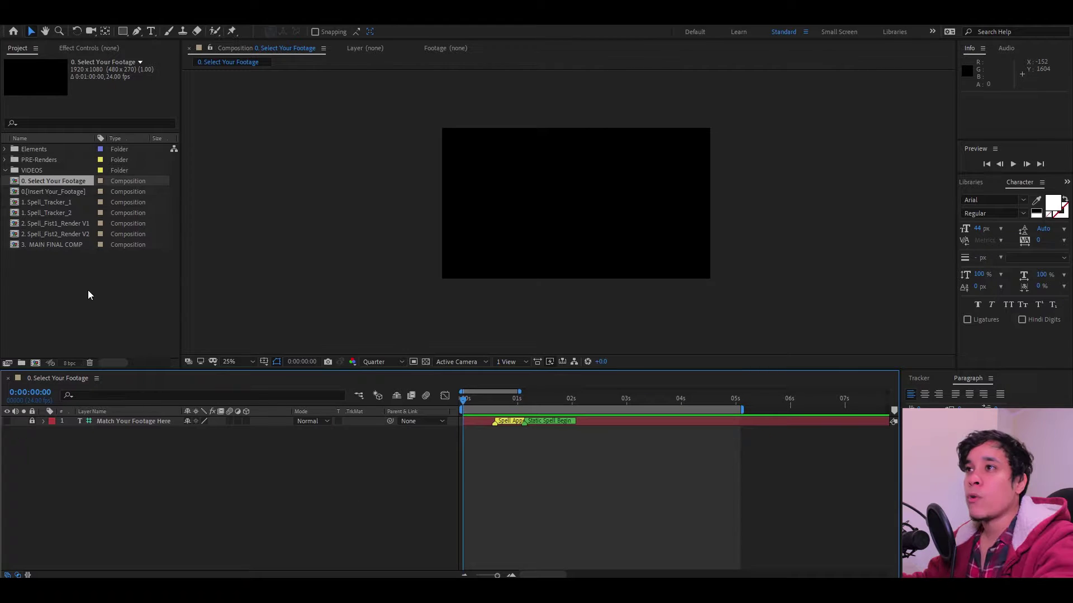
left_click(86, 299)
left_click(35, 151)
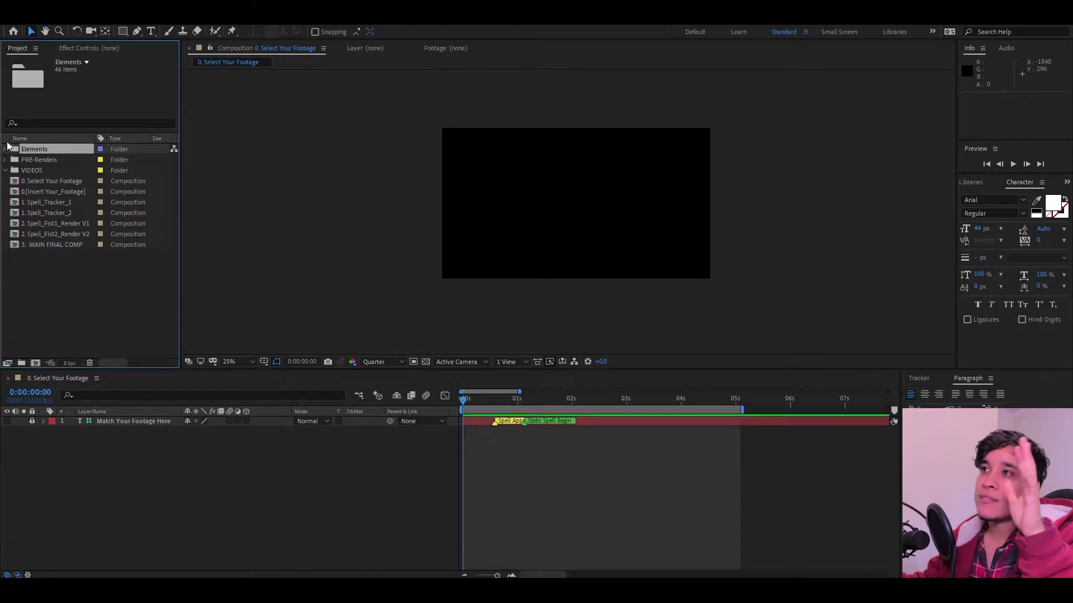
left_click(57, 160)
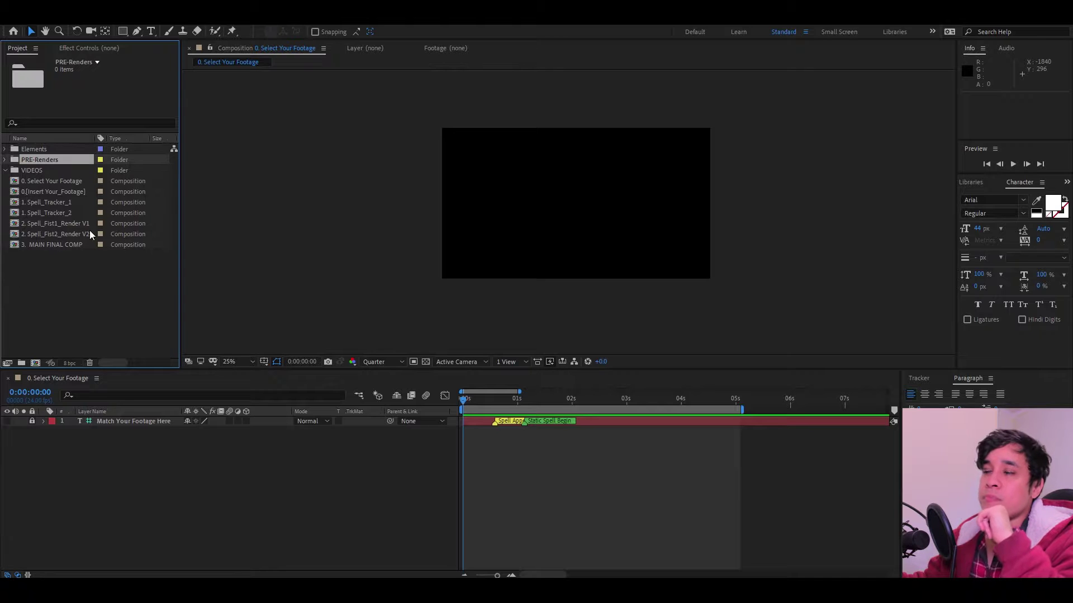
left_click(19, 174)
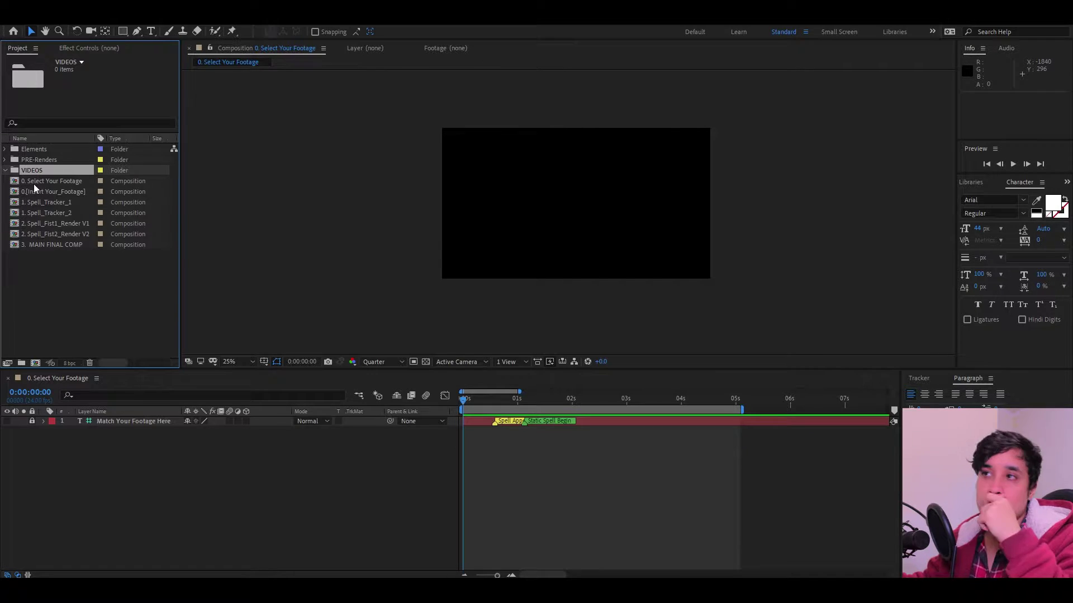
left_click(34, 183)
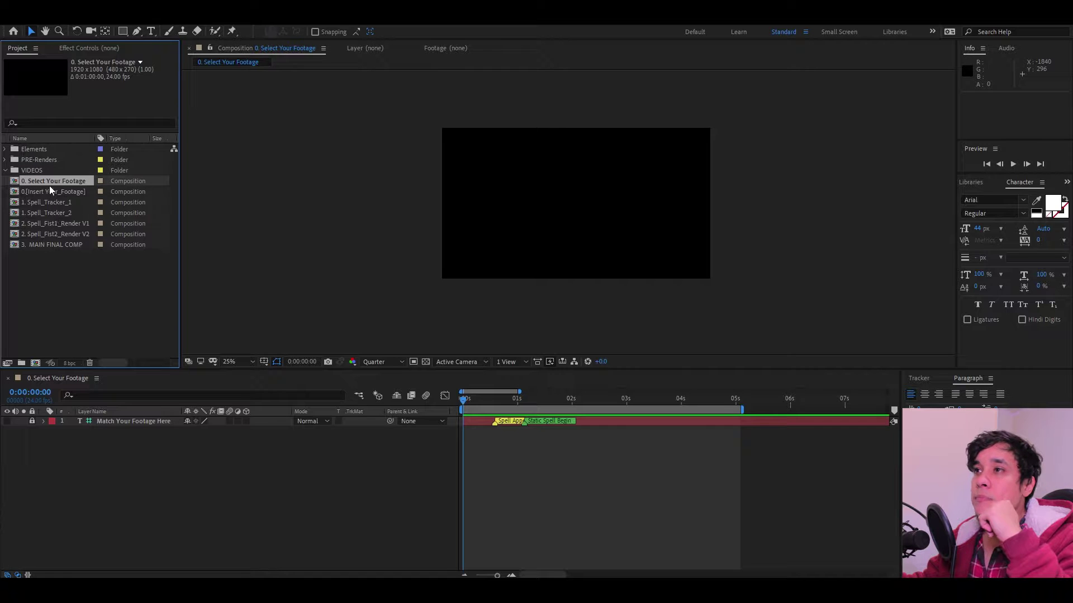
mouse_move(59, 261)
left_mouse_down()
mouse_move(43, 234)
mouse_move(37, 179)
mouse_move(59, 274)
left_mouse_up()
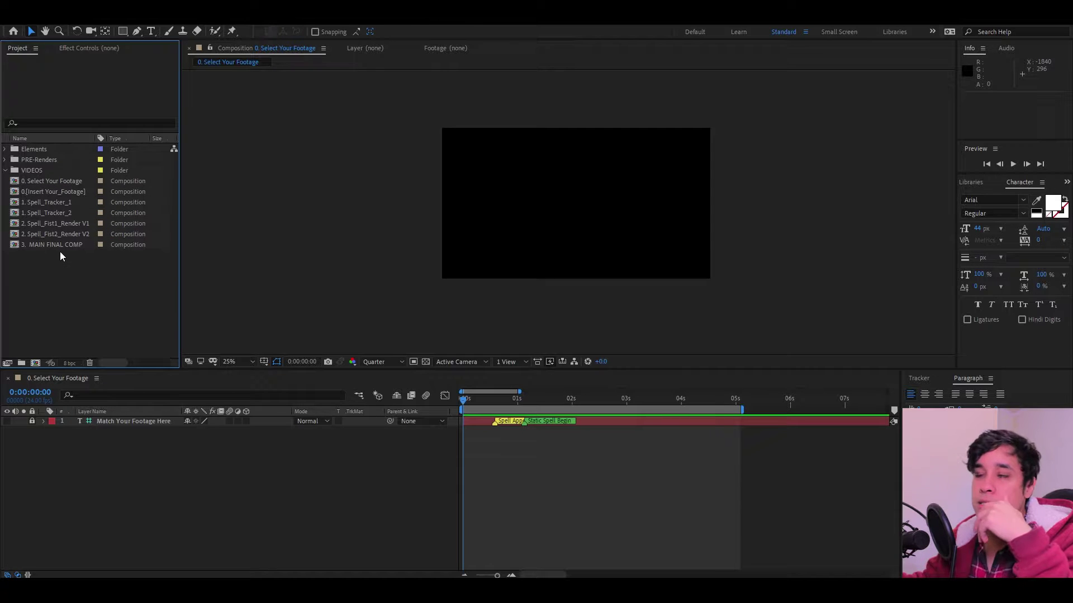
left_click(44, 184)
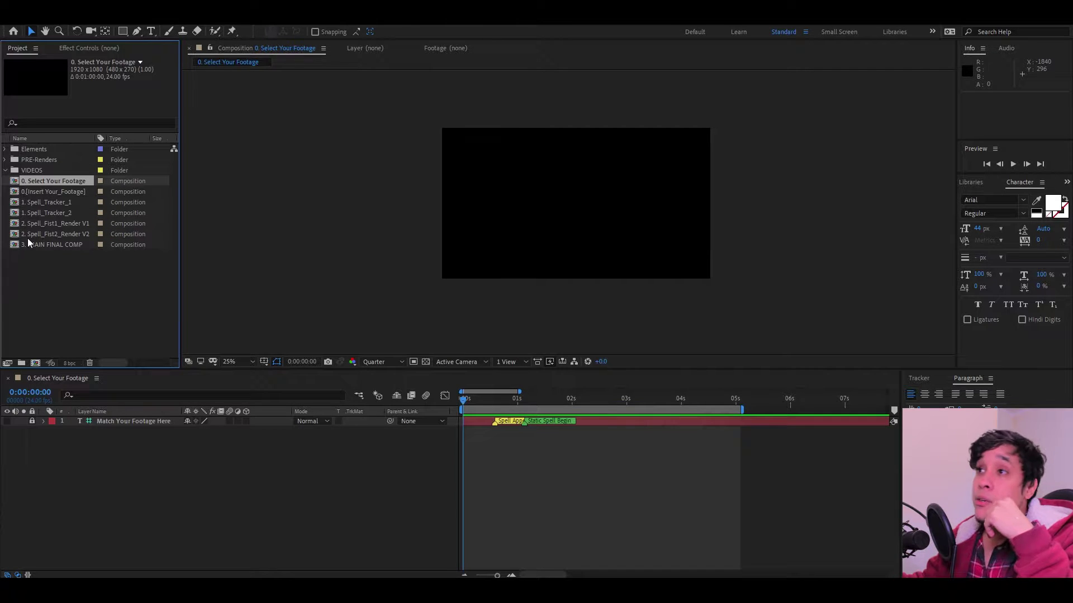
left_click(133, 520)
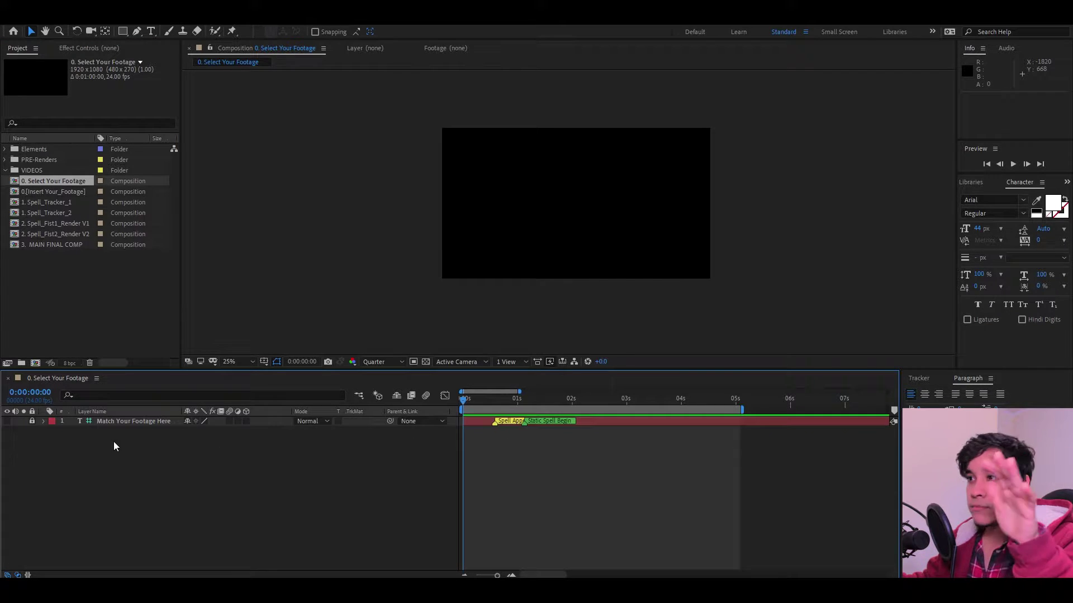
mouse_move(472, 398)
left_mouse_down()
mouse_move(506, 398)
mouse_move(463, 401)
left_mouse_up()
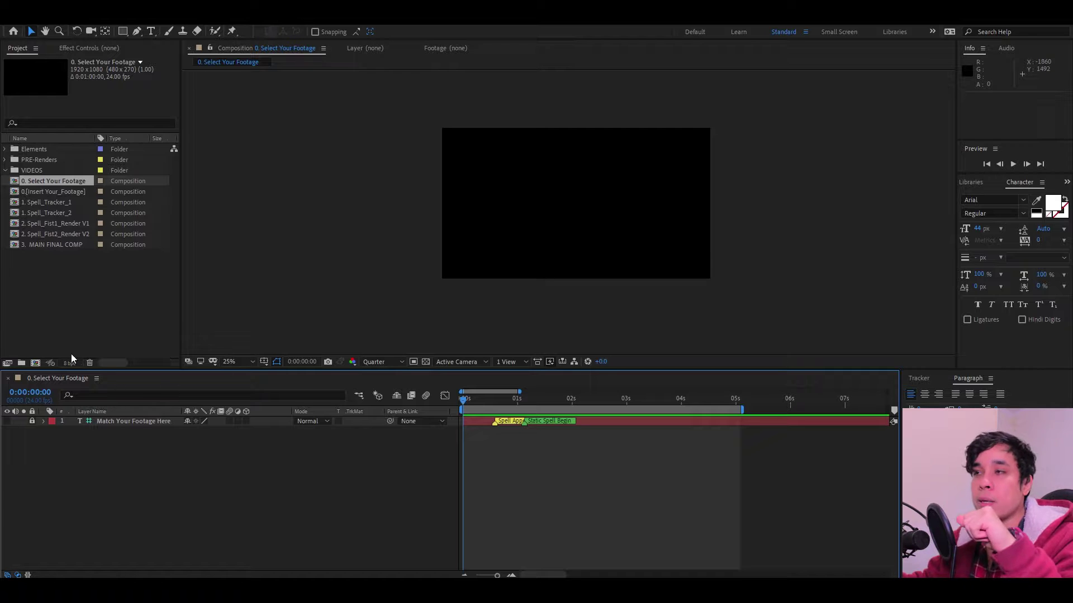
Step: Open the 0.[Insert Your_Footage] and 1. Spell_Tracker_1 compositions and inspect the tracker's FIST_1 and _DrStrange Comp layers
left_click(51, 191)
double_click(51, 192)
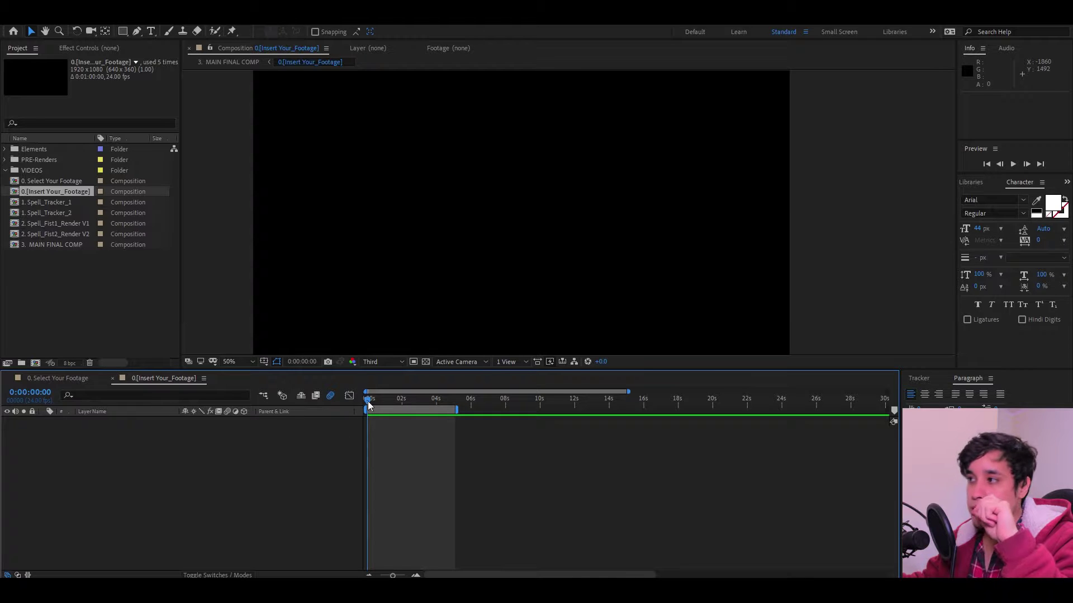
left_click(75, 281)
double_click(55, 203)
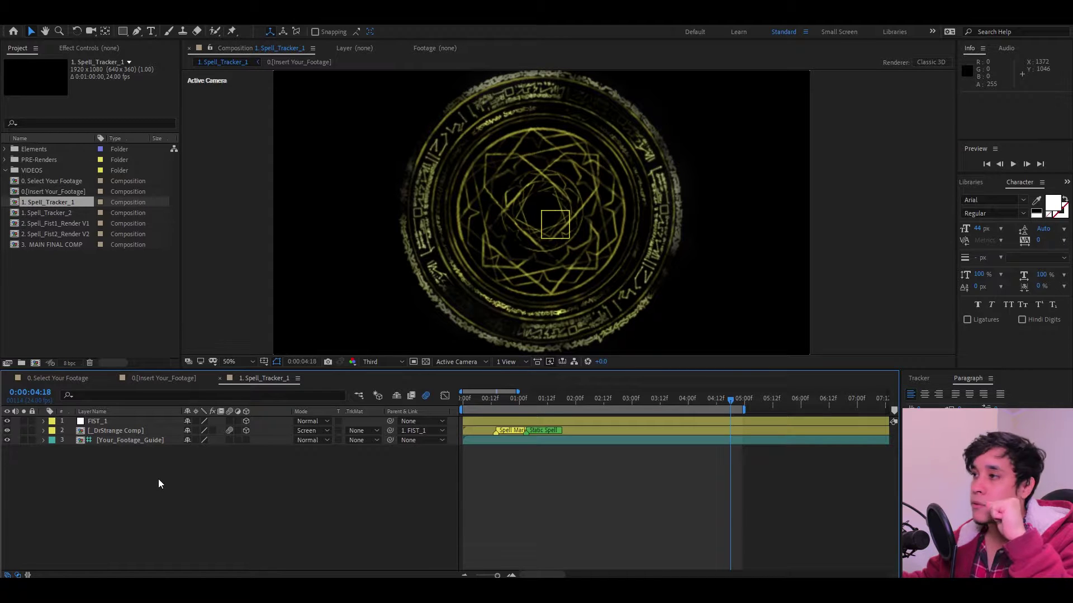
left_click(98, 422)
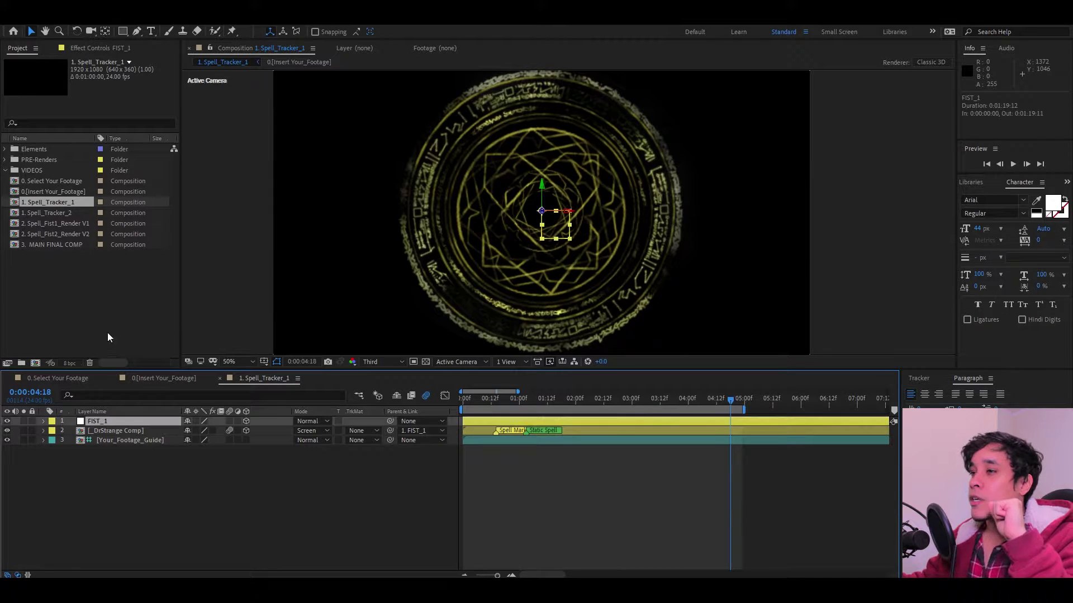
left_click(122, 433)
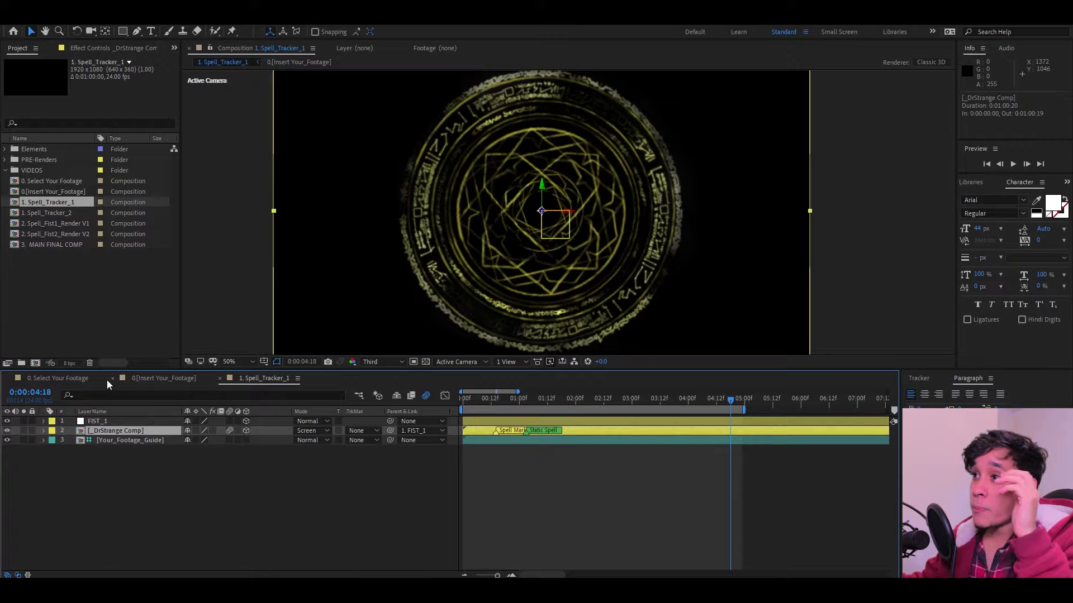
left_click(56, 276)
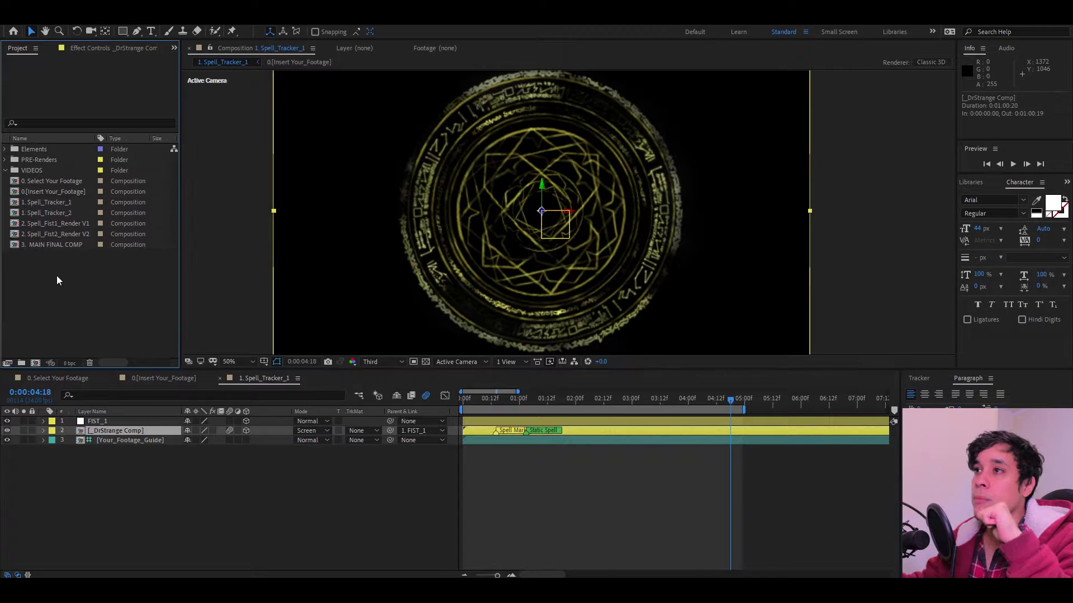
Step: Review the two spell tracker compositions and their matching fist render compositions, and open 3. MAIN FINAL COMP
left_click(46, 203)
left_click(48, 210, "shift")
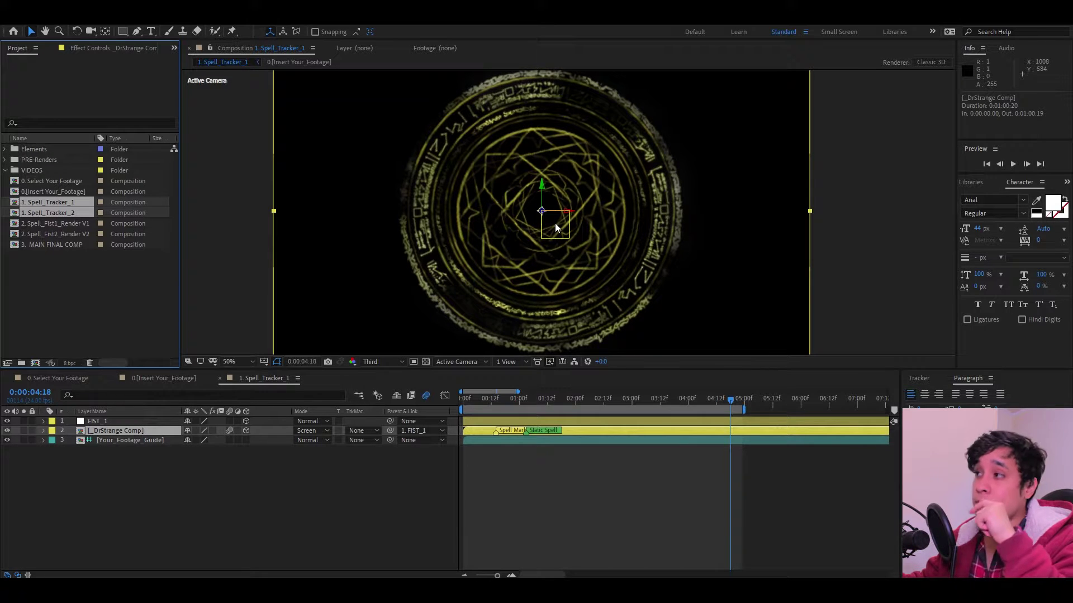
left_click(55, 224)
left_click(100, 319)
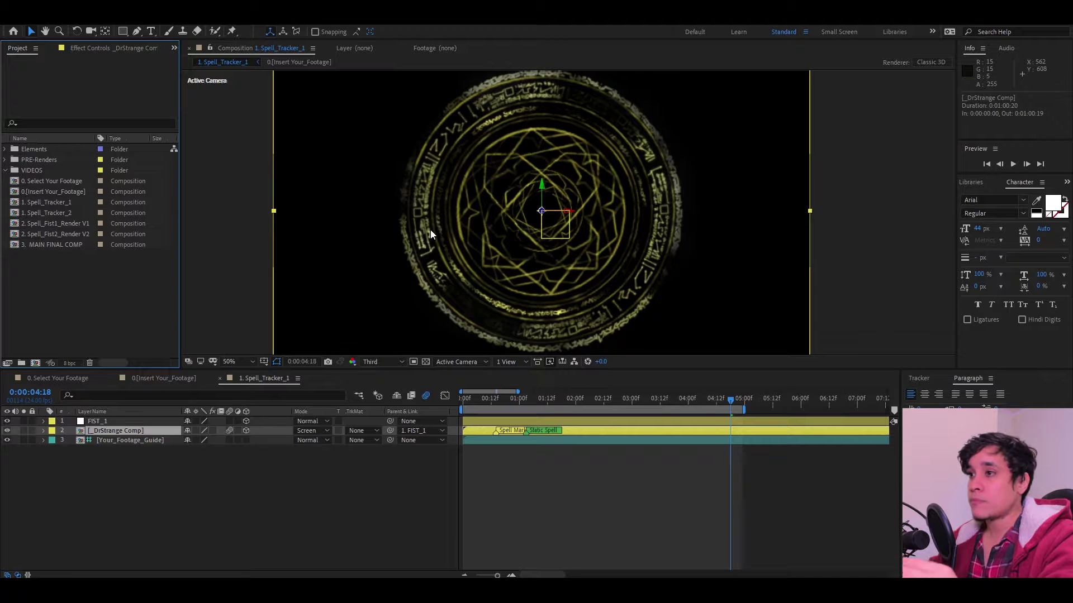
left_click(369, 498)
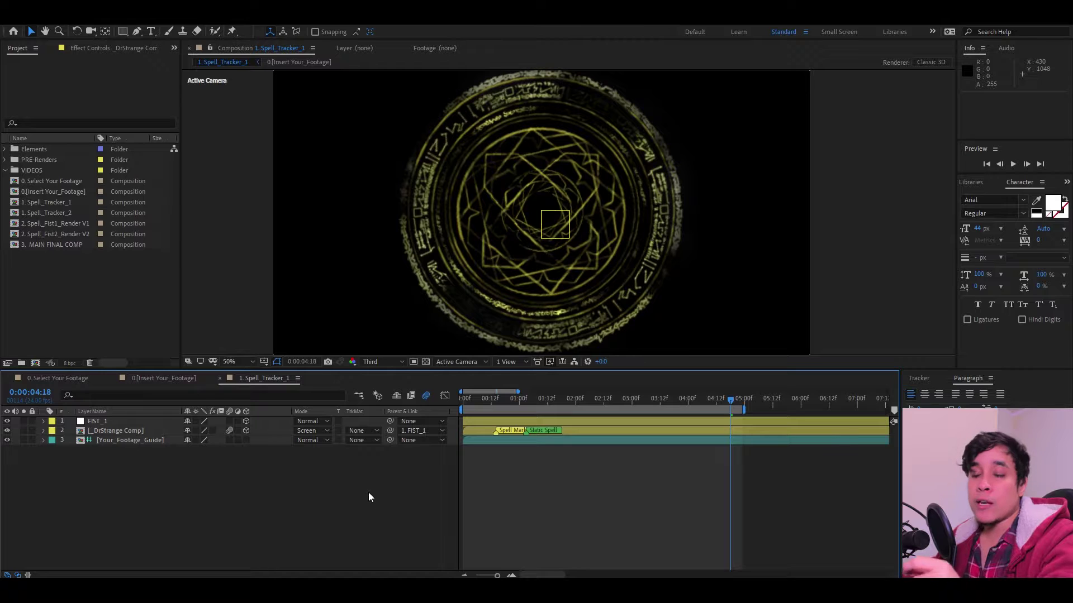
left_click(71, 204)
left_click(65, 213)
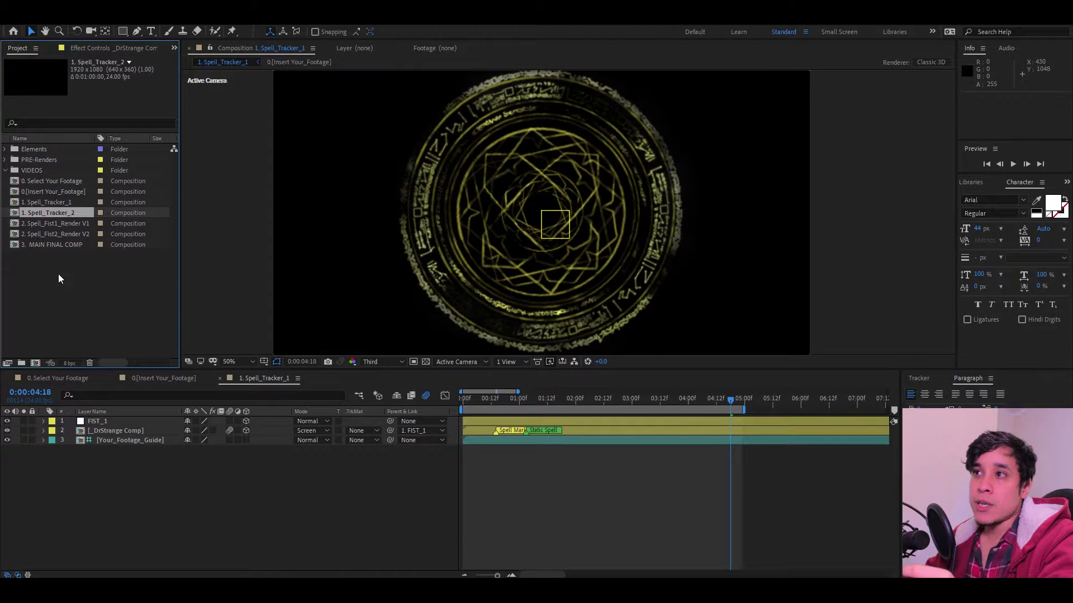
left_click(86, 201)
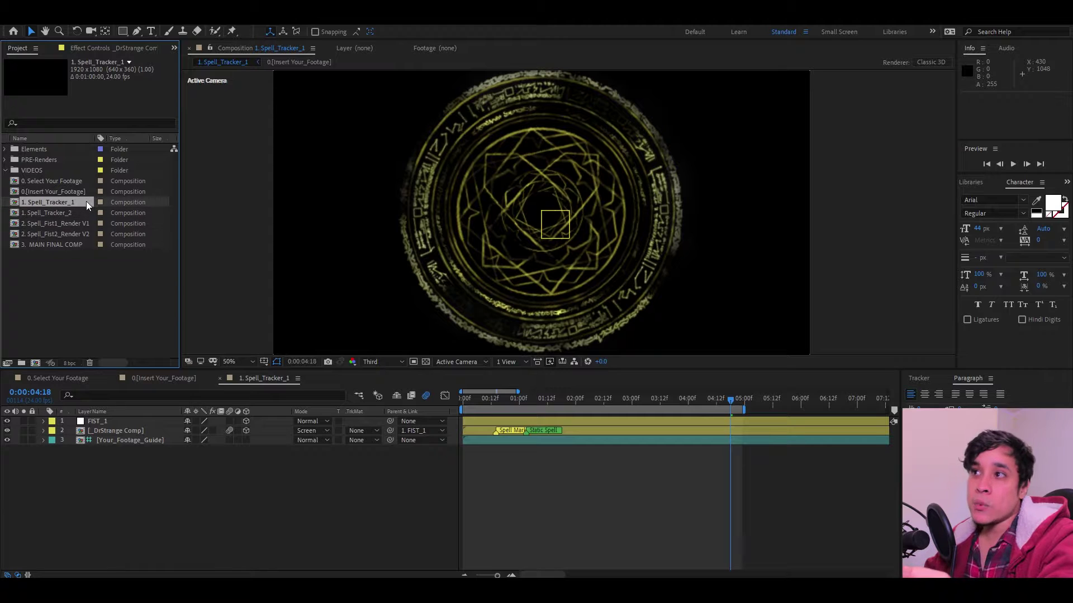
left_click(86, 223)
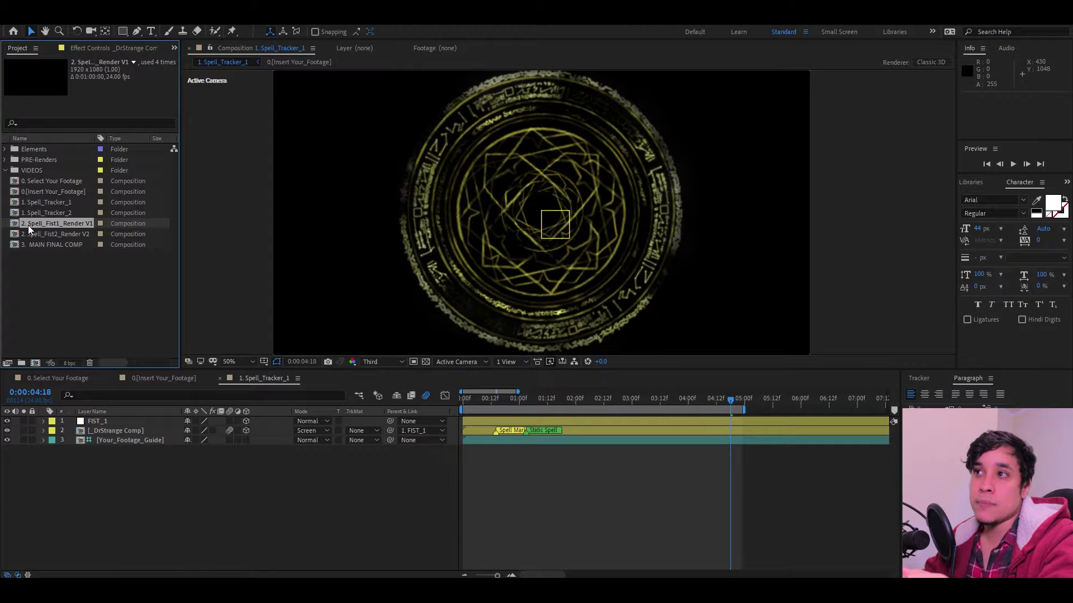
left_click(58, 203)
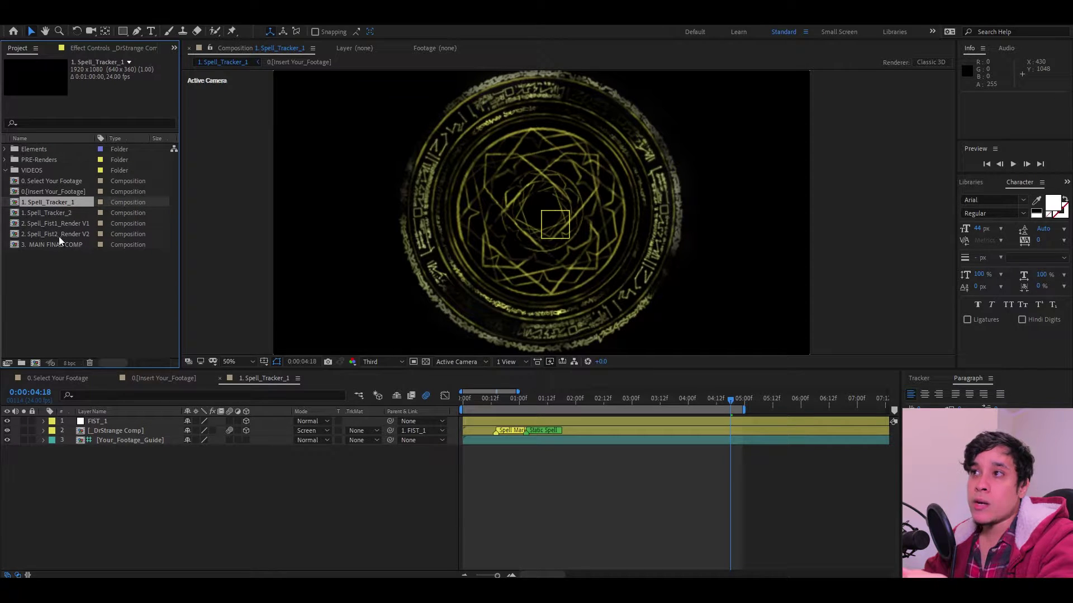
left_click(53, 223)
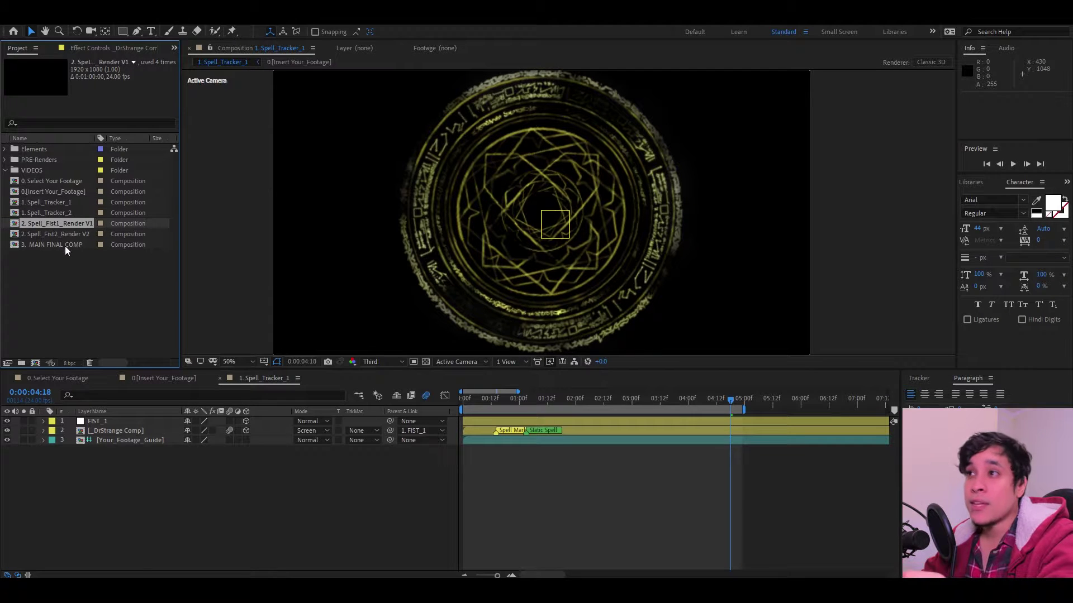
left_click(62, 213)
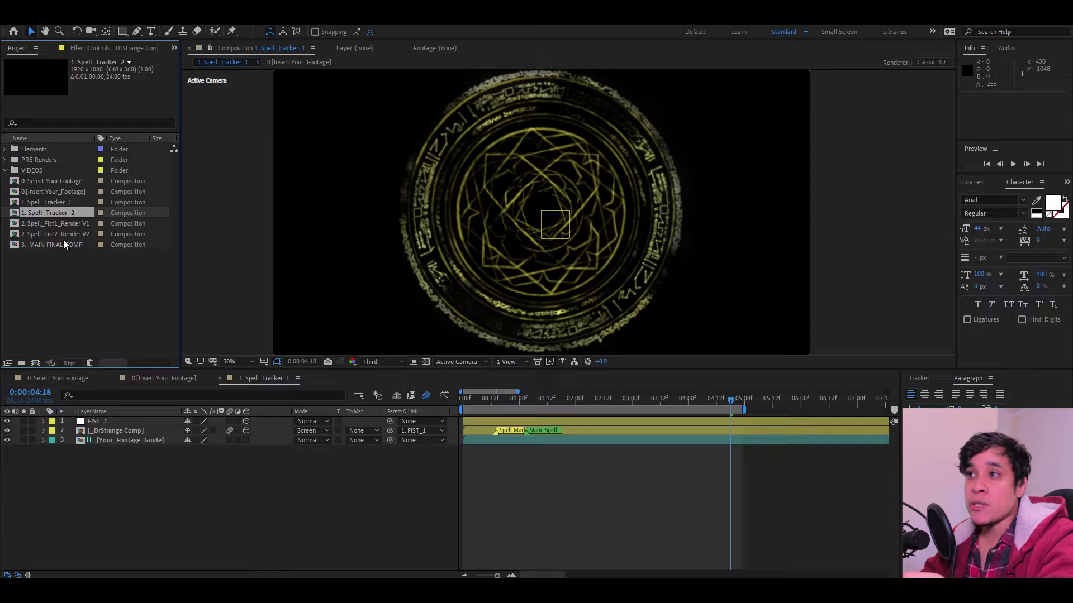
left_click(62, 235)
left_click(83, 307)
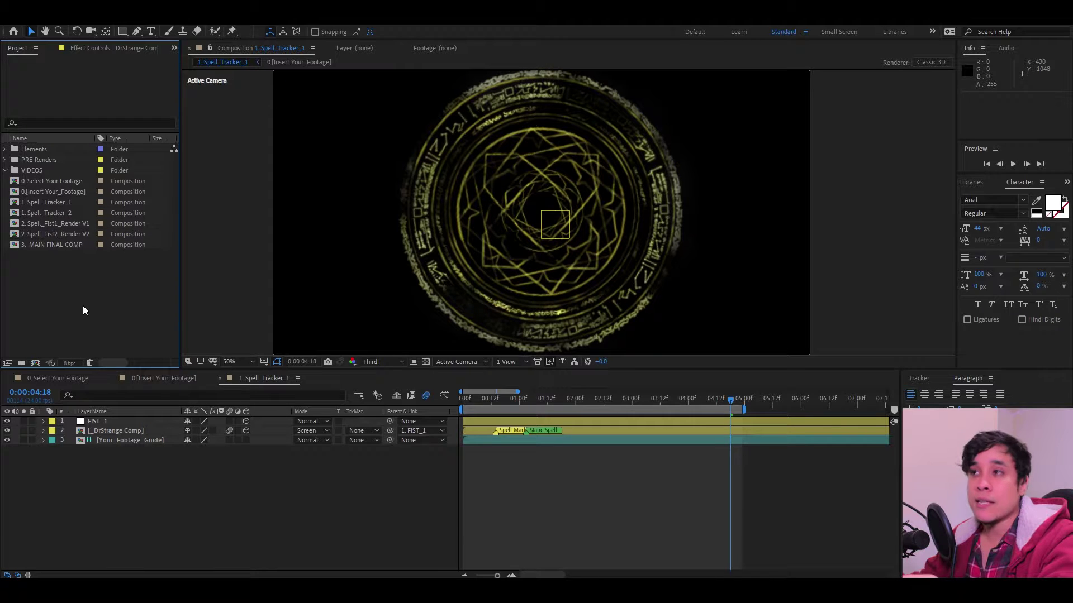
double_click(69, 244)
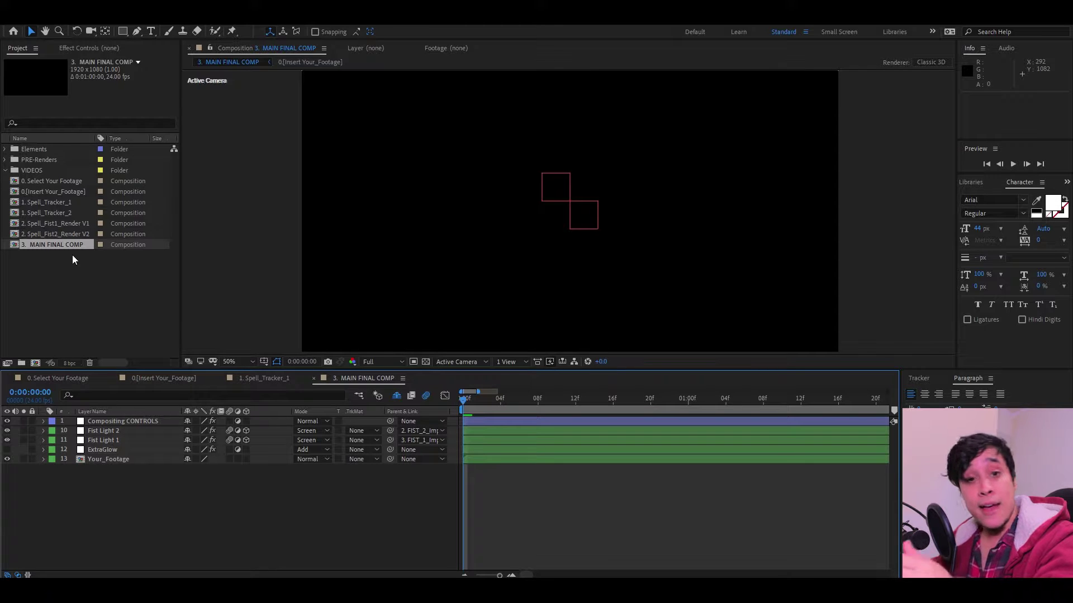
left_click(108, 273)
Step: Open the 0. Select Your Footage composition and add Take2_Julian.mov from the Tomas folder as its top layer
double_click(45, 181)
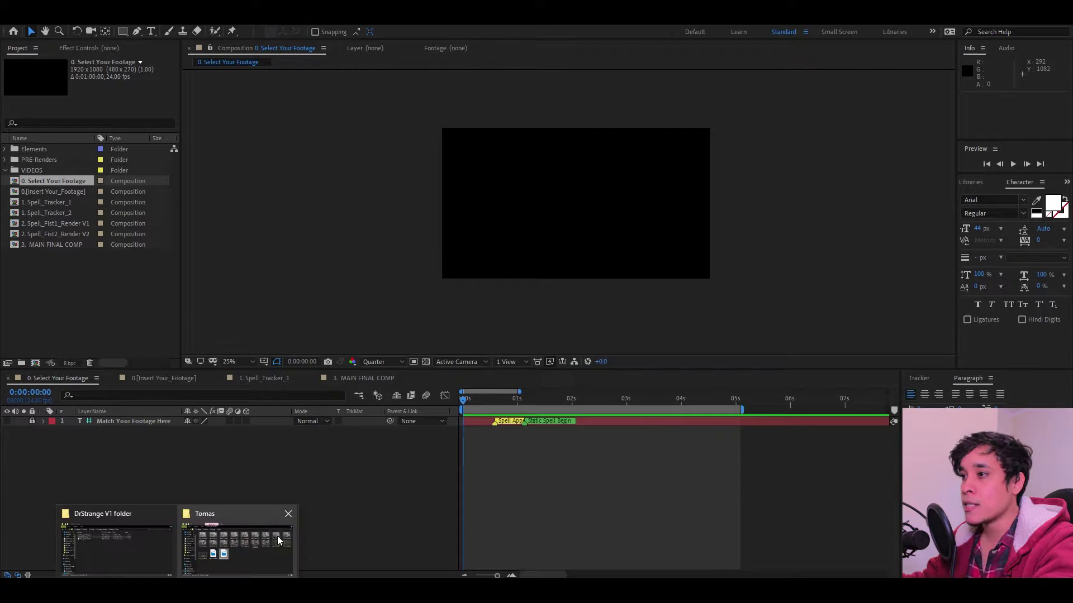
left_click(246, 535)
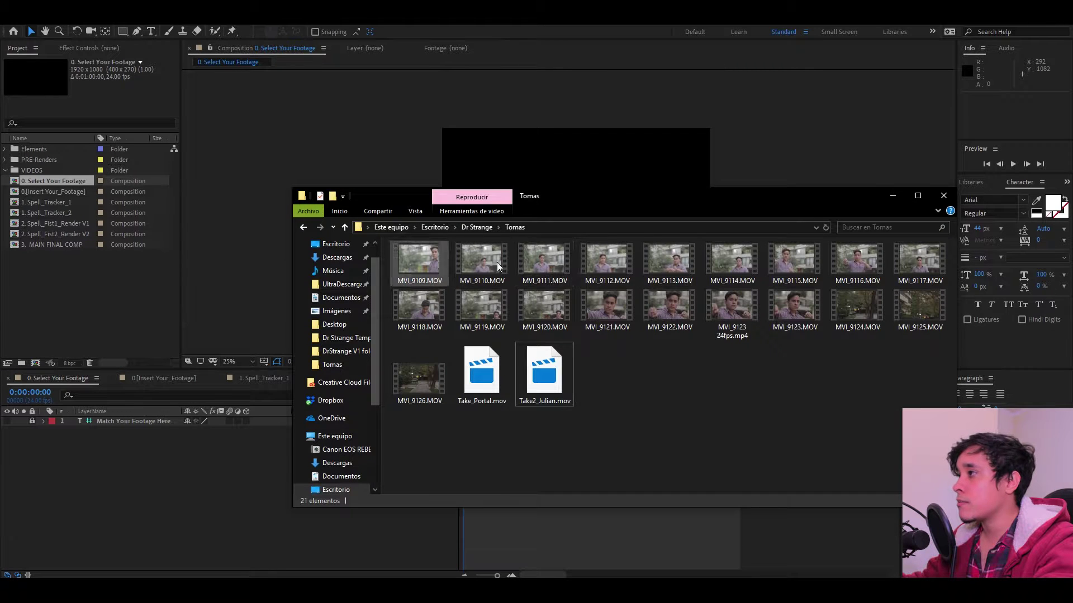
left_click(537, 372)
left_click_drag(553, 398, 165, 518)
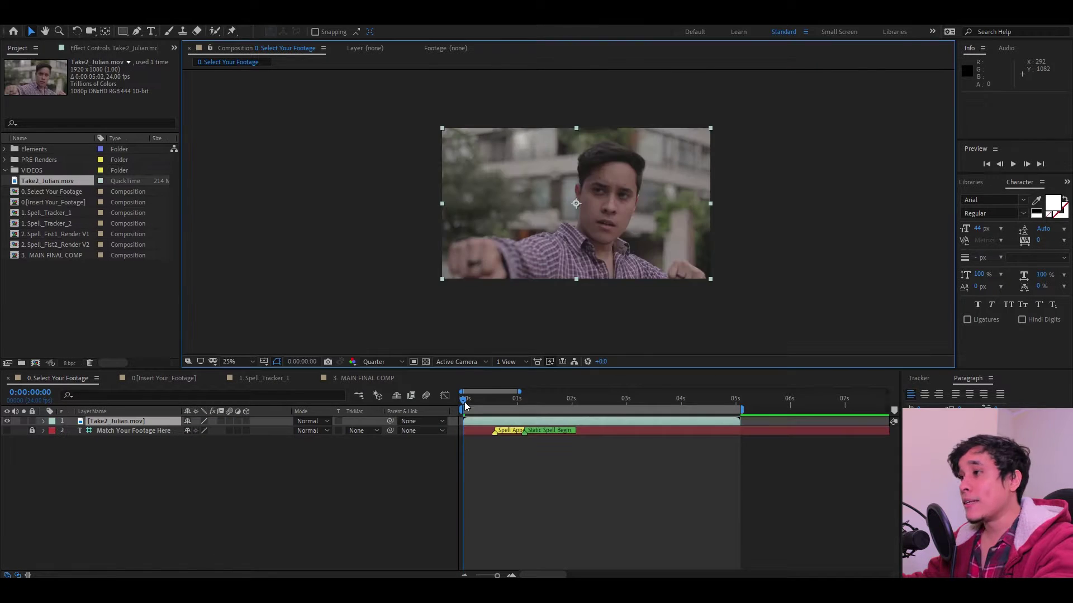
Step: Preview the Take2_Julian.mov clip against the spell markers in the timeline
left_click(472, 399)
left_click_drag(473, 398, 448, 412)
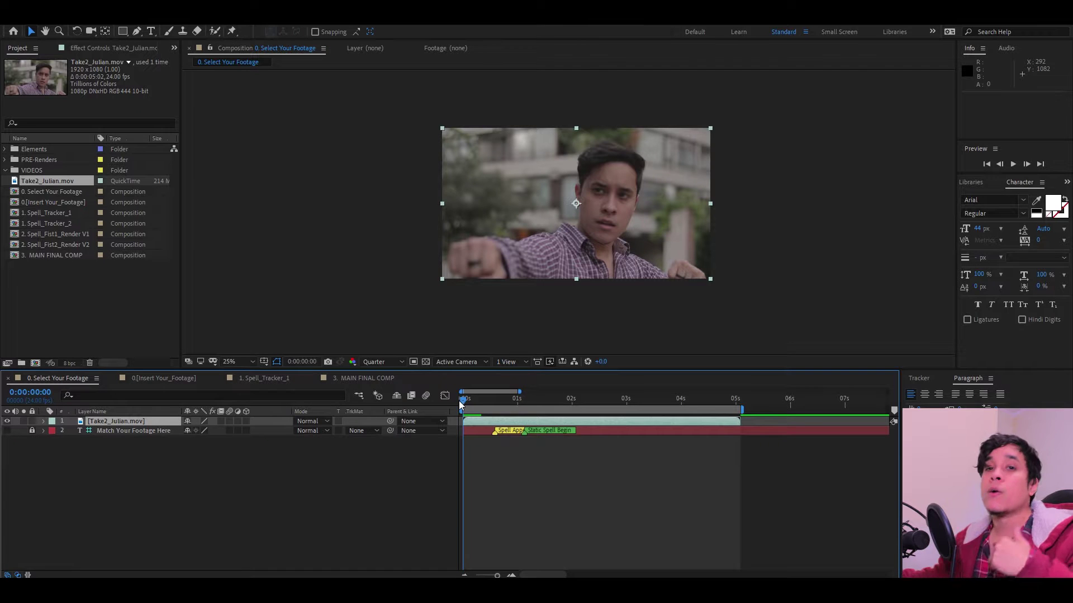
left_click(454, 465)
left_click(466, 421)
left_click(469, 399)
left_click_drag(471, 400, 702, 400)
left_click_drag(632, 400, 477, 420)
Step: Try MVI_9123 24fps.mp4 as a layer with its in point at -0:00:15:14, and delete that layer from the composition
key("alt+Tab")
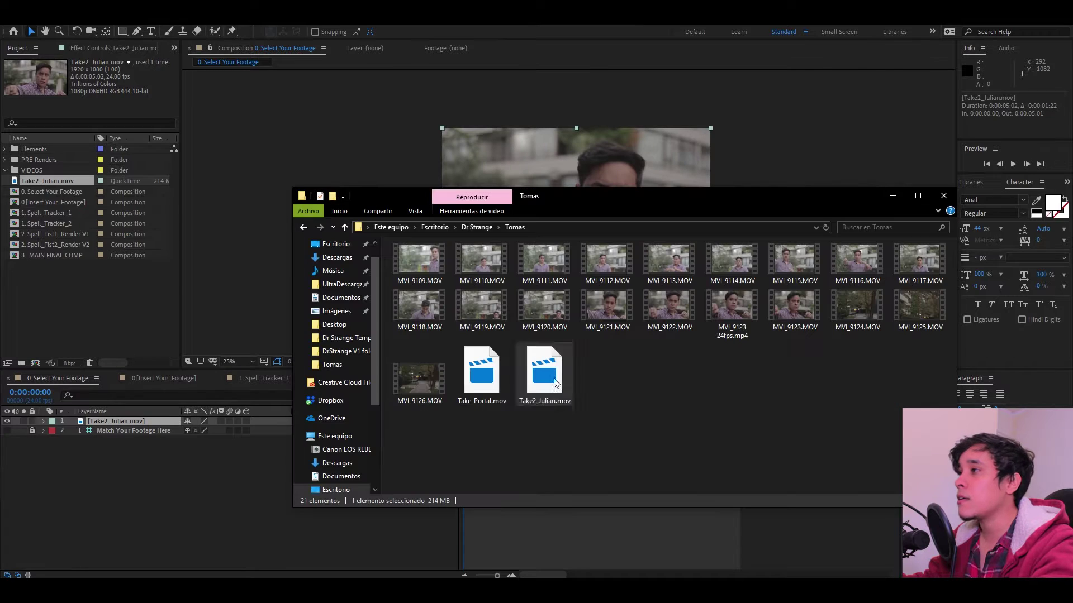
left_click_drag(789, 313, 240, 475)
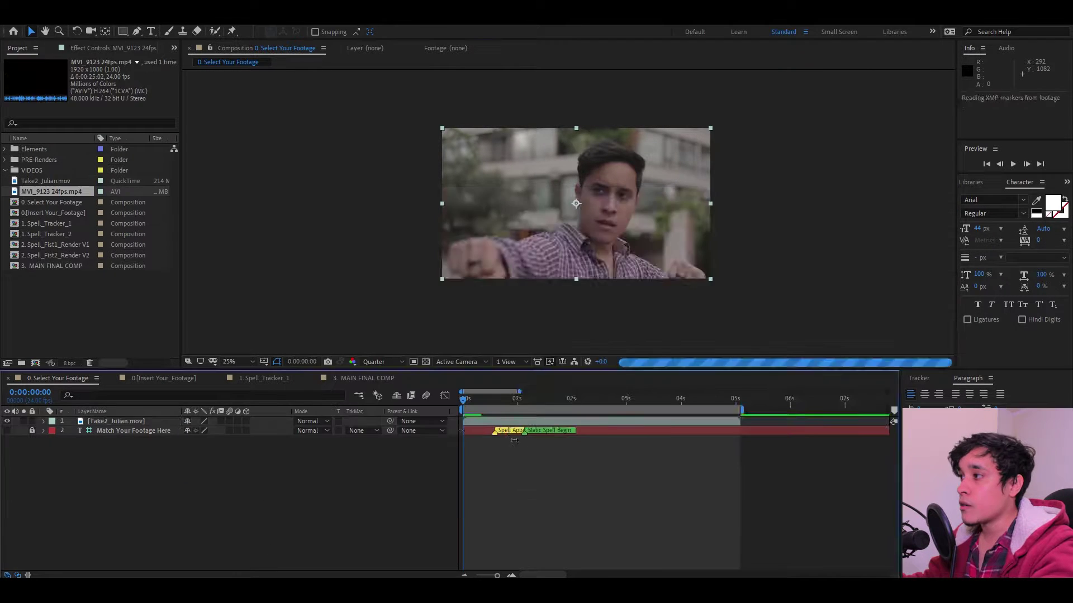
left_click_drag(804, 424, 574, 426)
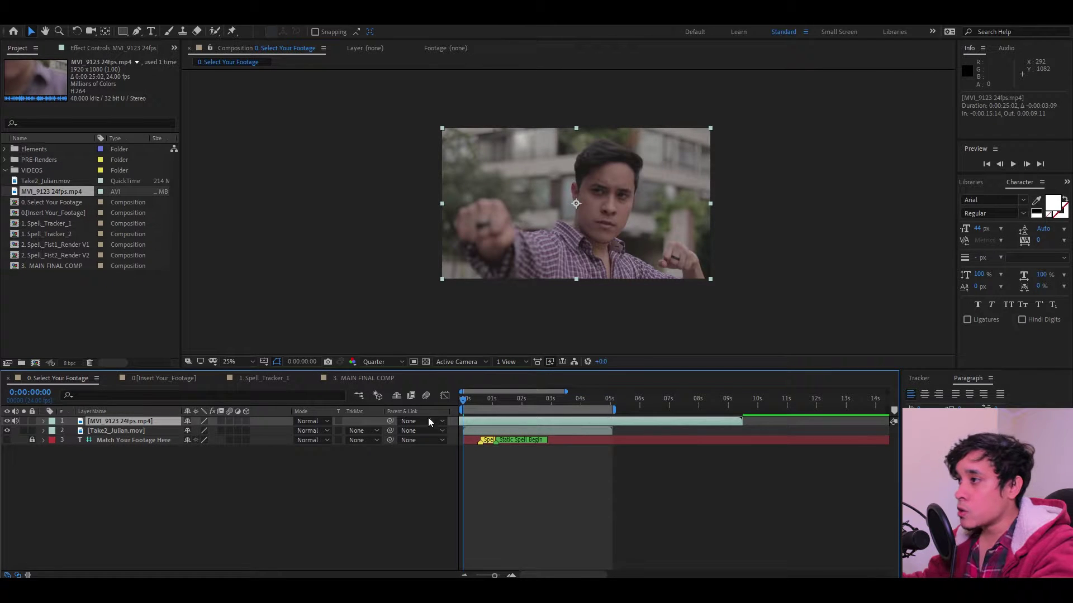
mouse_move(465, 400)
left_mouse_down()
mouse_move(506, 404)
mouse_move(461, 400)
left_mouse_up()
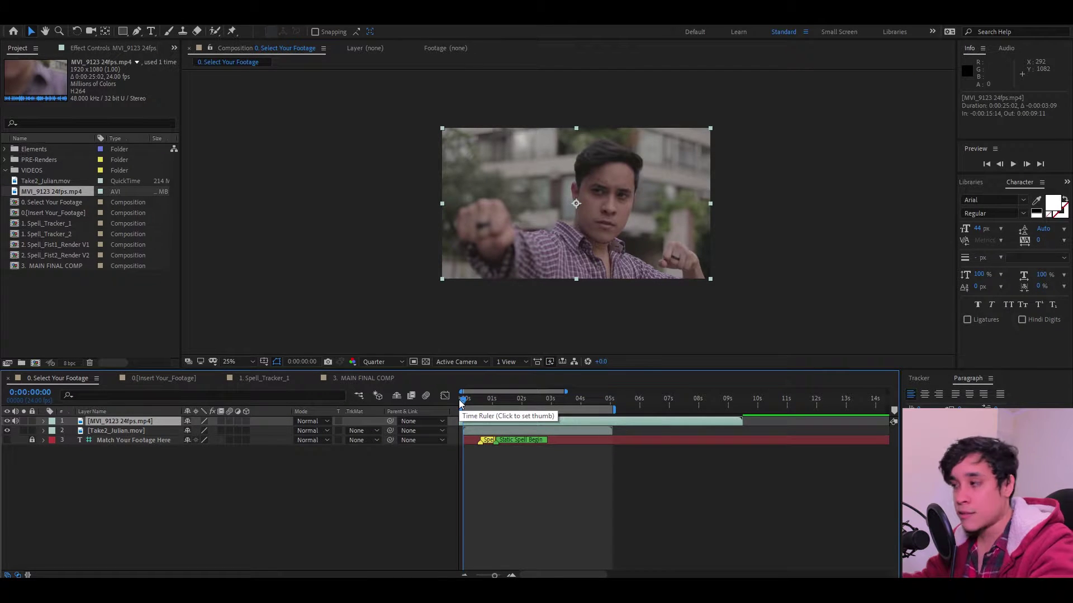
left_click(310, 537)
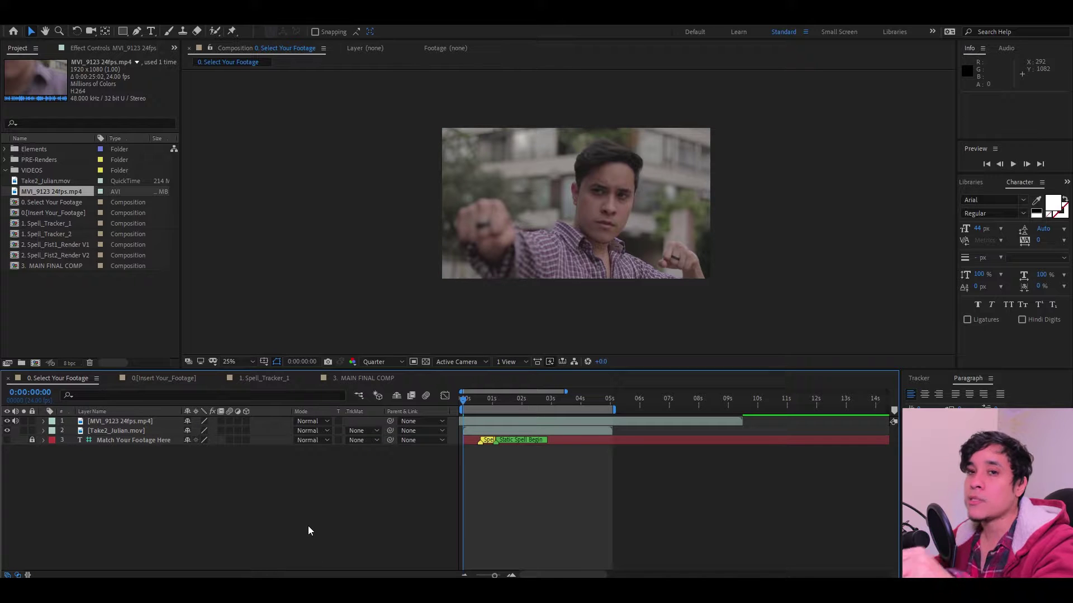
left_click(486, 427)
key("Delete")
Step: Move the current time to the first spell marker at 0:00:00:14 and select the Take2_Julian.mov layer
left_click(478, 395)
left_click(488, 428)
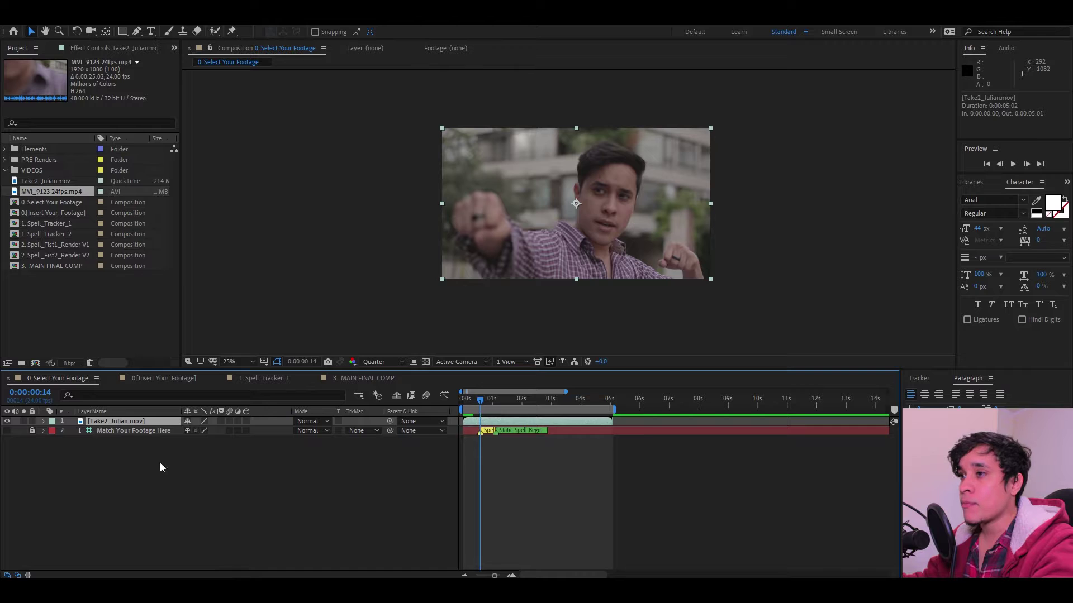
Step: Move the Take2_Julian.mov layer below the Match Your Footage Here layer
key("ctrl+shift+[")
left_click(453, 475)
key("equal")
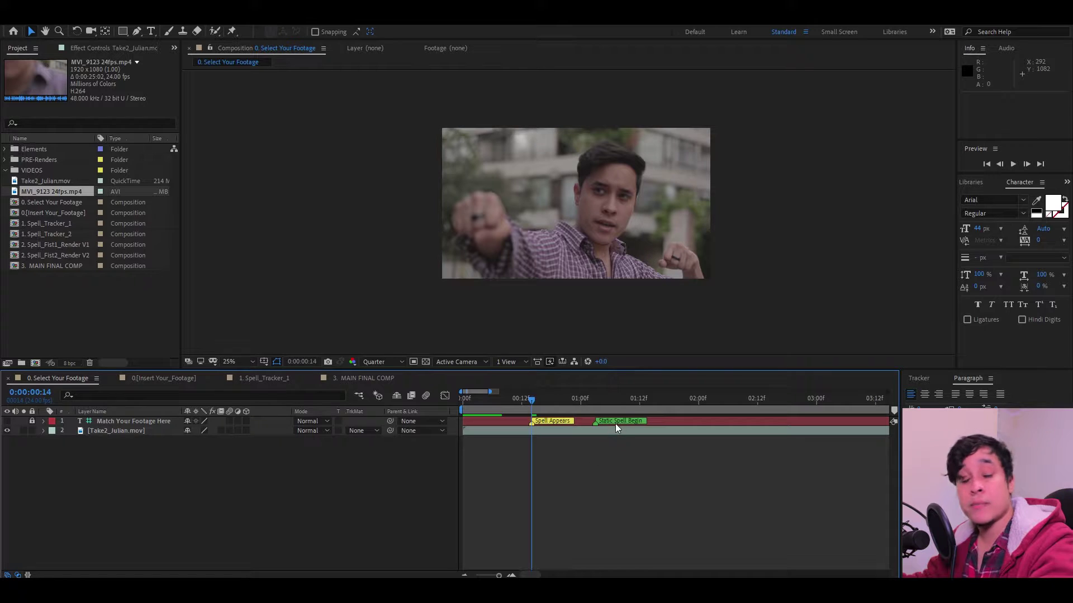
key("minus")
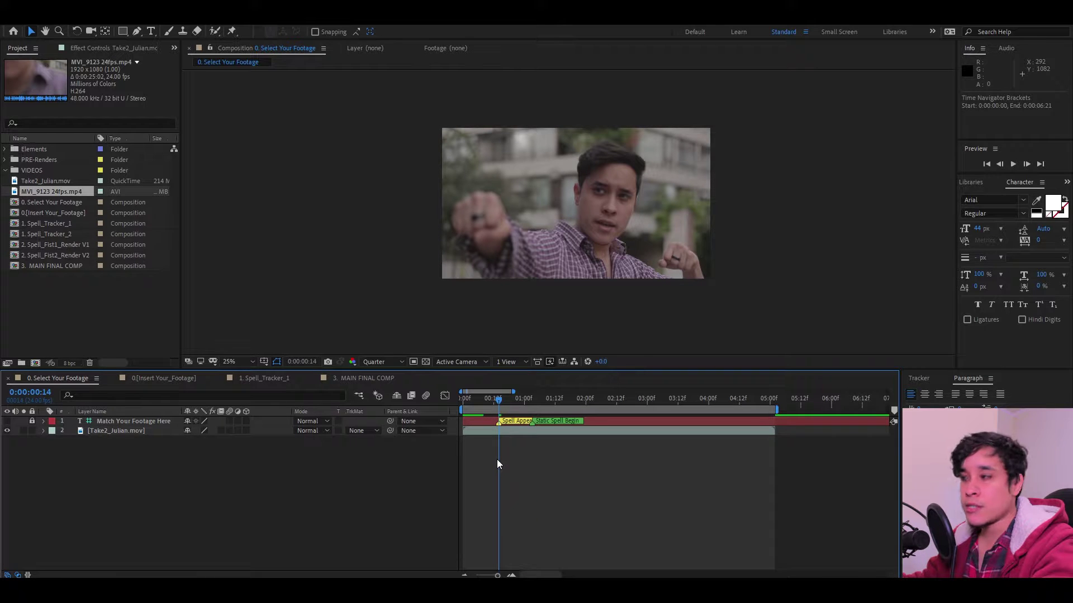
Step: Copy the Take2_Julian.mov layer and paste it into the 0.[Insert Your_Footage] composition
key("Home")
key("KP_2")
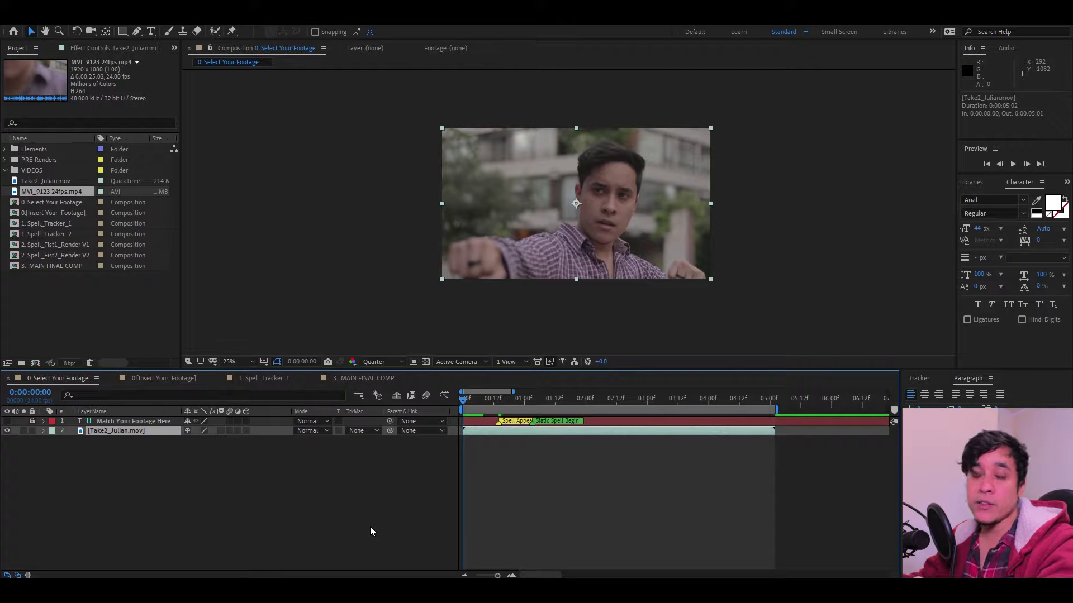
mouse_move(479, 434)
left_mouse_down()
mouse_move(509, 433)
mouse_move(482, 436)
left_mouse_up()
left_click_drag(497, 392, 619, 400)
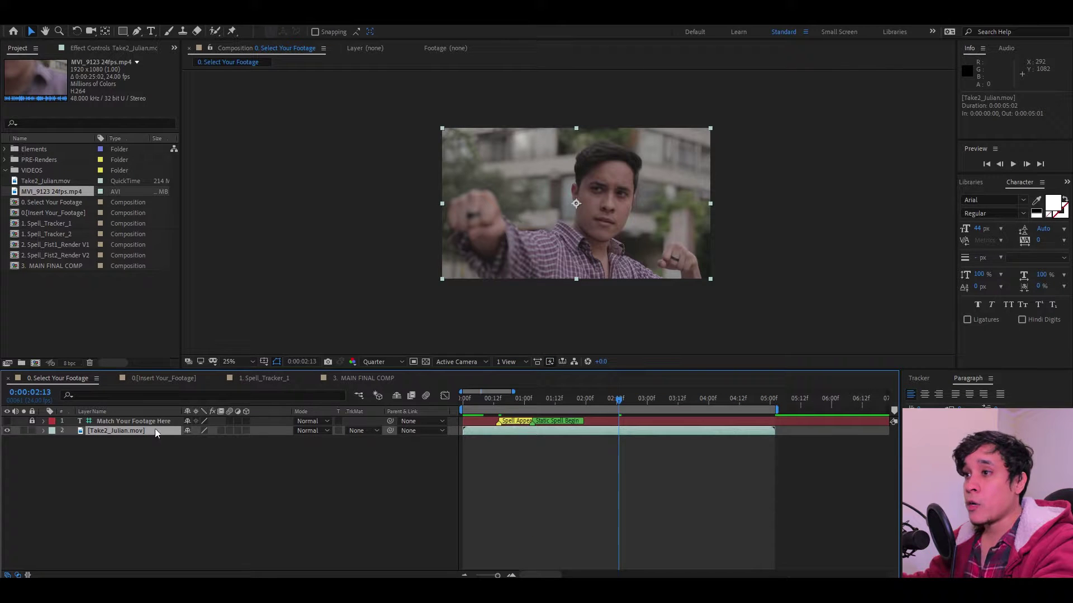
key("ctrl+c")
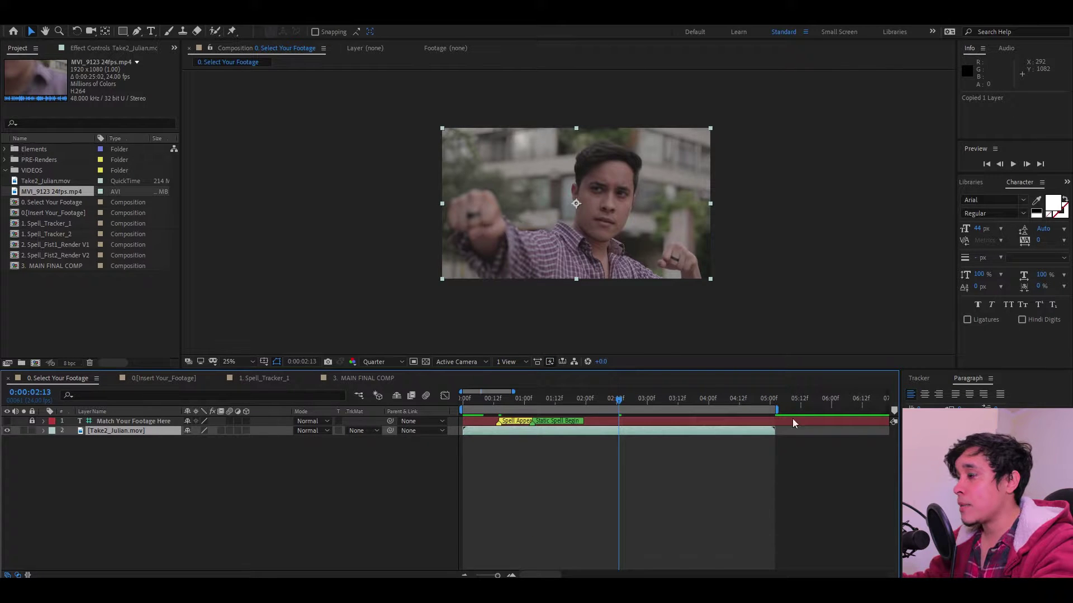
double_click(35, 212)
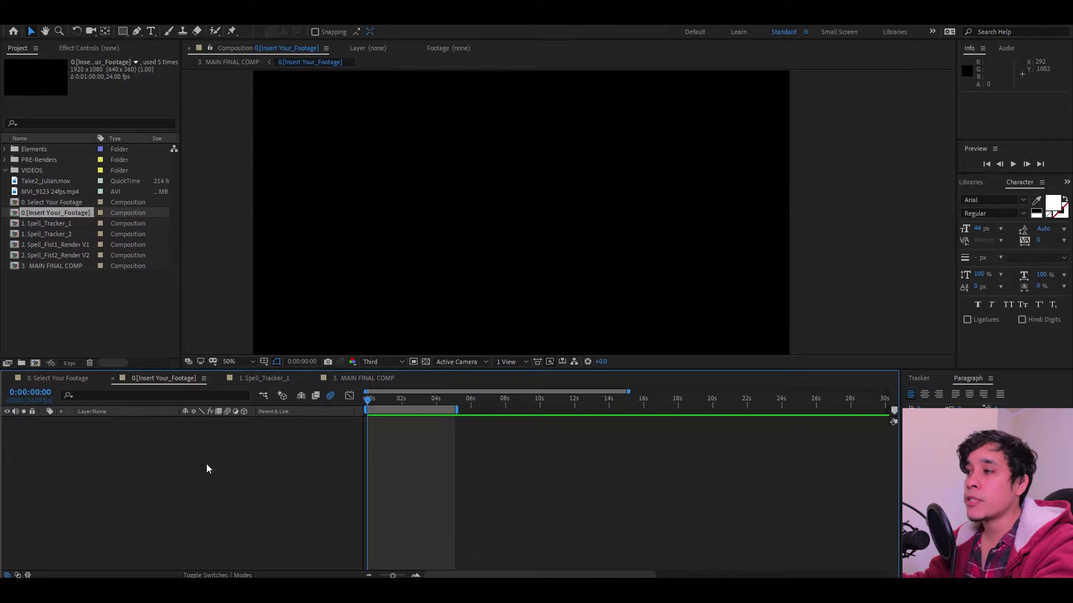
key("ctrl+v")
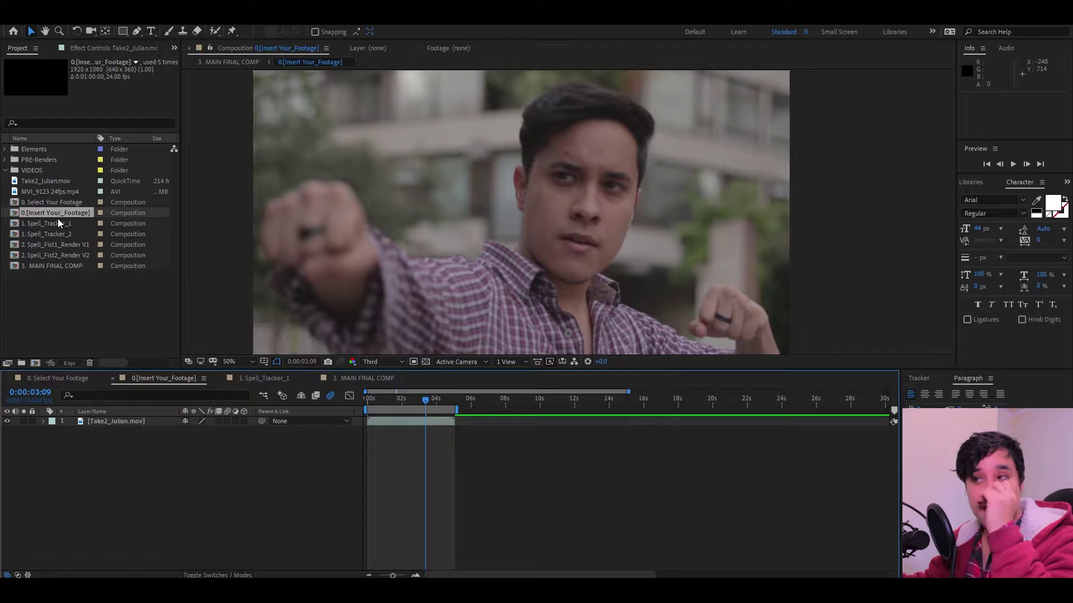
Step: Open the 1. Spell_Tracker_1 composition and examine the _DrStrange Comp layer's markers and the spell at 0:00:02:01
double_click(58, 220)
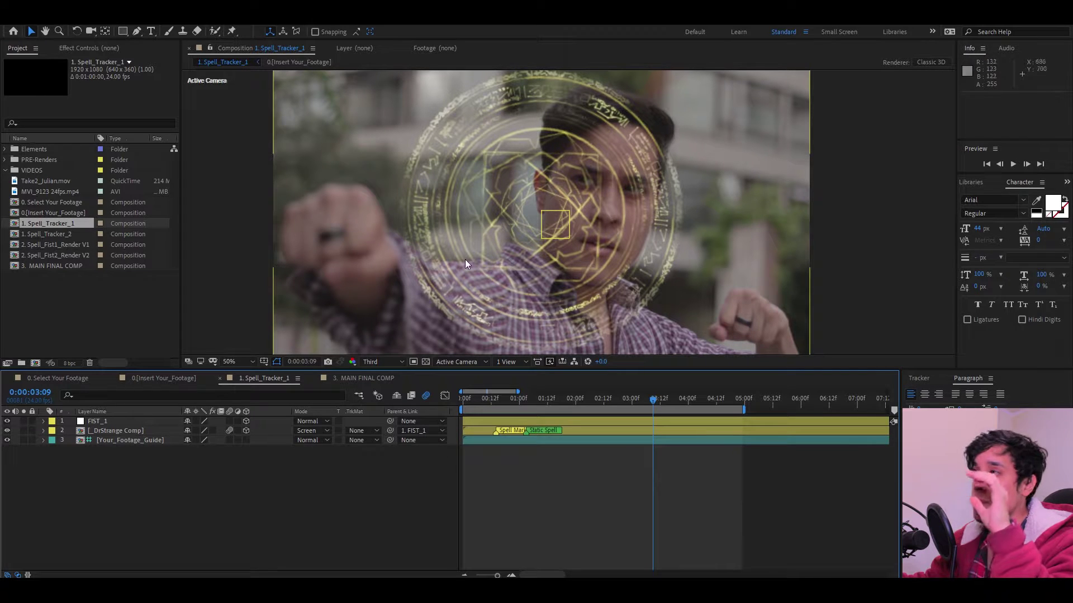
left_click(129, 431)
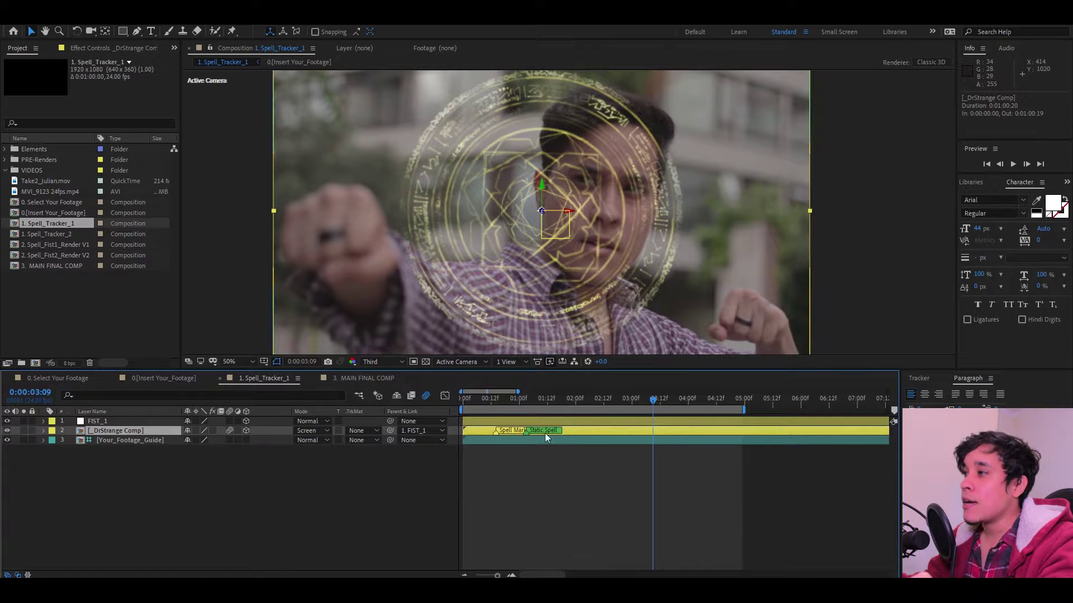
left_click(578, 401)
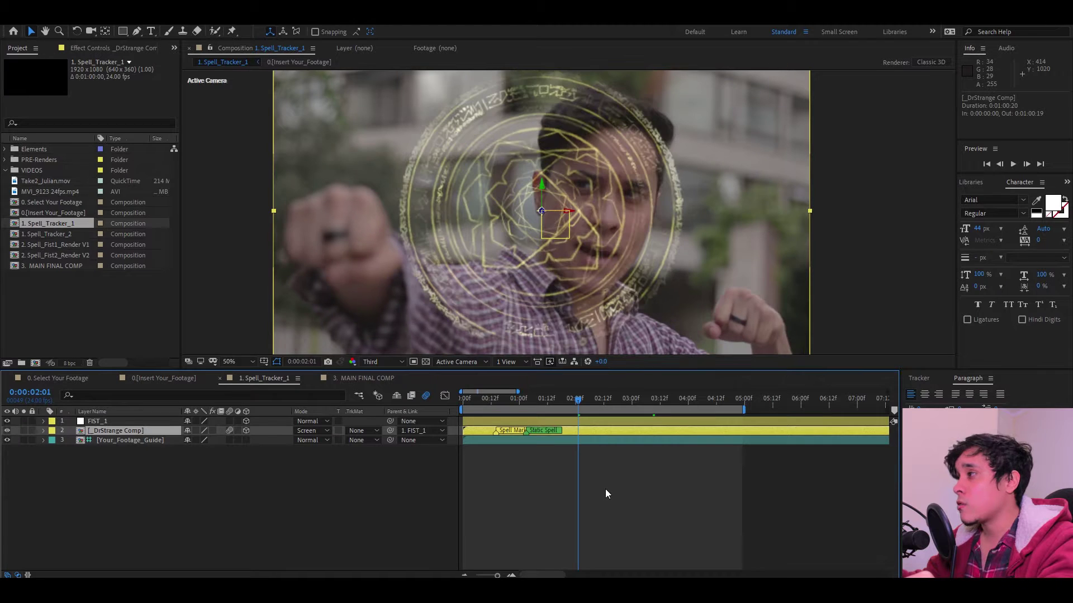
left_click(97, 468)
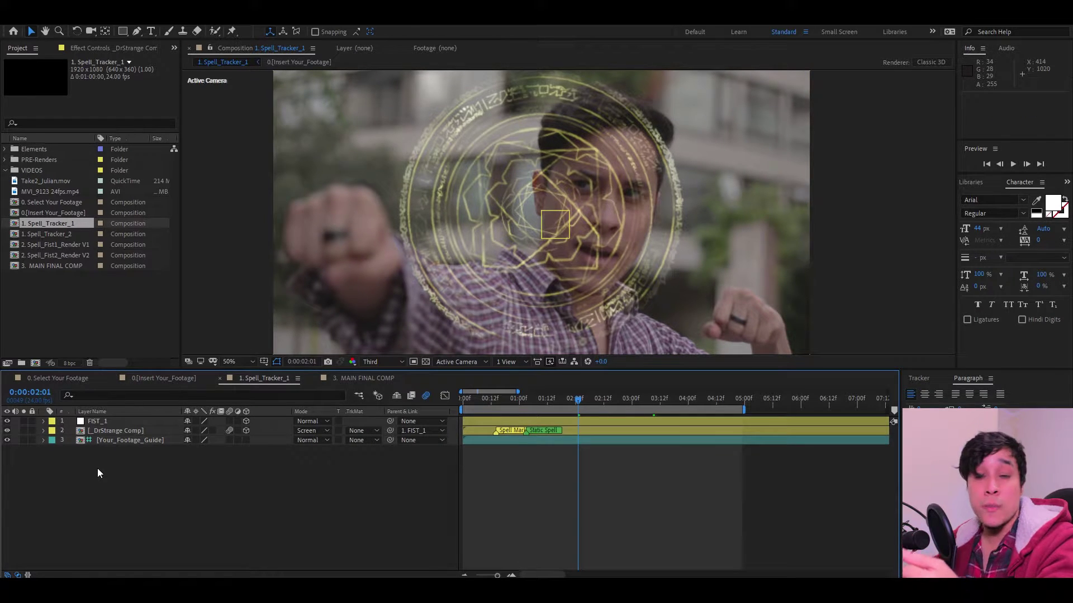
left_click(103, 431)
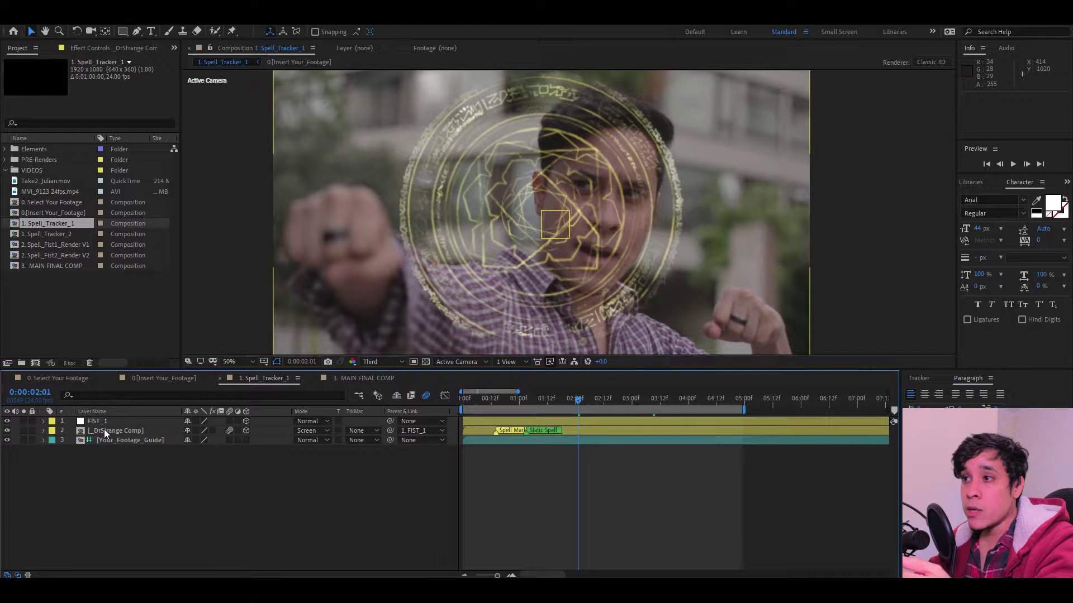
Step: Open _DrStrange Comp and enable Preview Mode in the Spell Controls FX of the SPELL CONTROLS layer
double_click(105, 432)
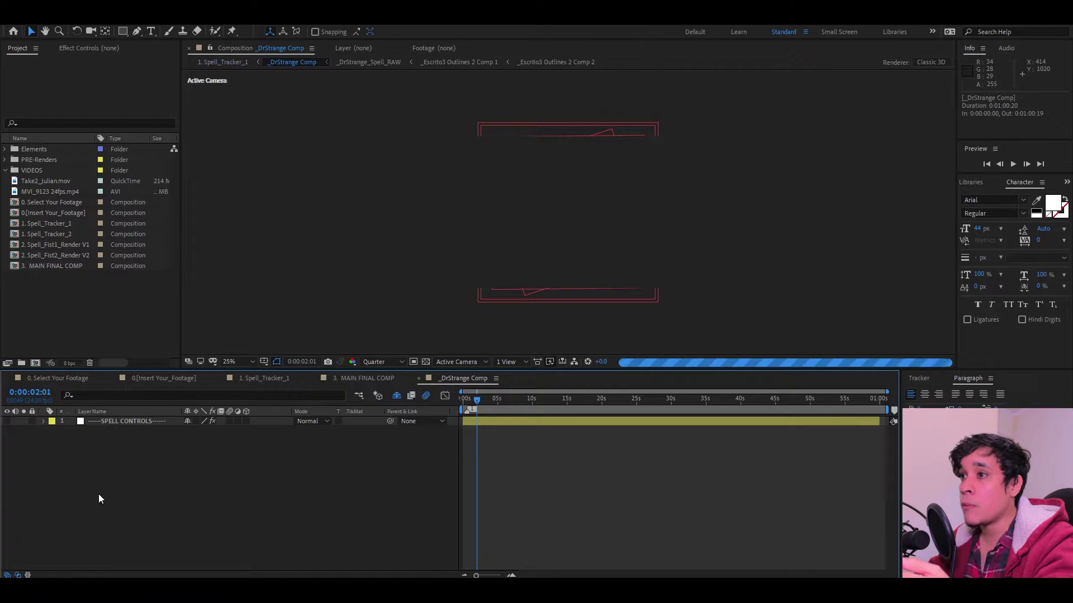
left_click(122, 420)
left_click(85, 49)
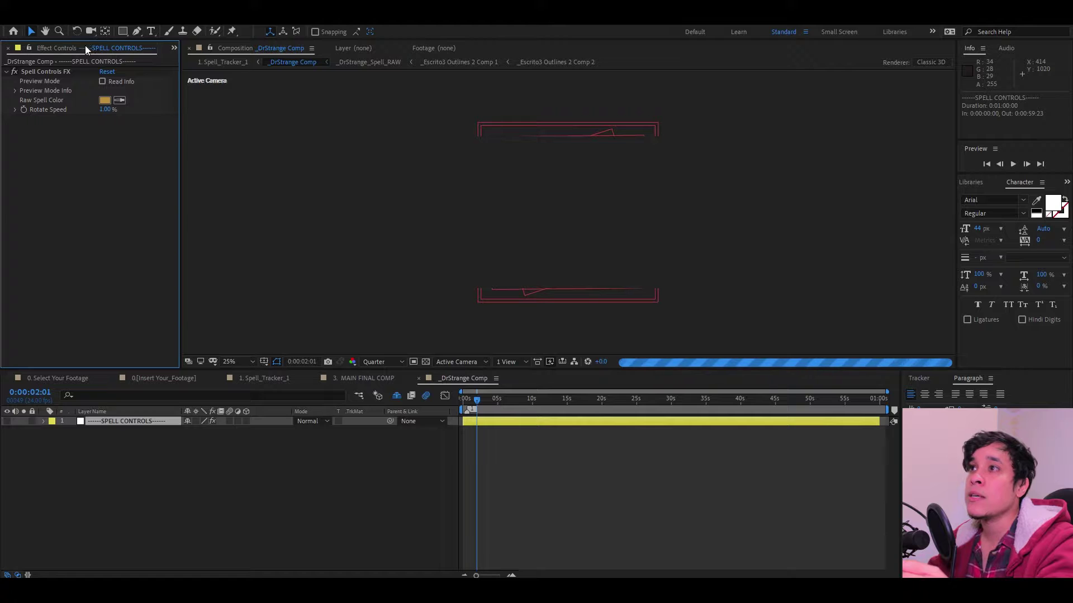
left_click(155, 453)
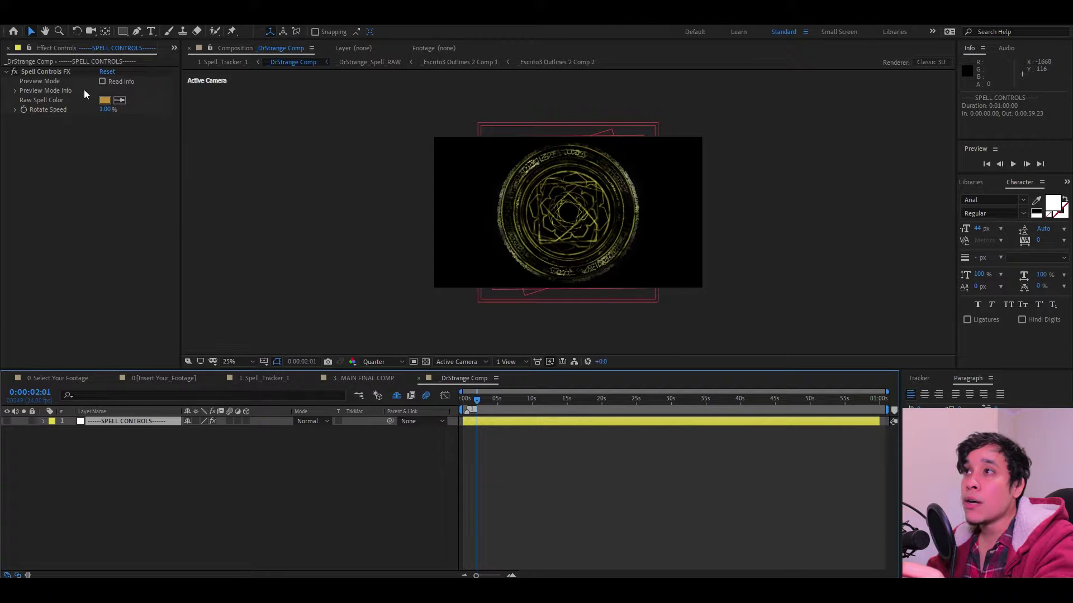
left_click(102, 82)
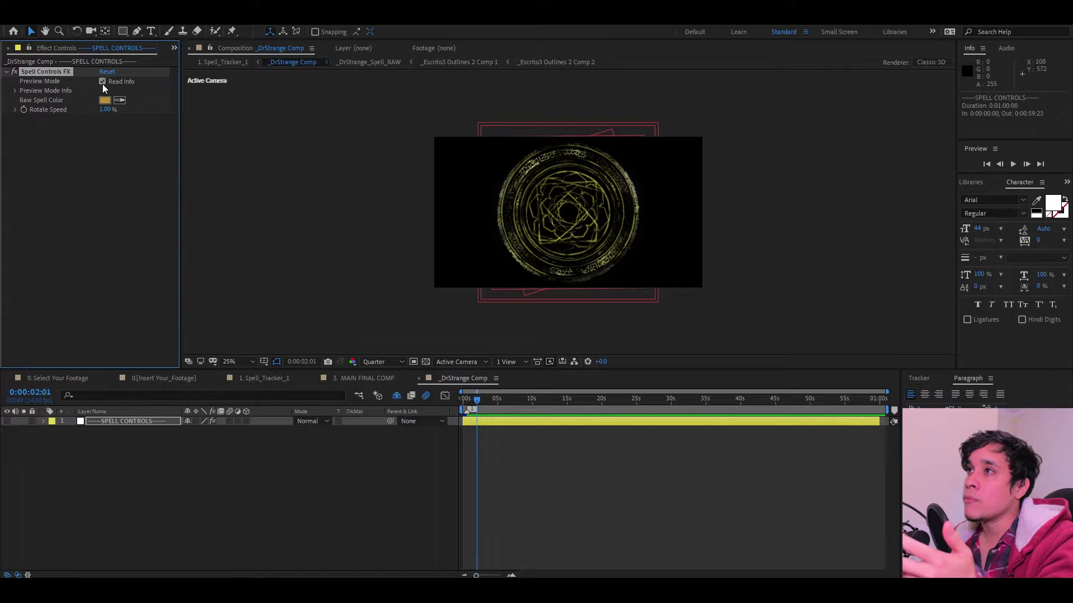
left_click(102, 82)
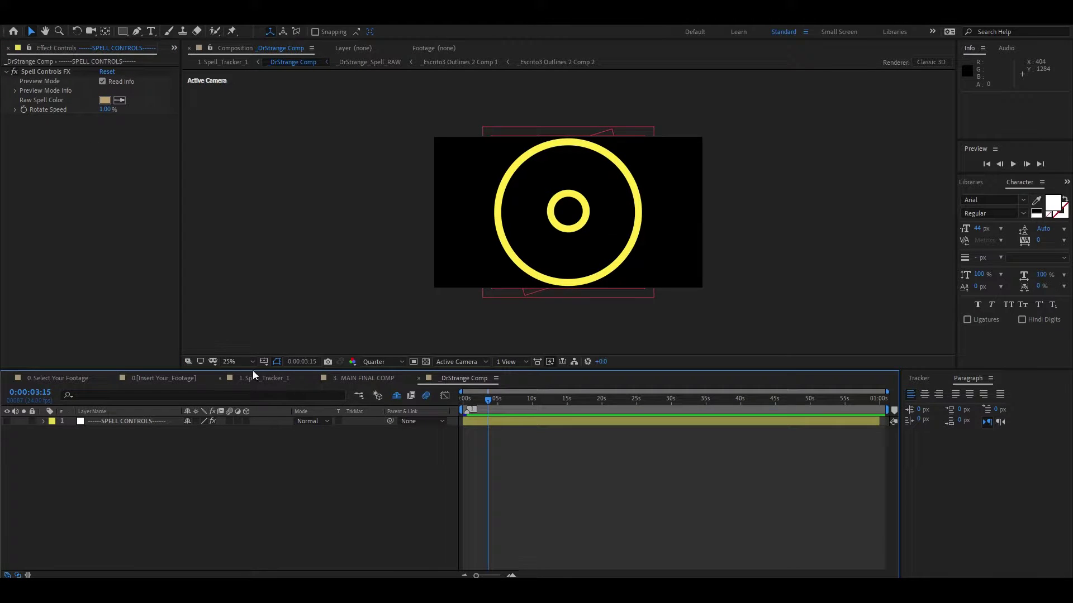
Step: Return to 1. Spell_Tracker_1 and create a motion track on the Your_Footage_Guide layer
left_click(264, 379)
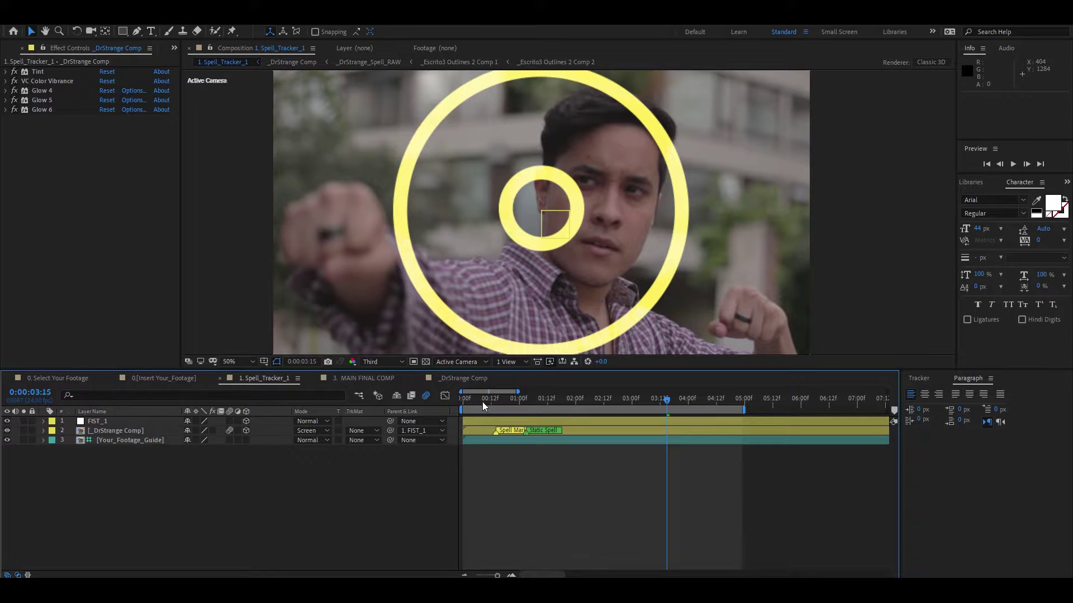
left_click_drag(482, 401, 357, 414)
double_click(117, 441)
left_click(146, 440)
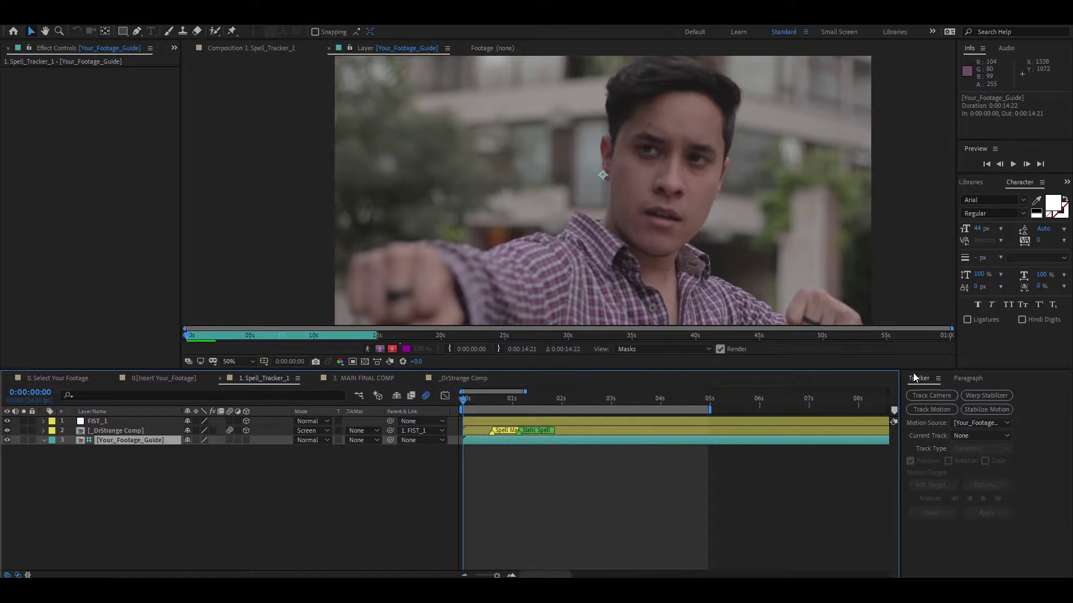
left_click(934, 413)
Step: At 0:00:00:12, enlarge Track Point 1 and place it over the ring on the outstretched fist
left_click_drag(567, 218, 624, 188)
mouse_move(485, 397)
left_mouse_down()
mouse_move(450, 397)
mouse_move(487, 397)
left_mouse_up()
key("period")
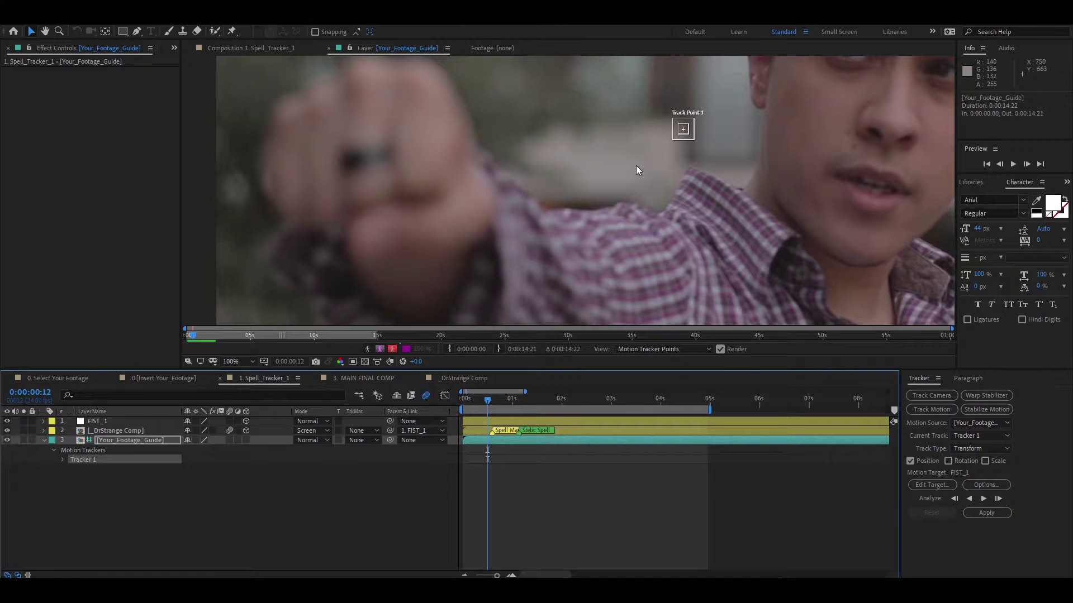
left_click_drag(694, 139, 743, 187)
left_click_drag(689, 134, 394, 182)
left_click_drag(429, 214, 404, 198)
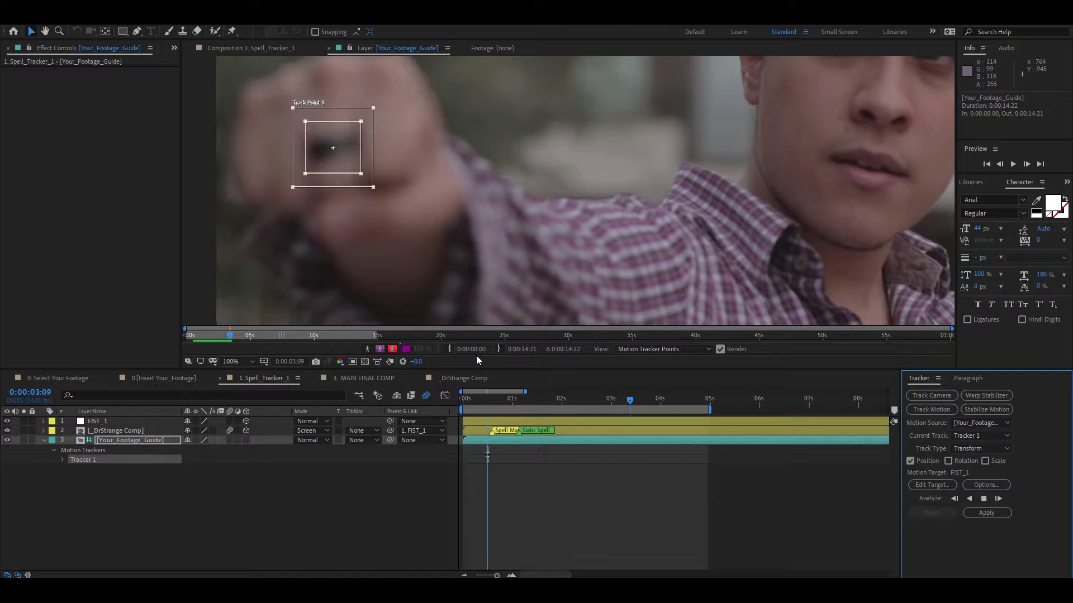
Step: Analyze the fist track forward from 0:00:00:12 and reveal the tracker's keyframes on the layer
left_click(984, 498)
left_click_drag(712, 399, 483, 415)
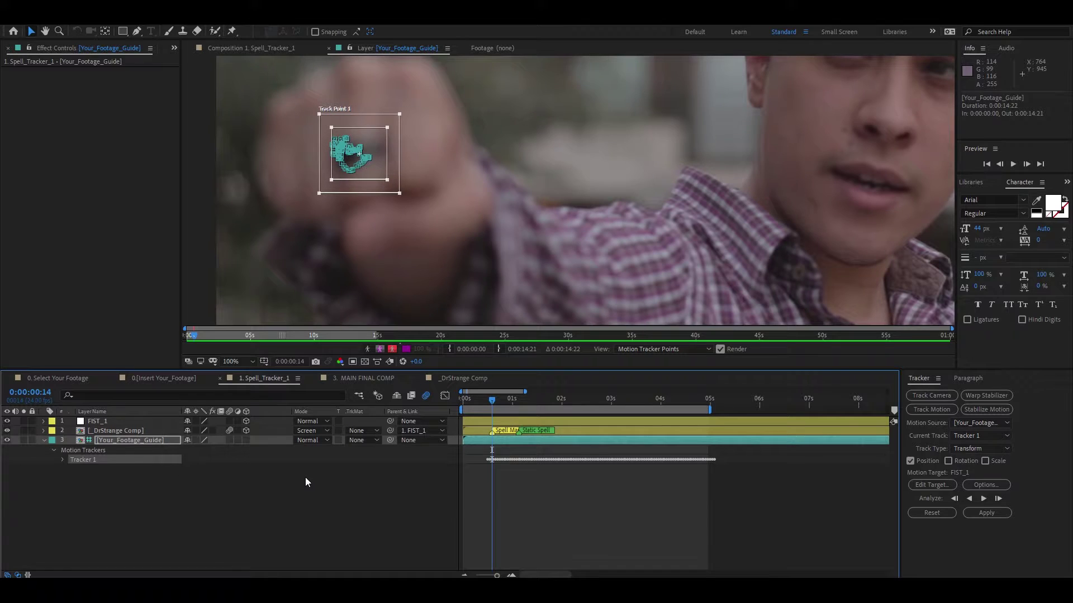
key("u")
key("u")
key("u")
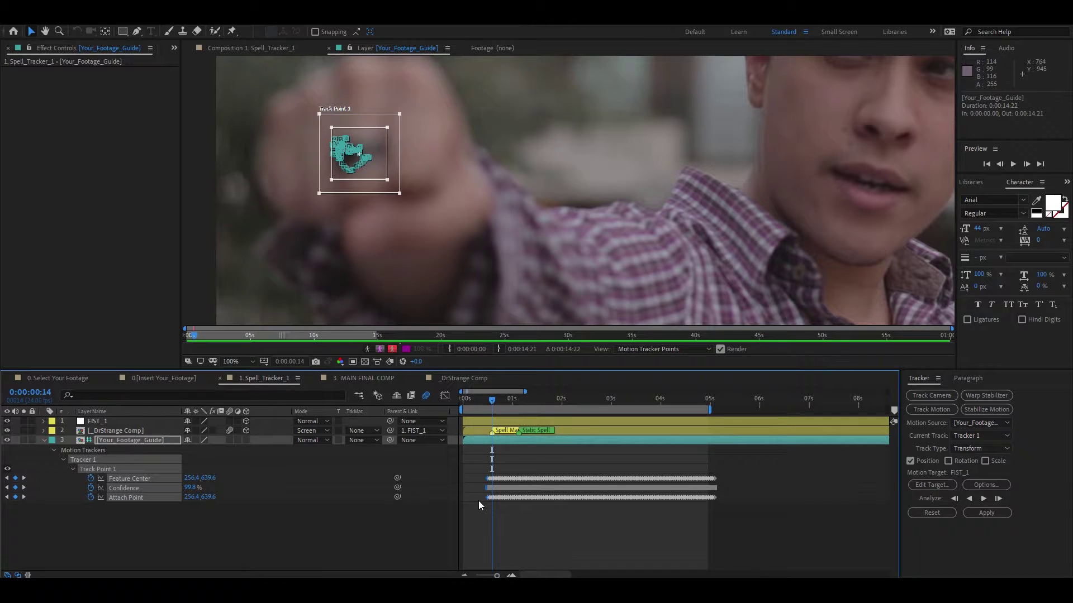
Step: Analyze the fist track backward from 0:00:00:12 to cover the earlier frames
key("equal")
key("equal")
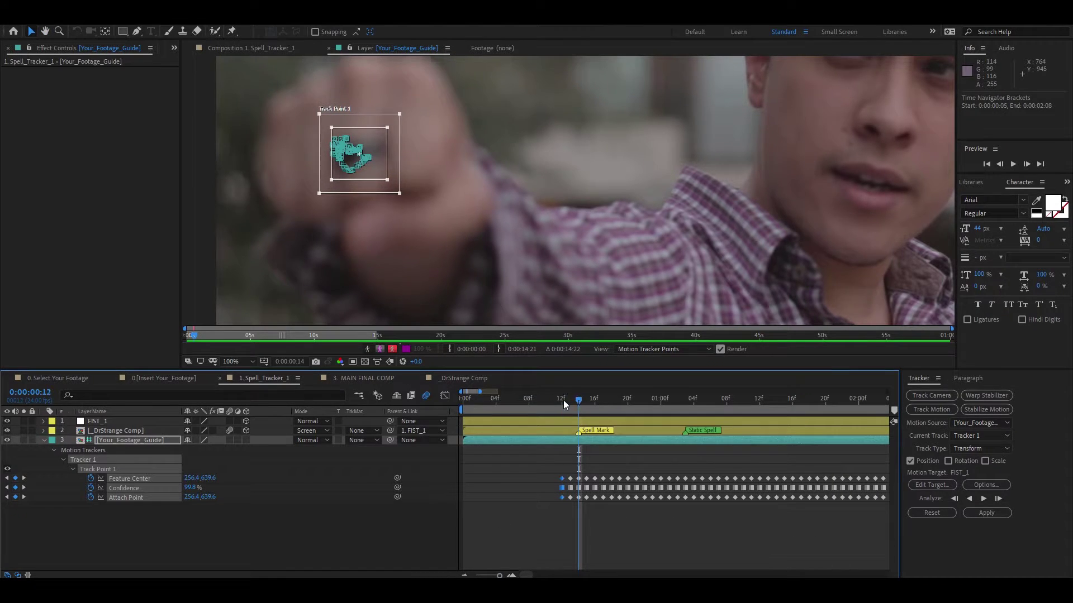
left_click(561, 400)
left_click(971, 497)
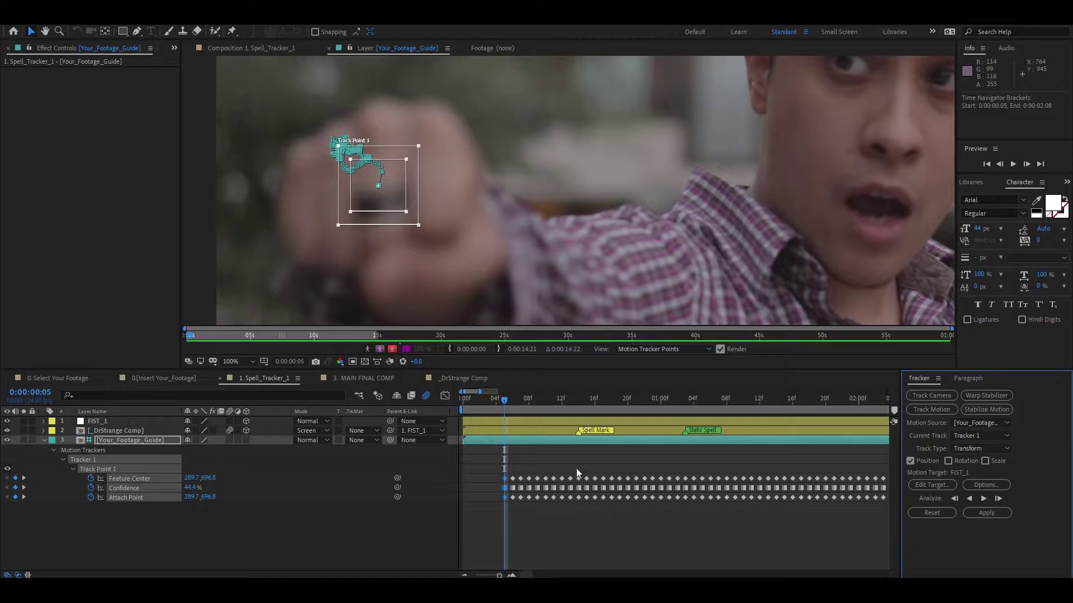
Step: Correct Track Point 1 by hand onto the fist's ring, frame by frame back to 0:00:00:00
left_click_drag(387, 202, 371, 294)
key("Page_Up")
key("Page_Up")
key("Page_Up")
key("Page_Up")
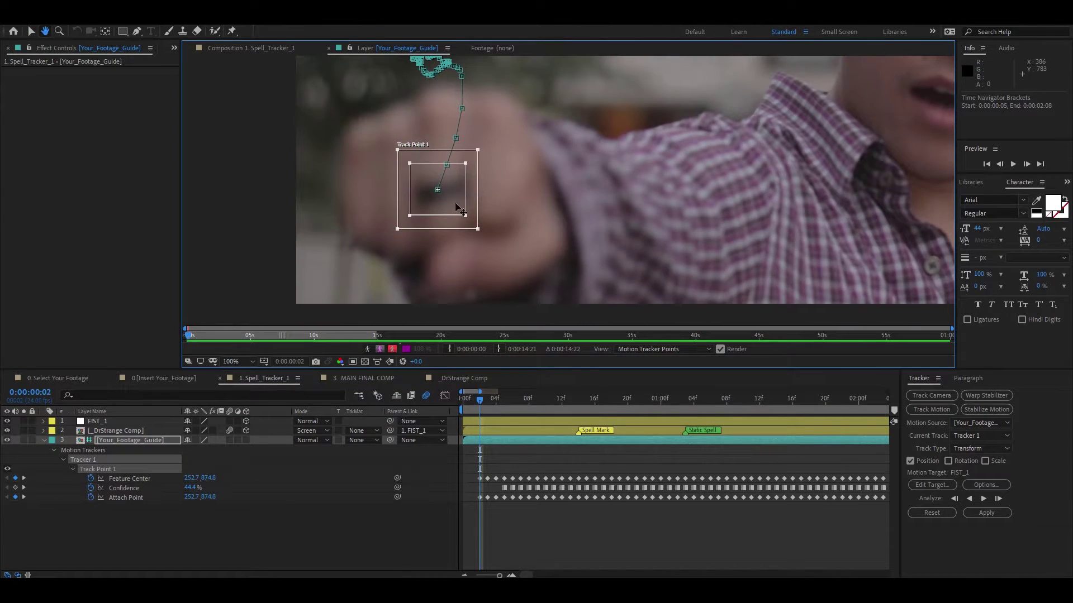
left_click_drag(433, 185, 439, 260)
key("Page_Up")
key("Page_Up")
key("Home")
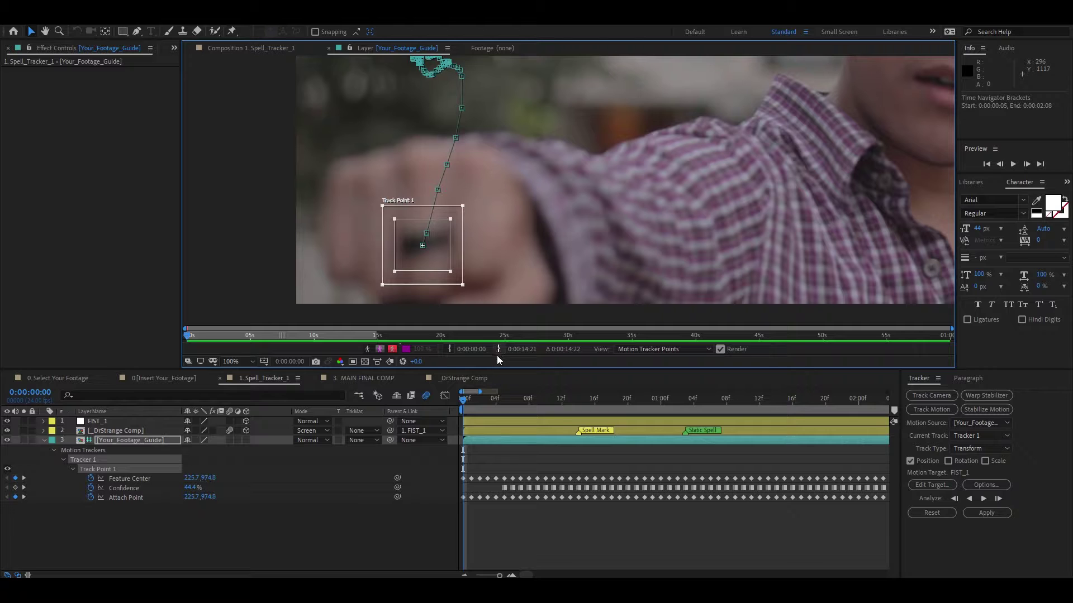
Step: Set FIST_1 as the motion target and apply the Tracker 1 position data to it
key("minus")
key("minus")
key("minus")
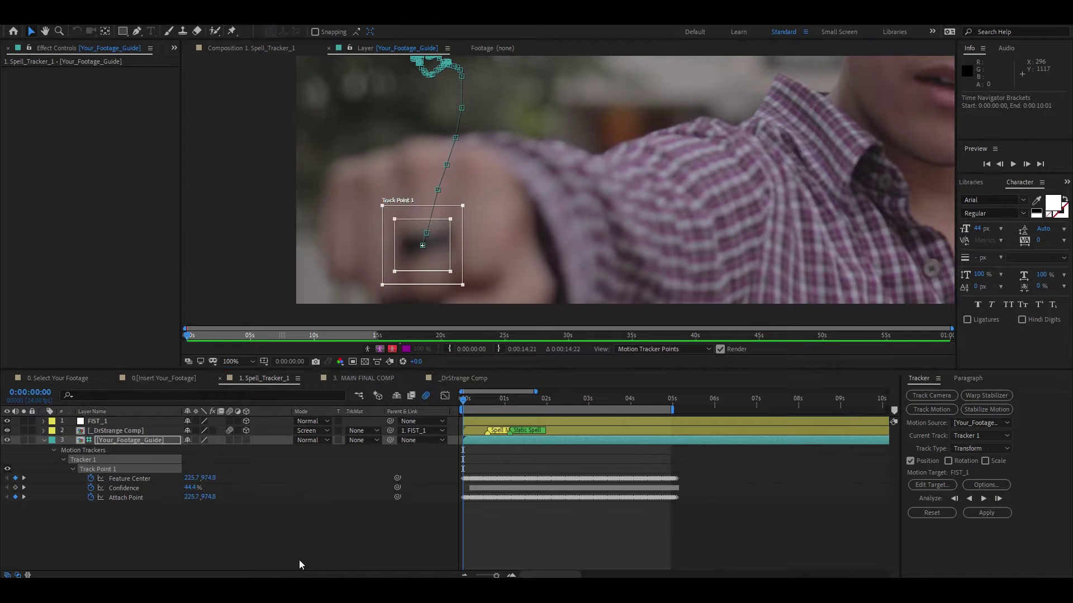
left_click(299, 565)
left_click(168, 440)
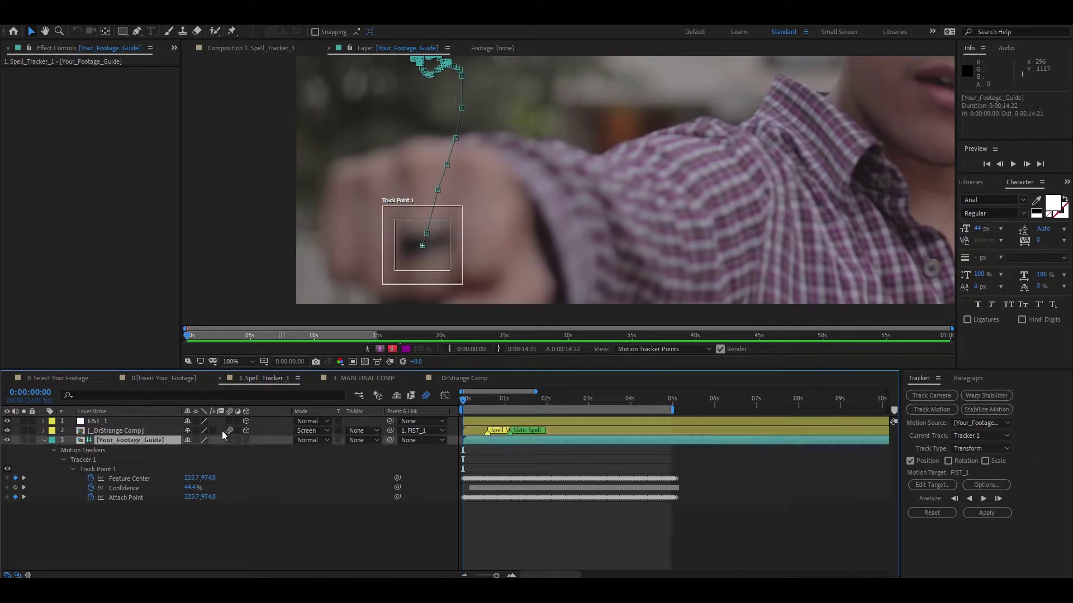
left_click(934, 485)
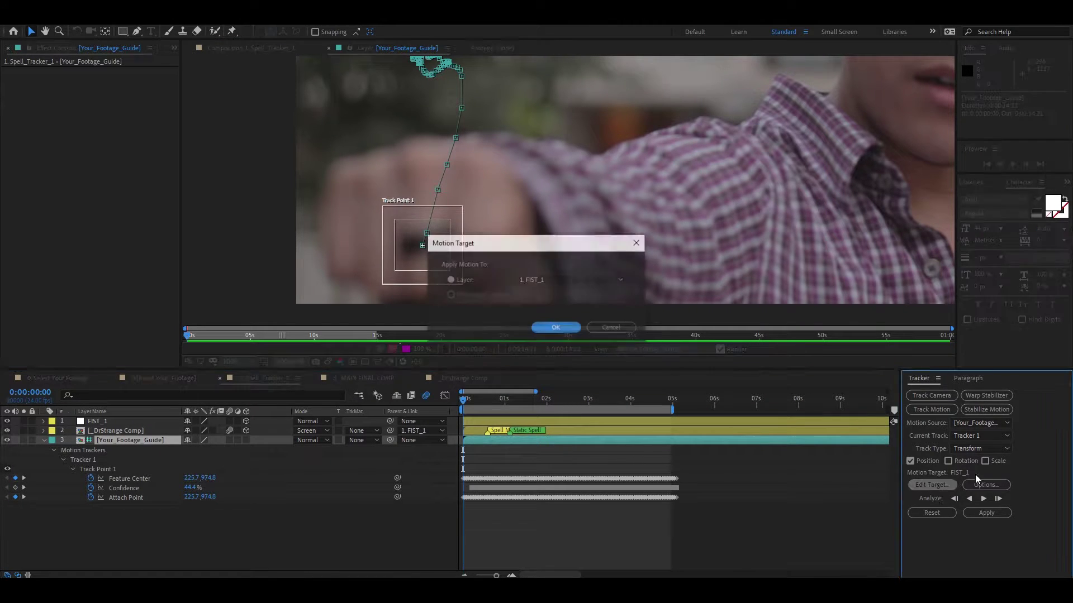
left_click(555, 329)
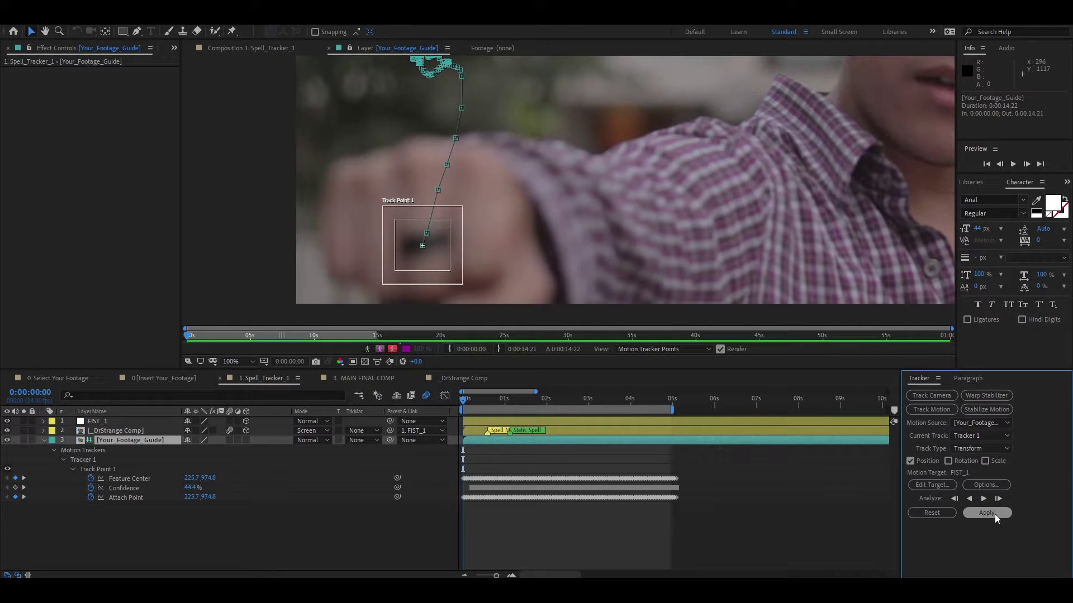
left_click(994, 514)
left_click(527, 308)
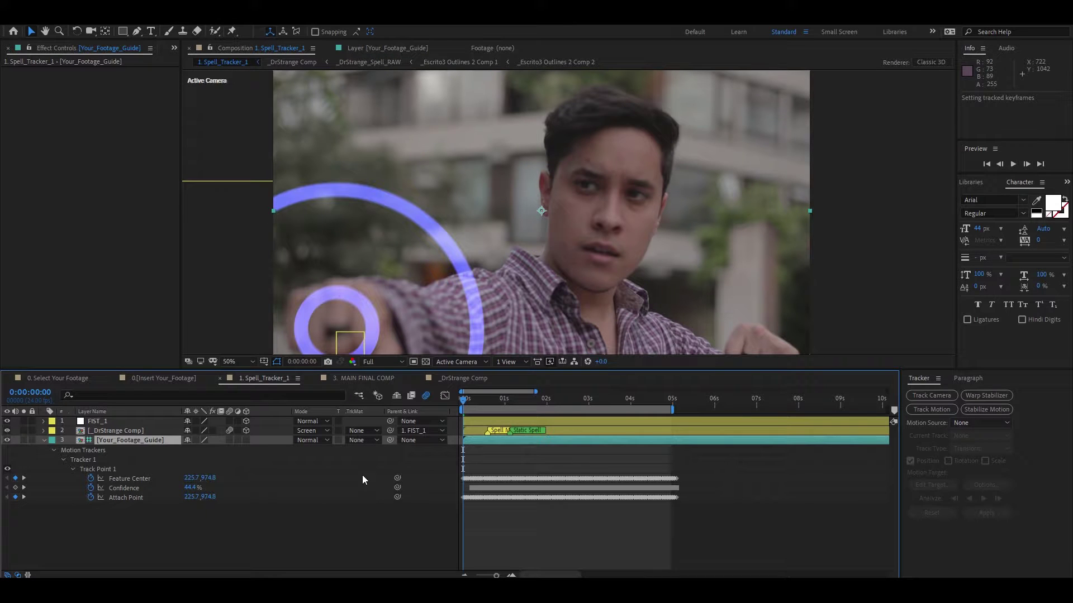
Step: Collapse the Your_Footage_Guide layer's tracker properties and preview the spell guide circles following the fist
left_click(43, 441)
left_click_drag(423, 272, 493, 233)
left_click(487, 244)
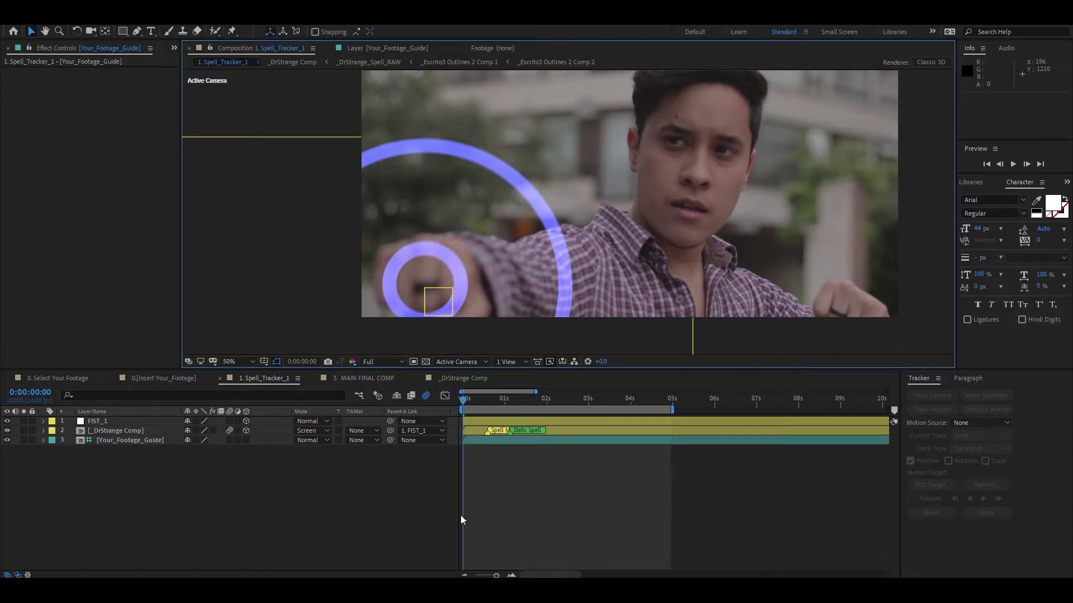
key("space")
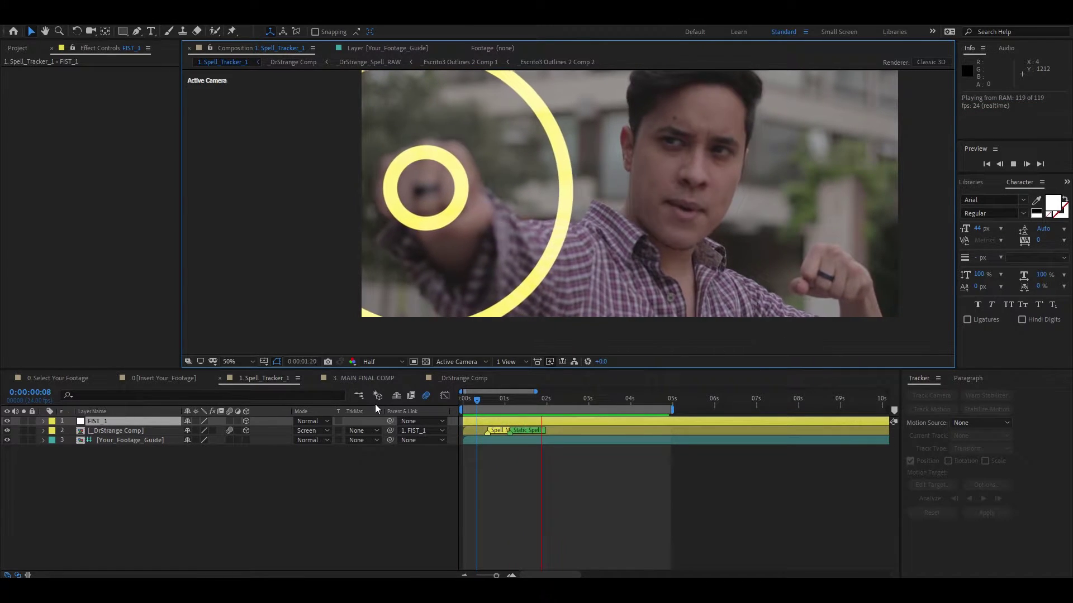
left_click(497, 419)
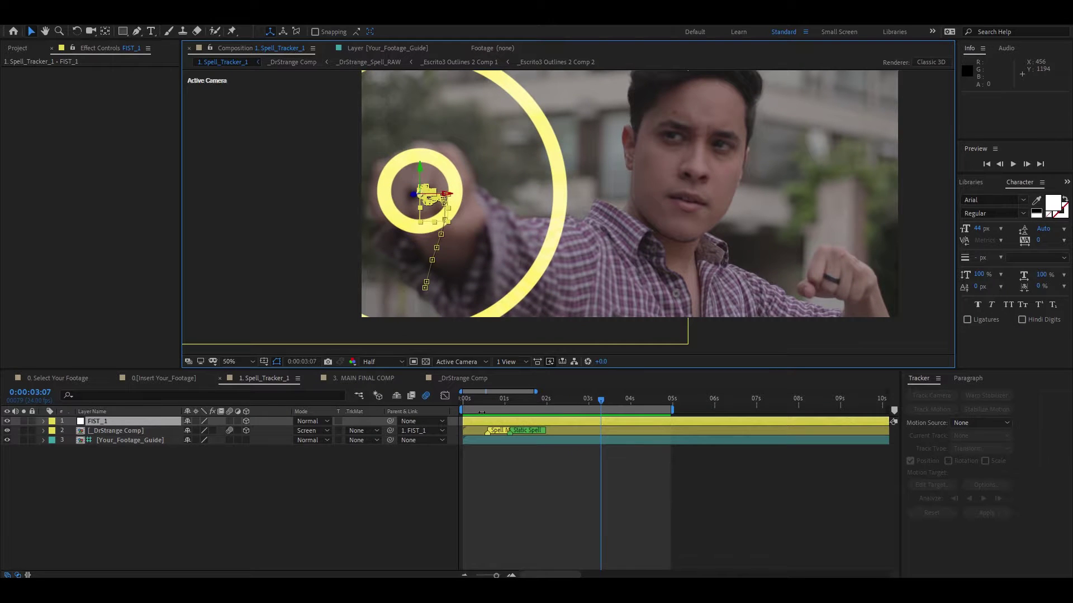
Step: Add Orientation and X, Y and Z Rotation keyframes to the FIST_1 layer at 0:00:00:00
left_click(464, 405)
left_click(259, 447)
left_click(131, 424)
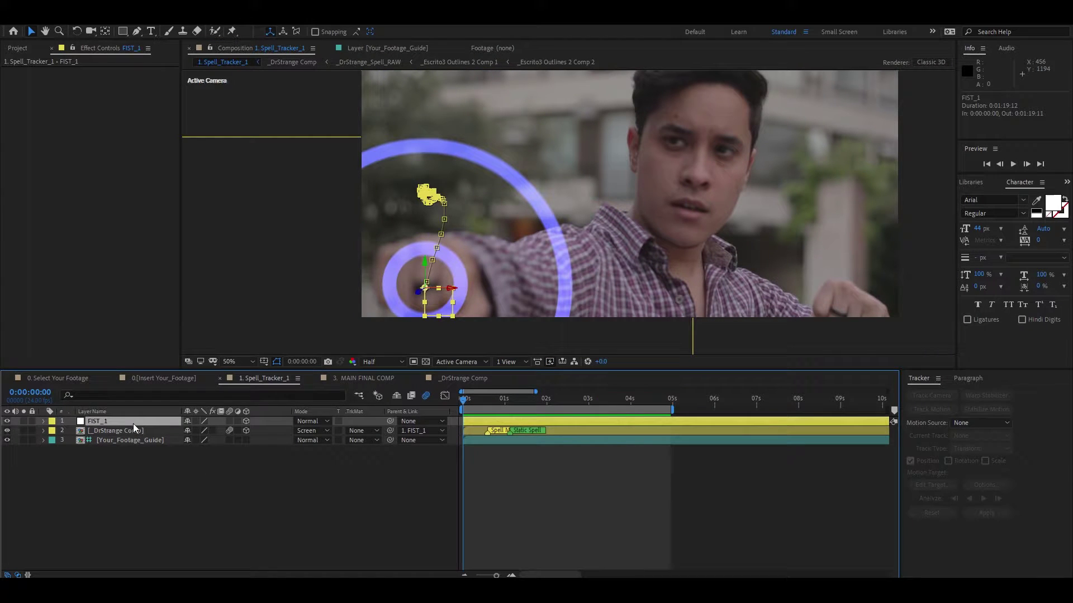
key("r")
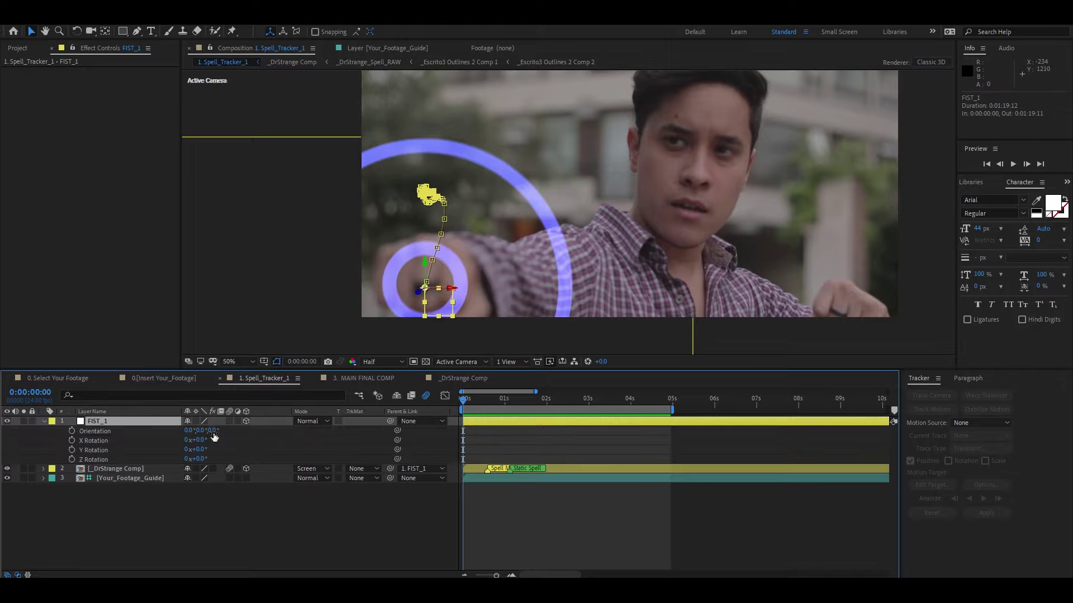
key("alt+shift+r")
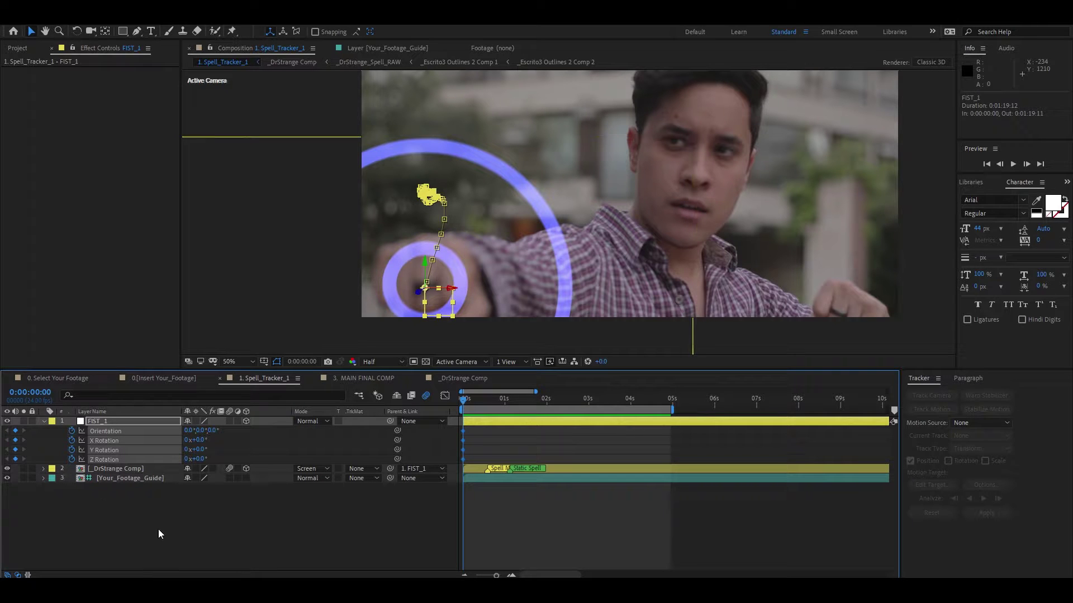
Step: At 0:00:00:22, rotate FIST_1 to an orientation of about 358.0°, 3.9°, 0.1° to match the fist's angle
left_click_drag(464, 405, 502, 402)
key("w")
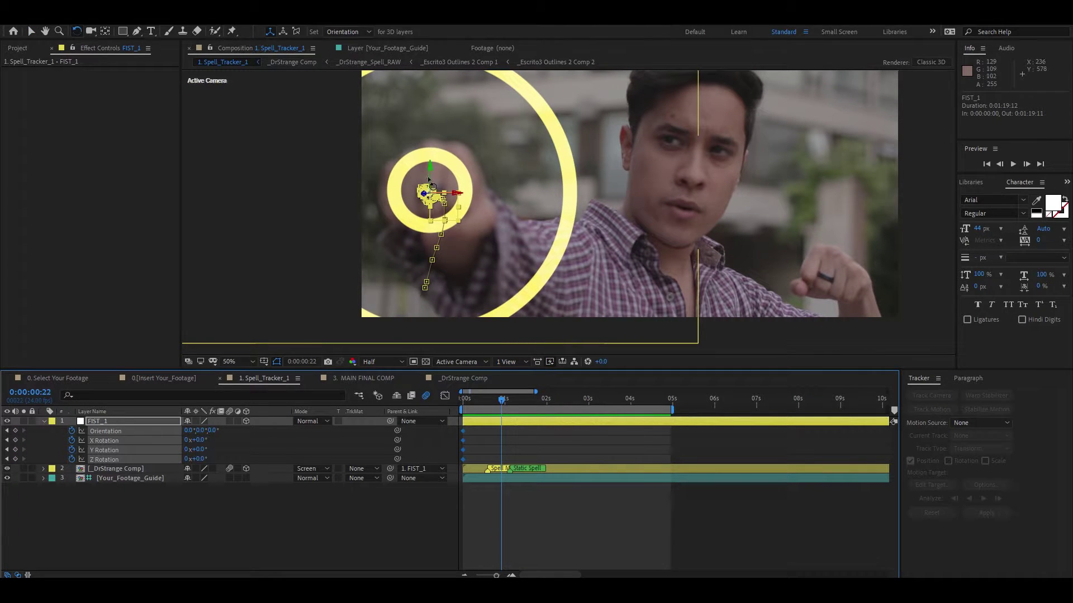
mouse_move(447, 235)
left_mouse_down()
mouse_move(469, 235)
mouse_move(454, 235)
left_mouse_up()
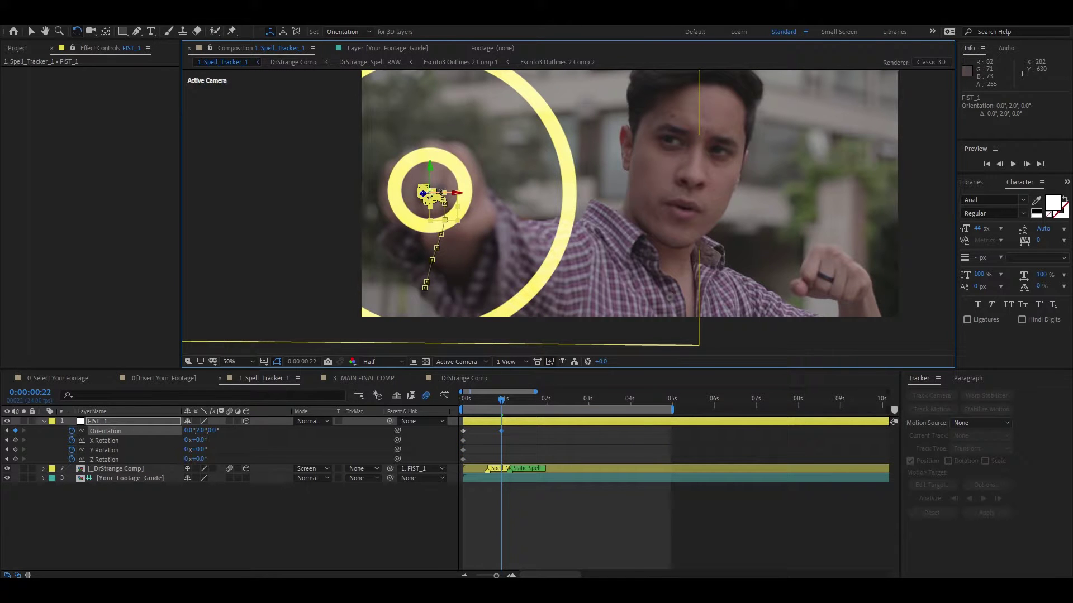
left_click_drag(440, 246, 439, 246)
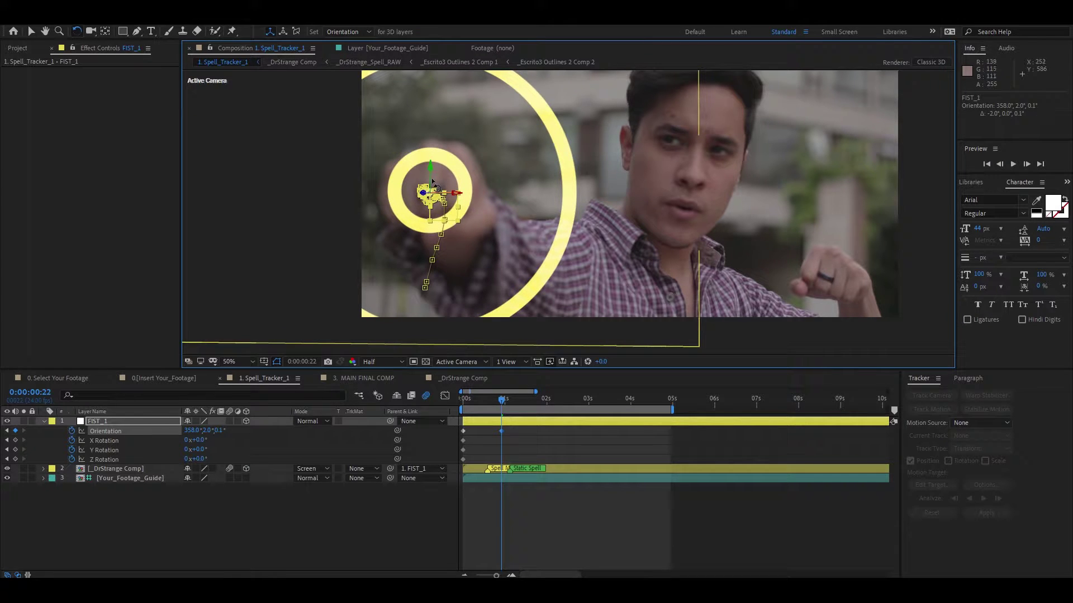
left_click_drag(430, 179, 431, 181)
left_click_drag(431, 181, 431, 181)
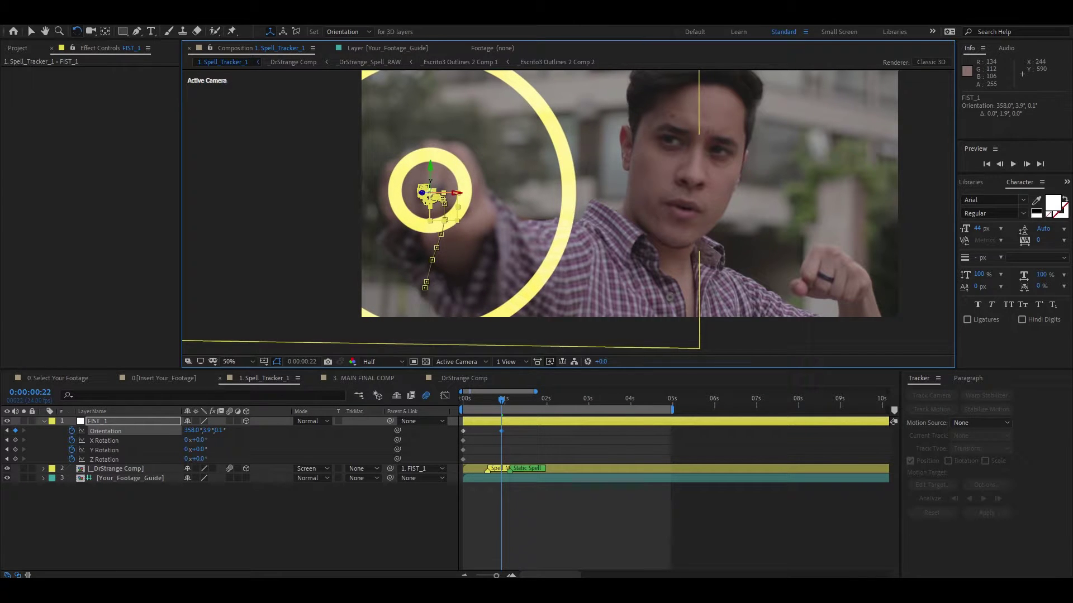
scroll(479, 189, "down", 2)
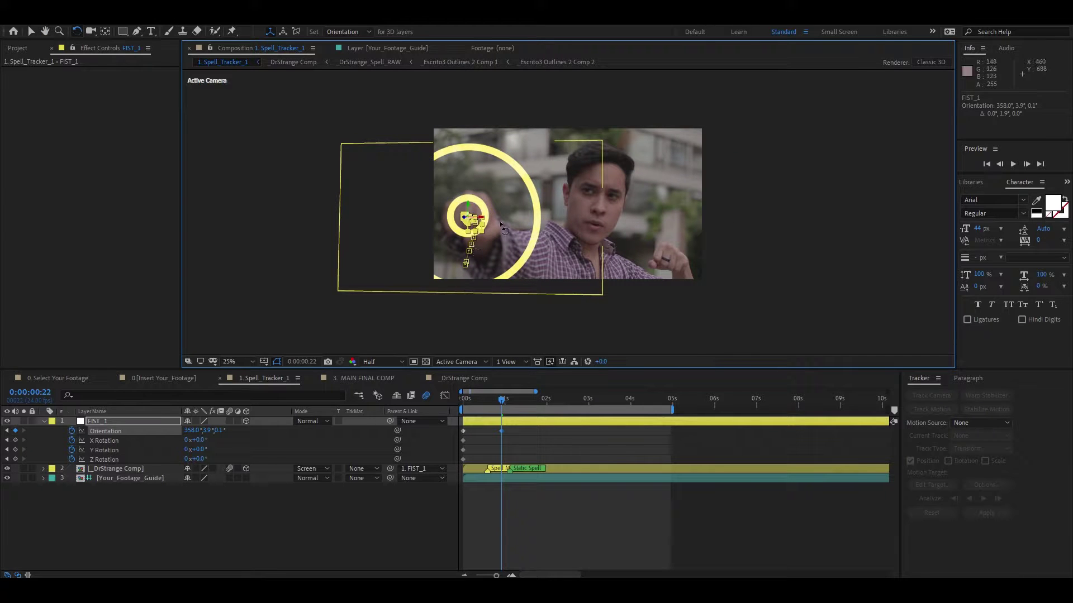
Step: Scale the _DrStrange Comp layer to 80% and move it onto the fist at about -16, -20
left_click(545, 268)
key("v")
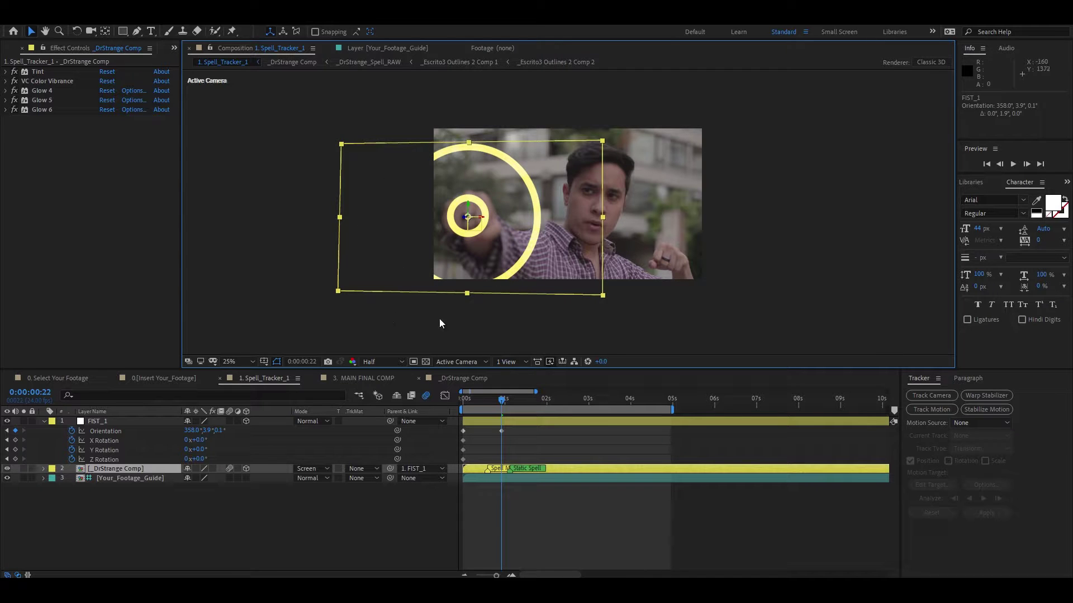
key("s")
left_click_drag(234, 477, 225, 478)
left_click_drag(467, 209, 475, 214)
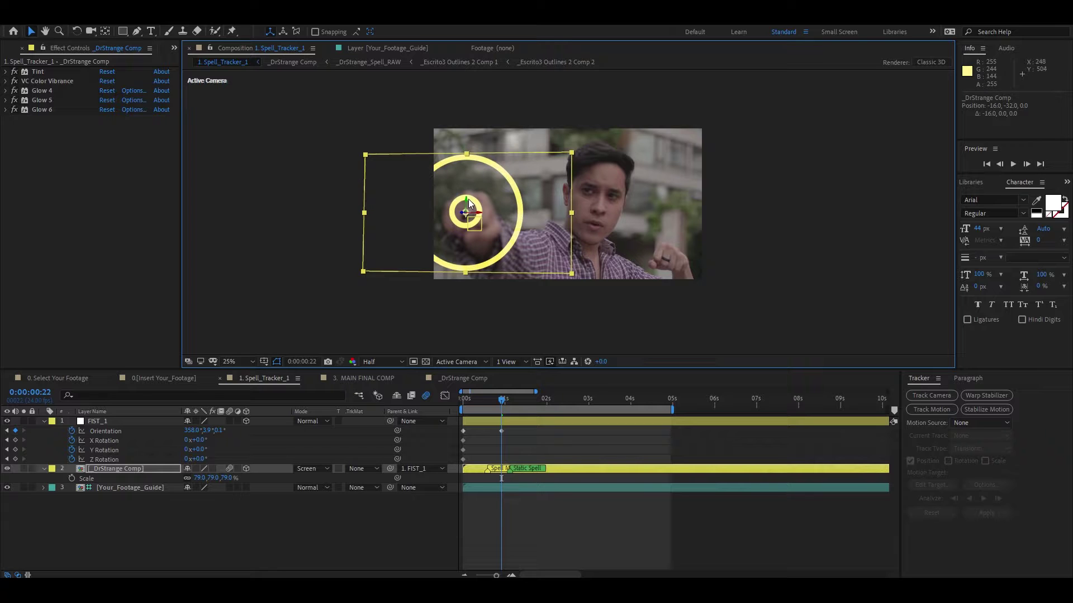
left_click_drag(467, 203, 466, 204)
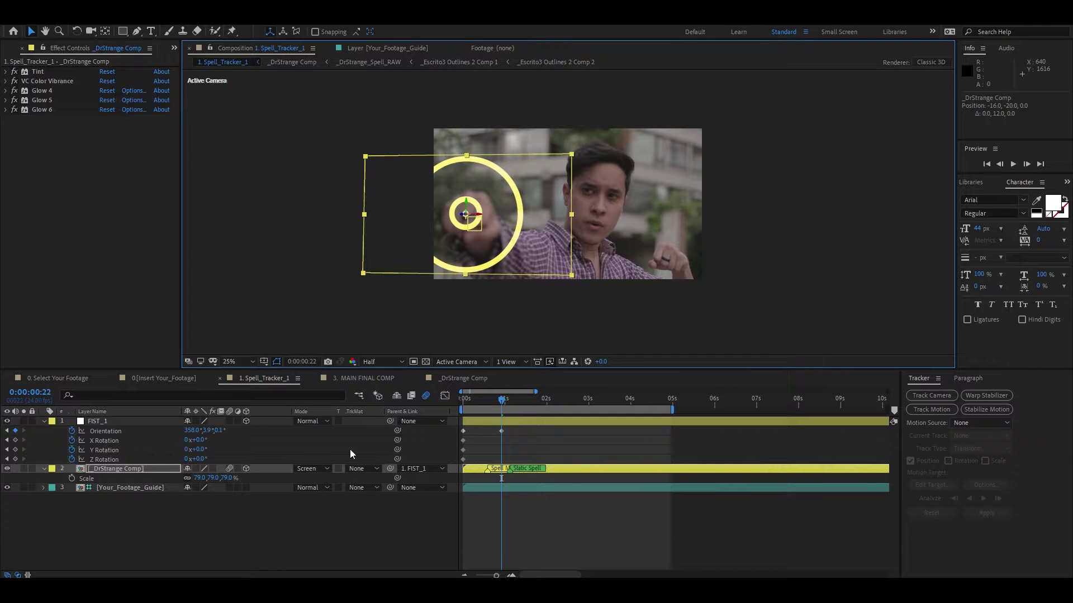
left_click(158, 470)
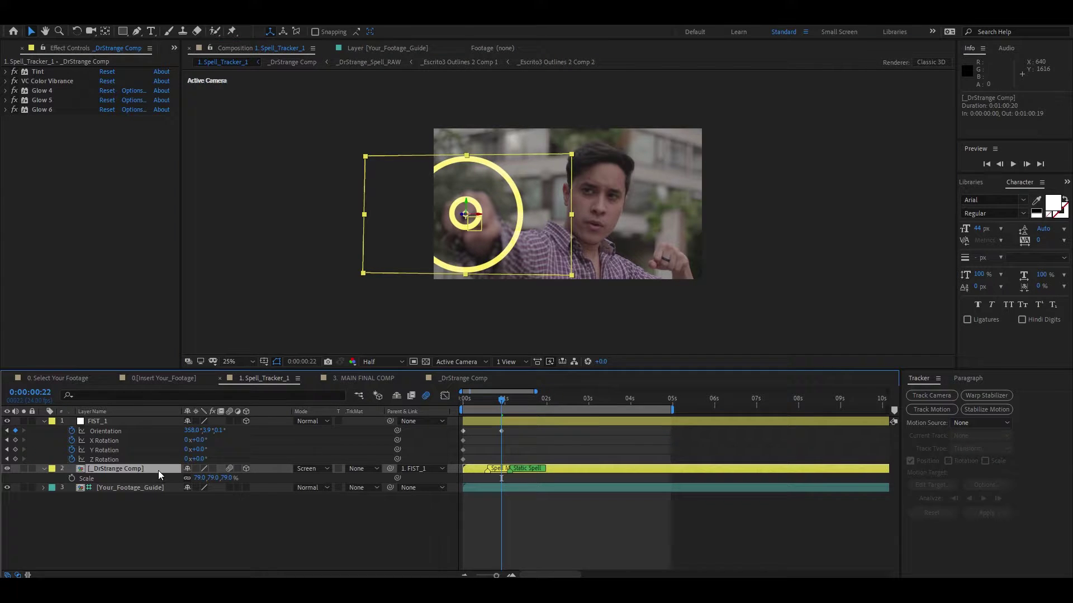
type("80")
key("Return")
Step: Examine the spell guide at the Spell Mark marker at 0:00:00:14 and the Static Spell marker at 0:00:01:03
left_click(411, 541)
left_click_drag(499, 412, 503, 441)
key("Page_Up")
scroll(497, 458, "up", 3)
left_click_drag(651, 527, 681, 525)
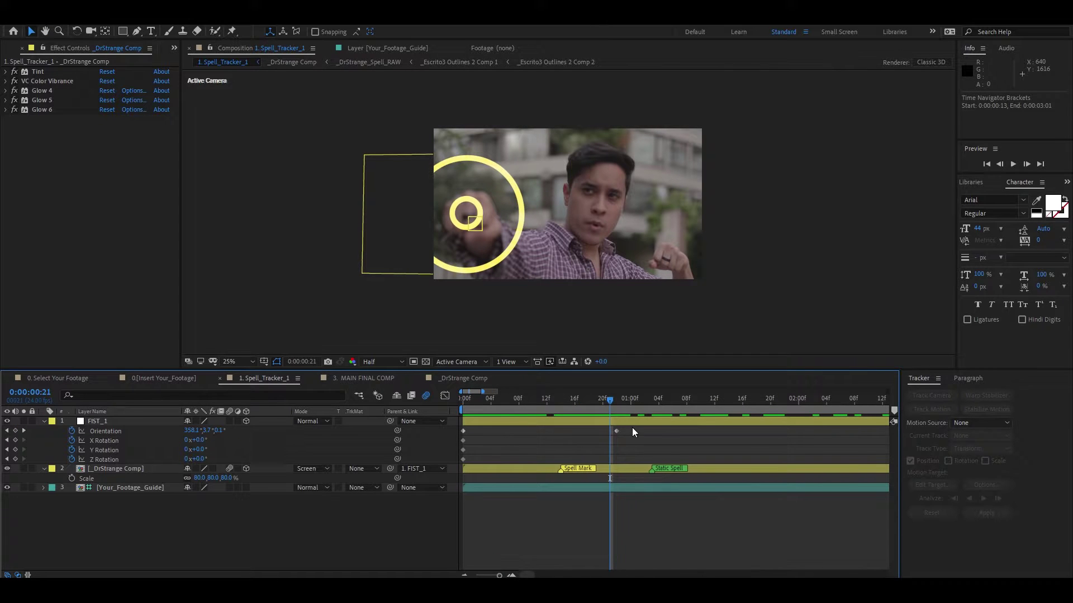
left_click_drag(555, 401, 560, 406)
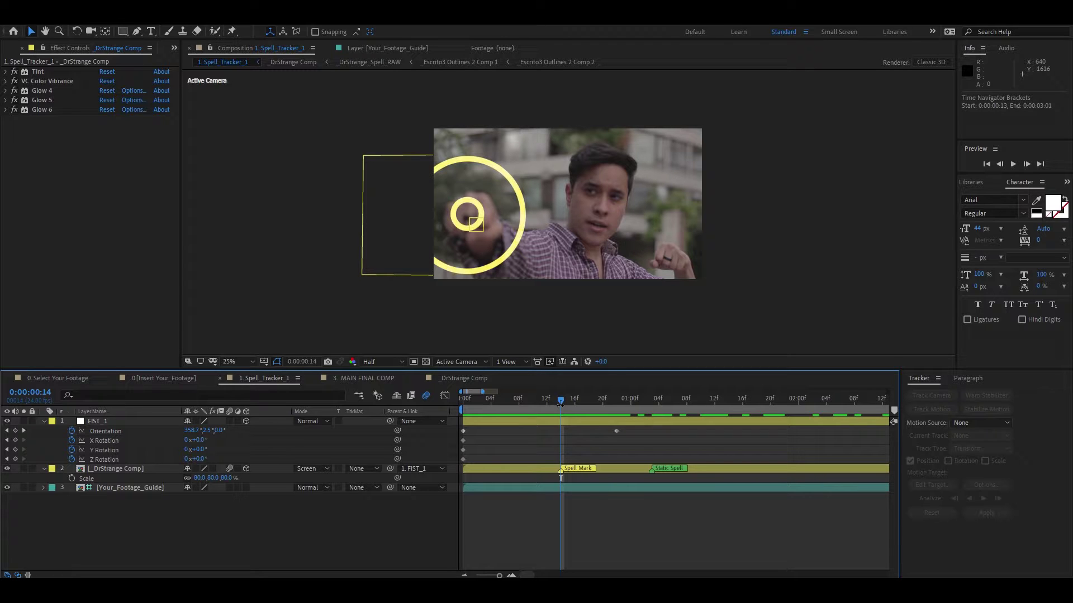
mouse_move(565, 397)
left_mouse_down()
mouse_move(646, 414)
mouse_move(565, 411)
mouse_move(652, 420)
left_mouse_up()
Step: Slide the _DrStrange Comp layer earlier so its Static Spell marker sits at 0:00:00:00, undoing the extra layer shift
left_click(664, 472)
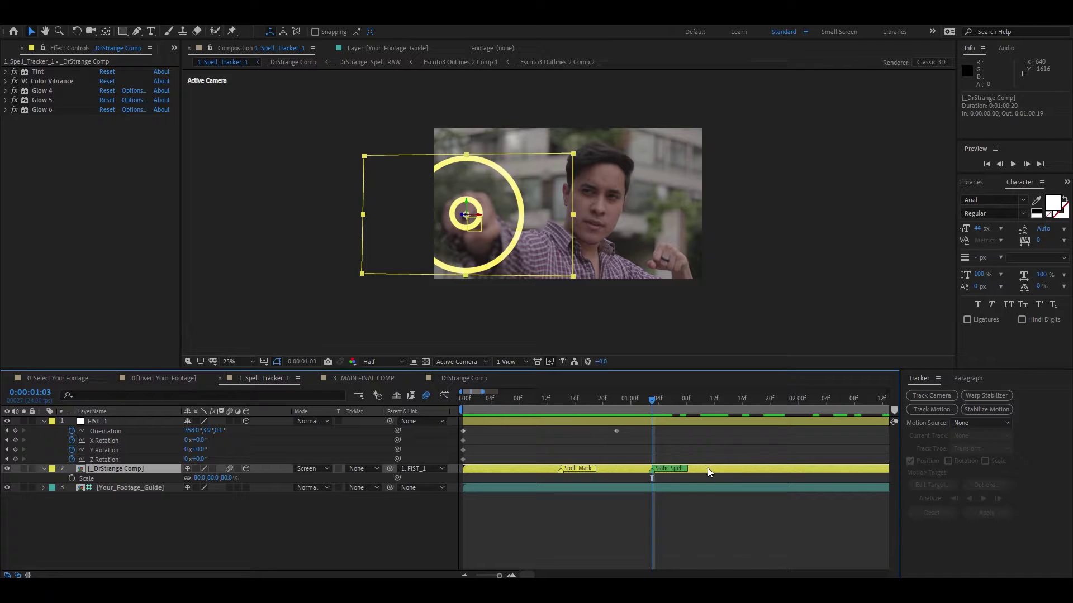
left_click_drag(705, 468, 518, 472)
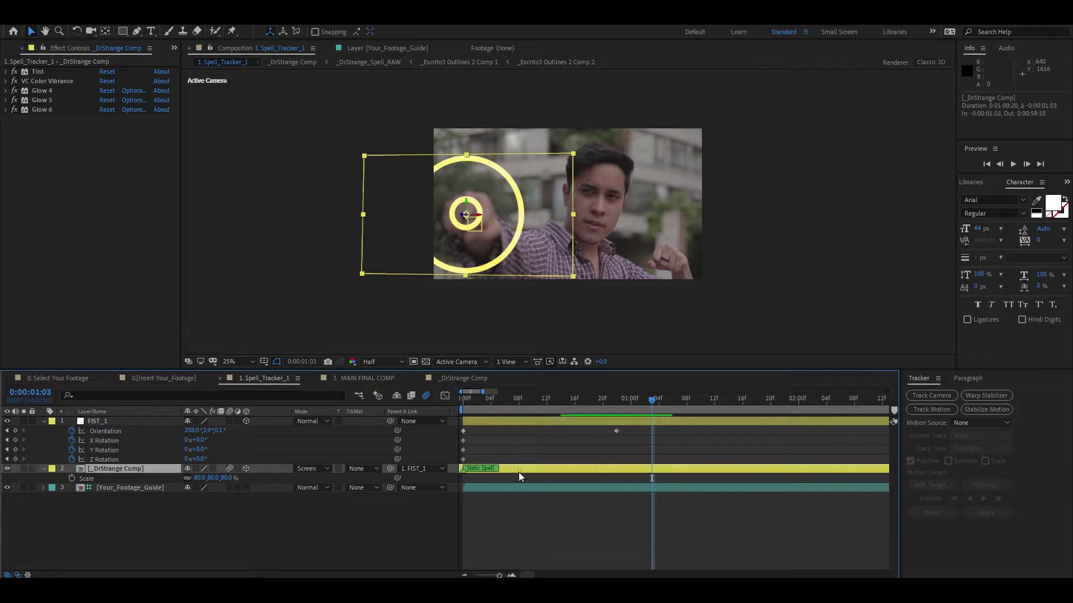
left_click(466, 400)
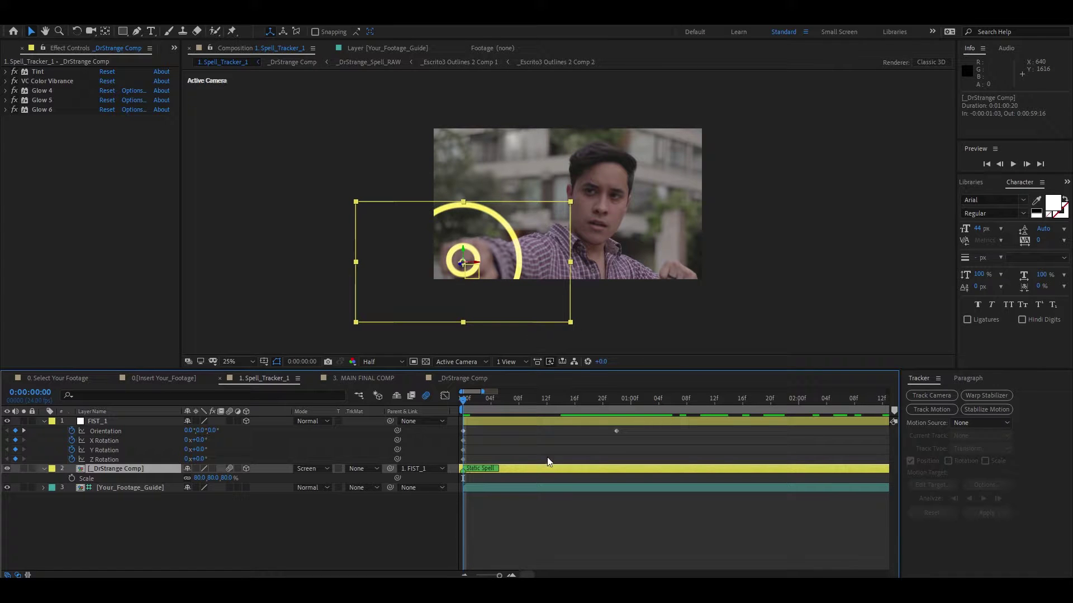
left_click_drag(551, 470, 541, 471)
left_click(543, 478)
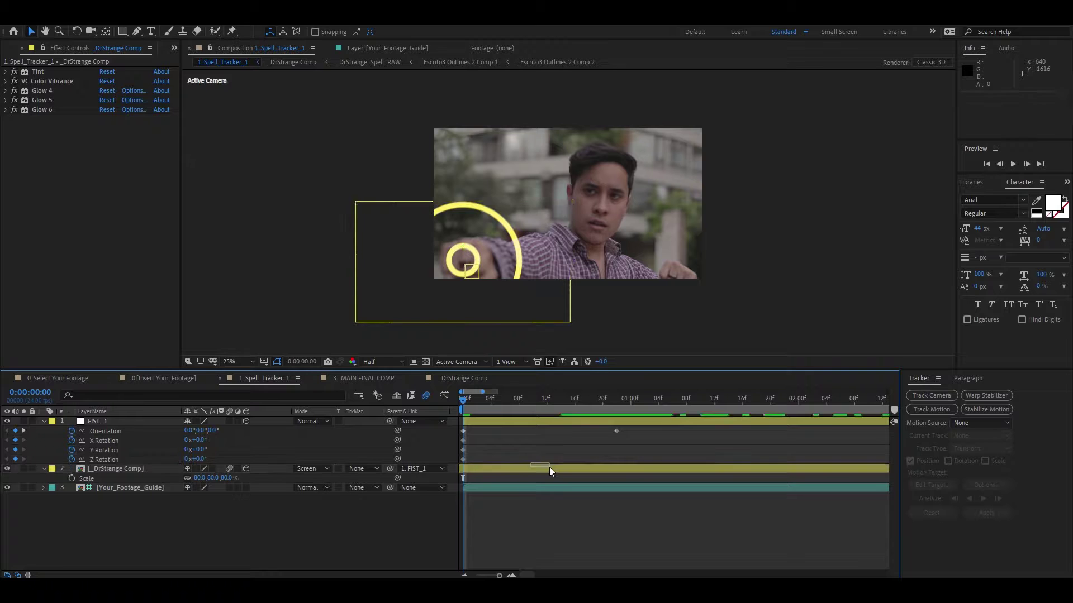
key("ctrl+z")
Step: Tilt the _DrStrange Comp layer to a Y orientation of about 359.3° at 0:00:00:22 and preview the composition
left_click_drag(464, 398, 615, 416)
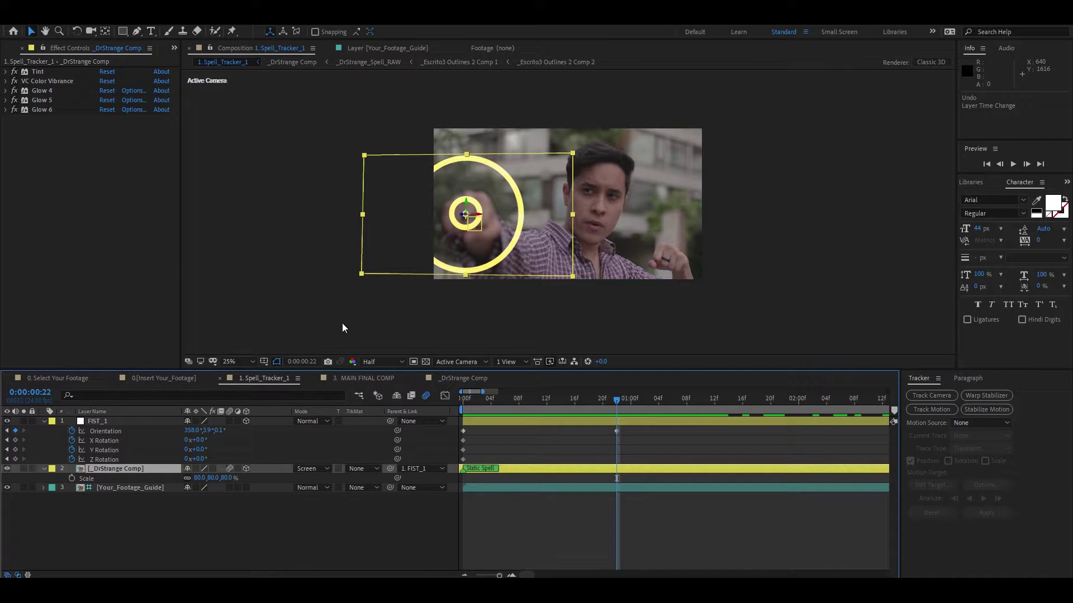
key("w")
left_click_drag(456, 200, 464, 207)
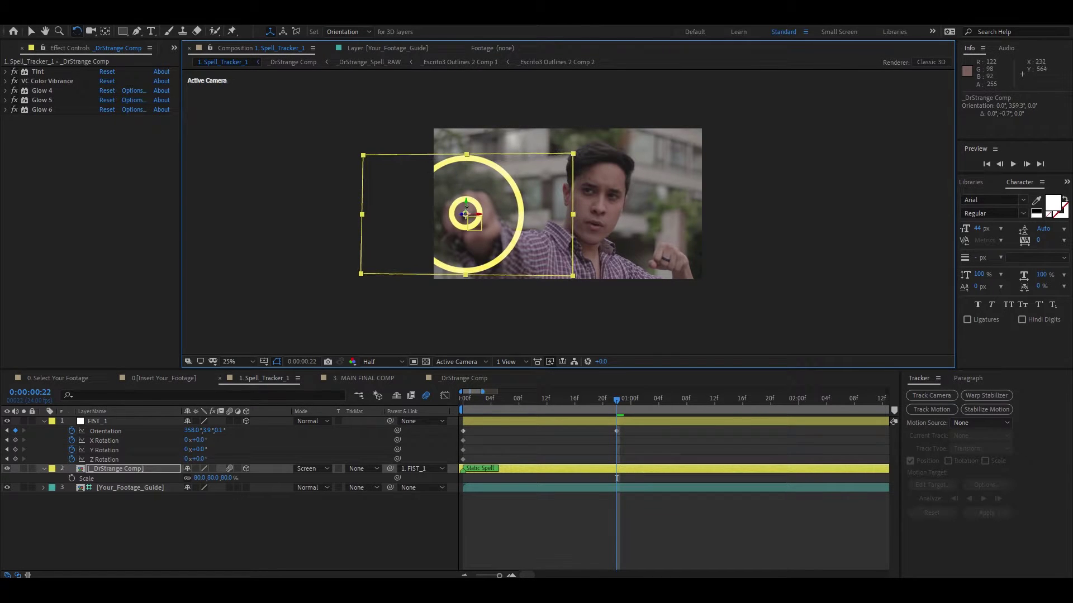
key("v")
key("space")
key("space")
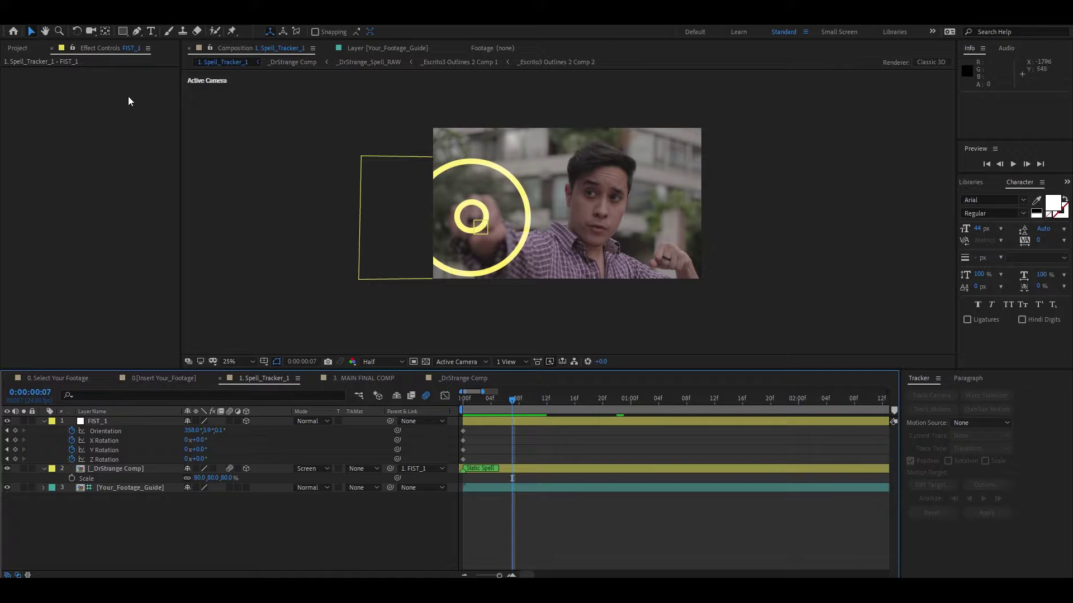
Step: In the 1. Spell_Tracker_2 composition, align _DrStrange Comp's Static Spell marker with the start and scale the layer to 80%
key("ctrl+0")
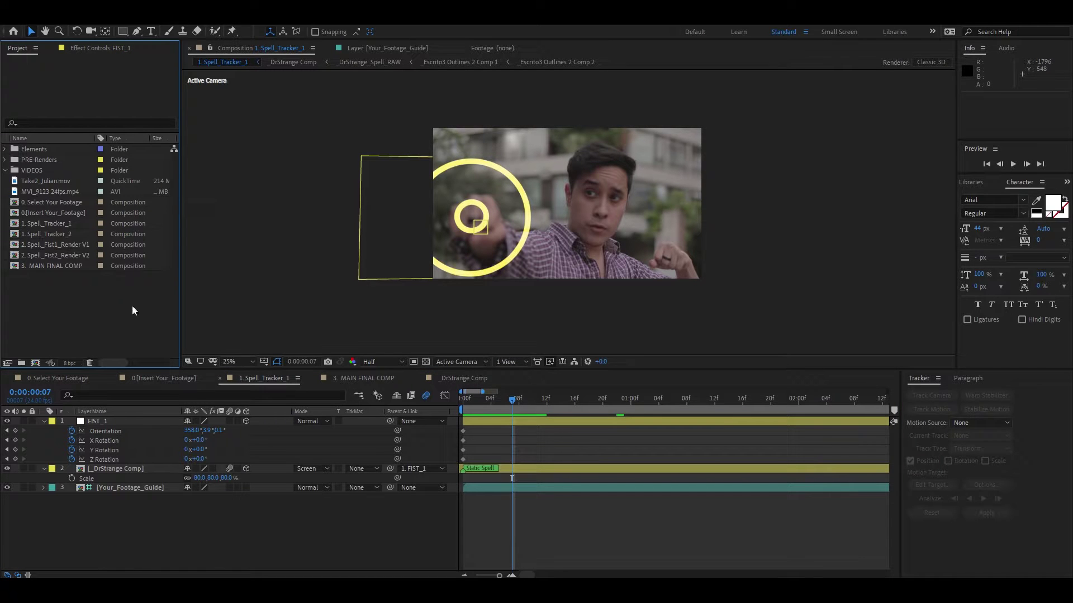
double_click(61, 236)
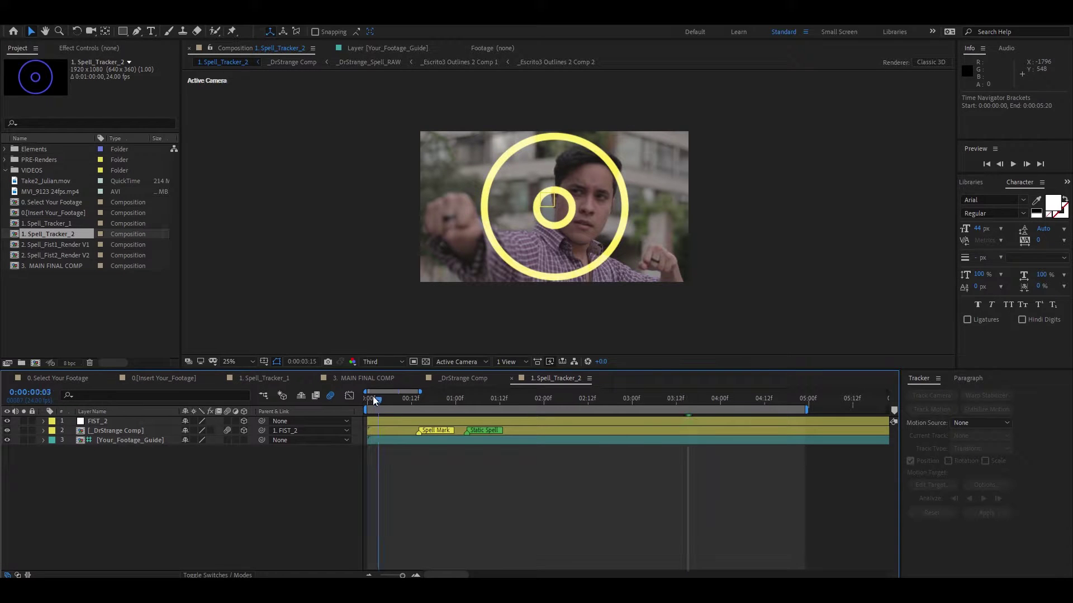
key("Home")
left_click_drag(467, 431, 368, 431)
key("s")
left_click_drag(197, 441, 186, 440)
Step: Delete the existing tracker from the Your_Footage_Guide layer and start a new motion track on the second fist's ring
left_click(130, 449)
key("u")
key("u")
left_click(90, 478)
key("Delete")
left_click(130, 450)
left_click(931, 409)
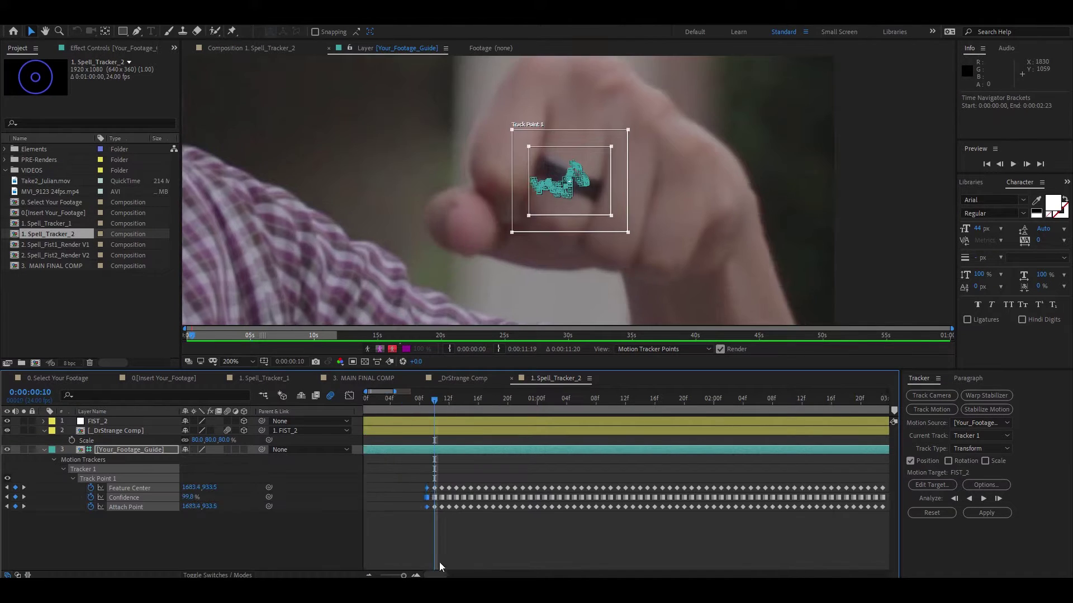
Step: Step the track back to 0:00:00:00, correcting Track Point 1 by hand onto the ring at about 1704, 1067
left_click(954, 498)
left_click_drag(630, 224, 612, 274)
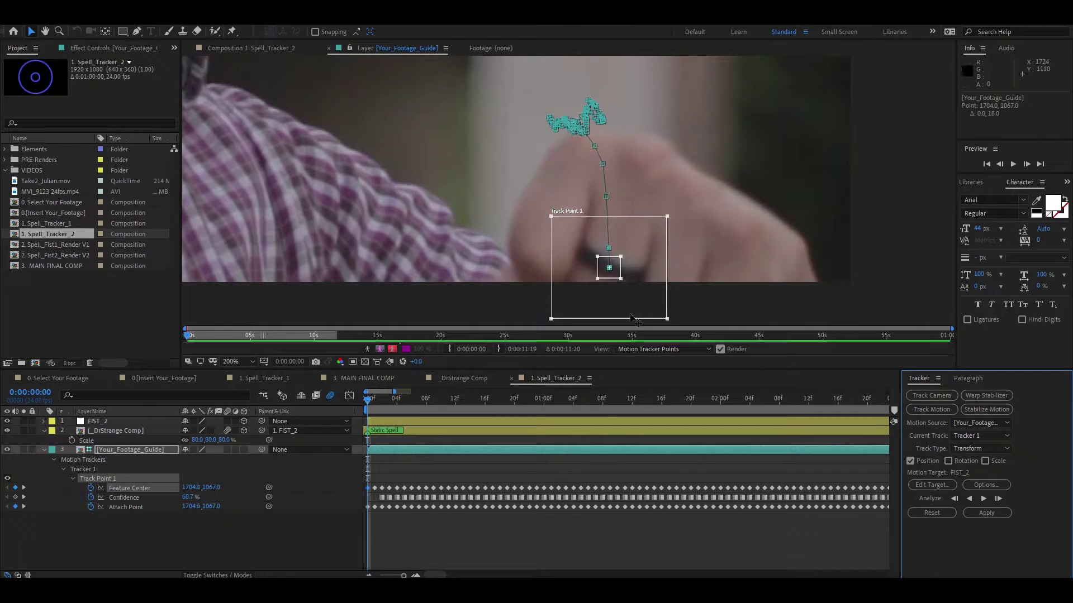
key("Page_Down")
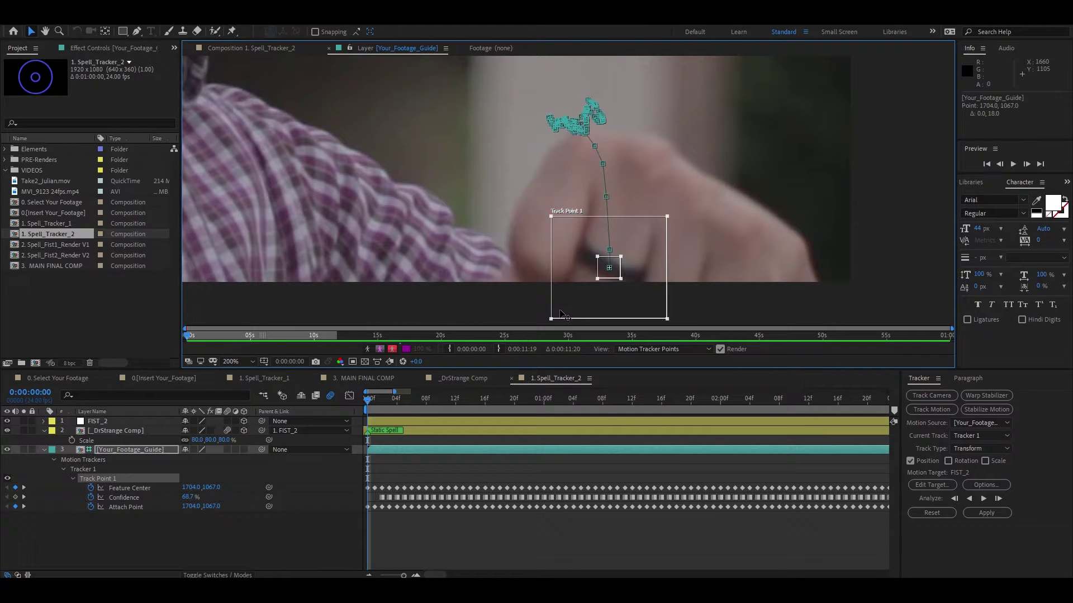
Step: Set FIST_2 as the motion target and apply the Tracker 1 position data to it
left_click(110, 421)
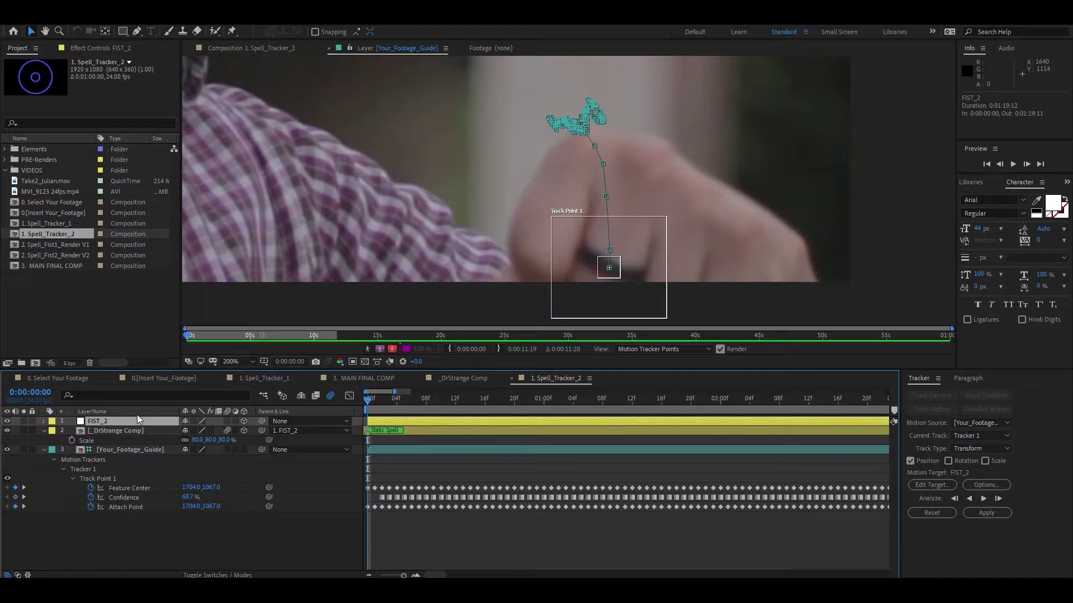
left_click(138, 449)
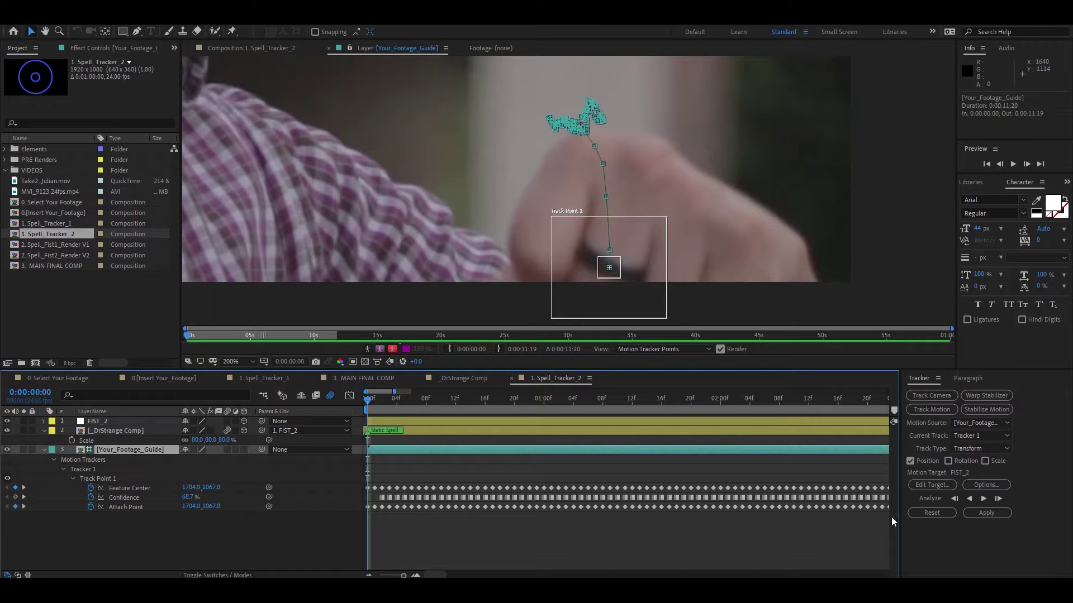
left_click(931, 484)
left_click(556, 328)
left_click(985, 512)
left_click(526, 306)
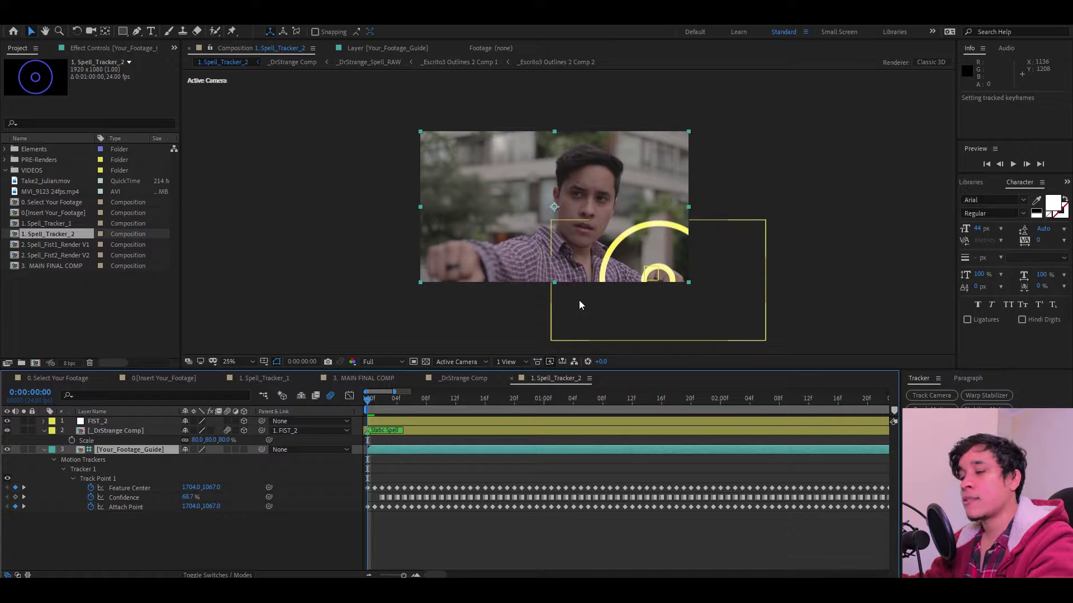
Step: Add Orientation and X, Y and Z Rotation keyframes to the FIST_2 layer at 0:00:00:00
left_click(122, 431)
left_click(111, 421)
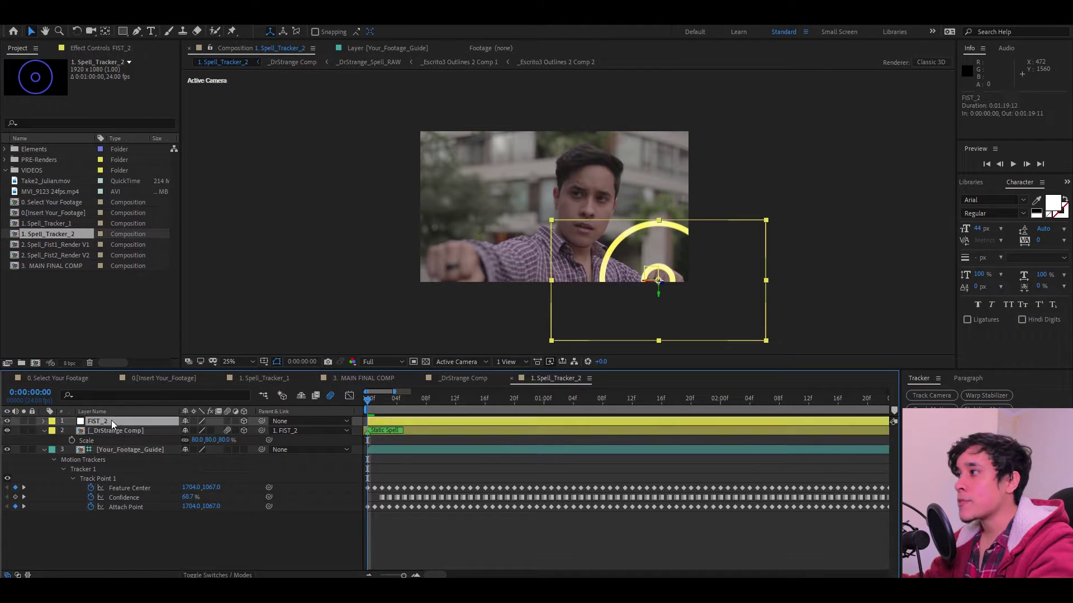
scroll(731, 279, "up", 2)
left_click_drag(715, 302, 544, 222)
scroll(599, 249, "up", 2)
left_click_drag(598, 250, 595, 173)
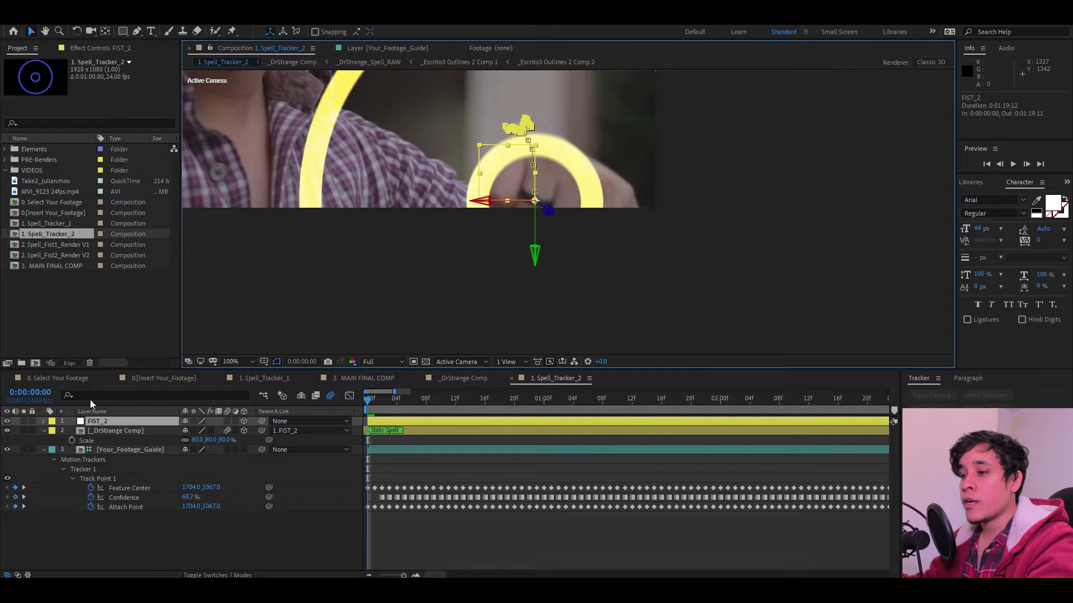
key("p")
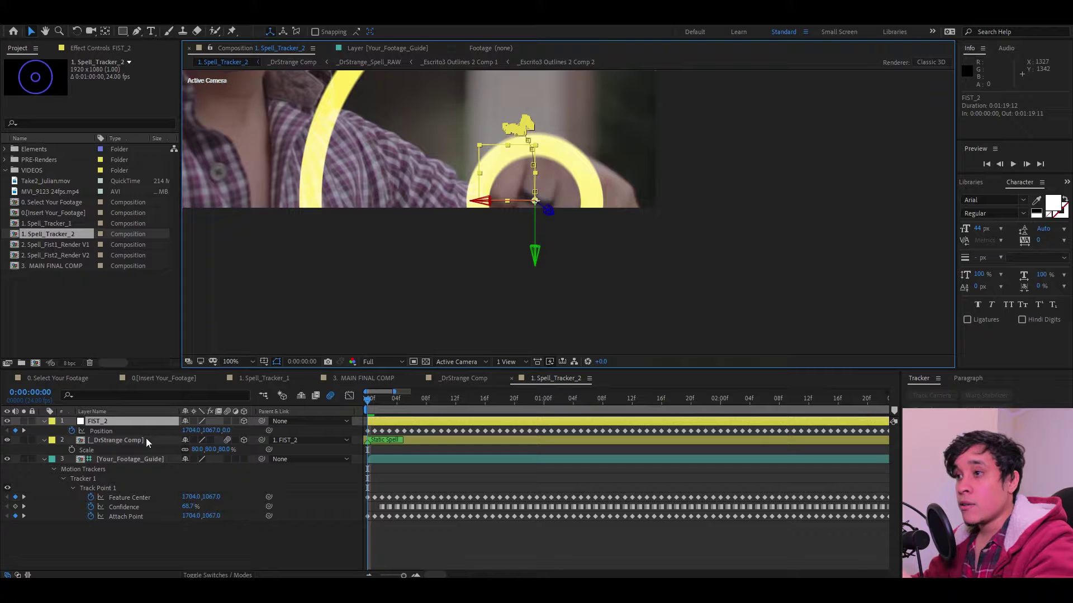
key("r")
left_click(72, 431)
left_click(71, 440)
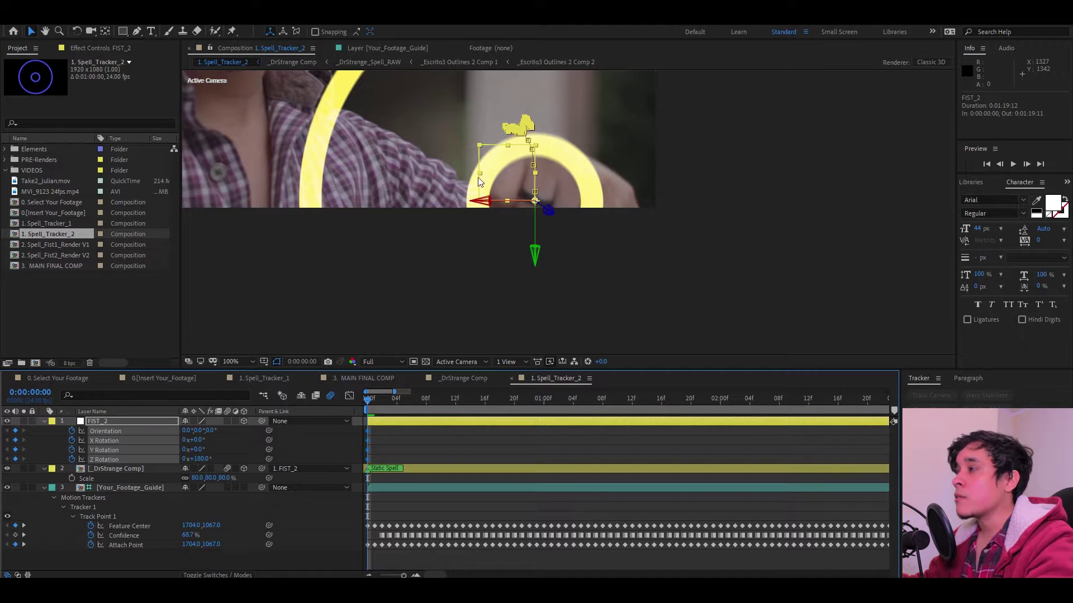
Step: Rotate FIST_2 to an orientation of about 349.4°, 23.7°, 3.1° to match the second fist's angle
key("w")
mouse_move(517, 223)
left_mouse_down()
mouse_move(531, 209)
mouse_move(531, 226)
left_mouse_up()
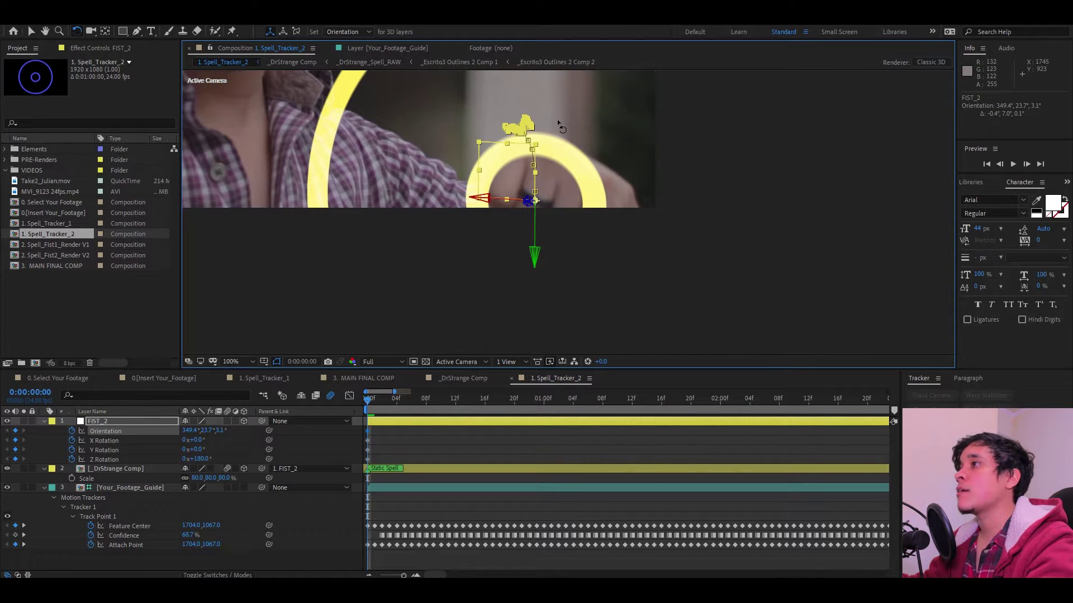
scroll(558, 124, "down", 4)
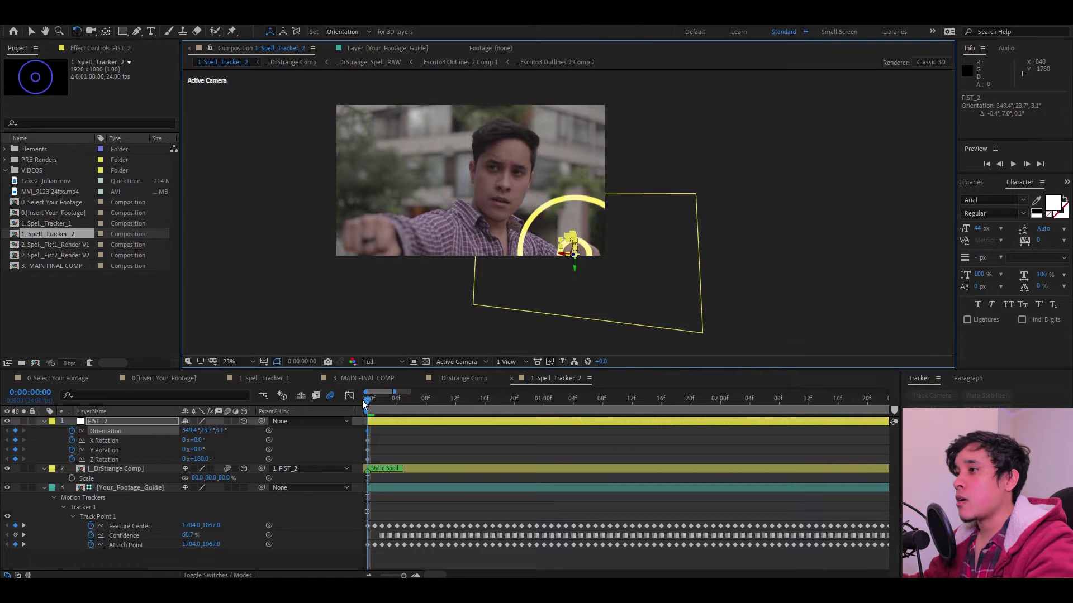
Step: Scrub from 0:00:00:00 to 0:00:02:12 to check how the spell guide follows the second fist
left_click_drag(366, 402, 492, 391)
key("period")
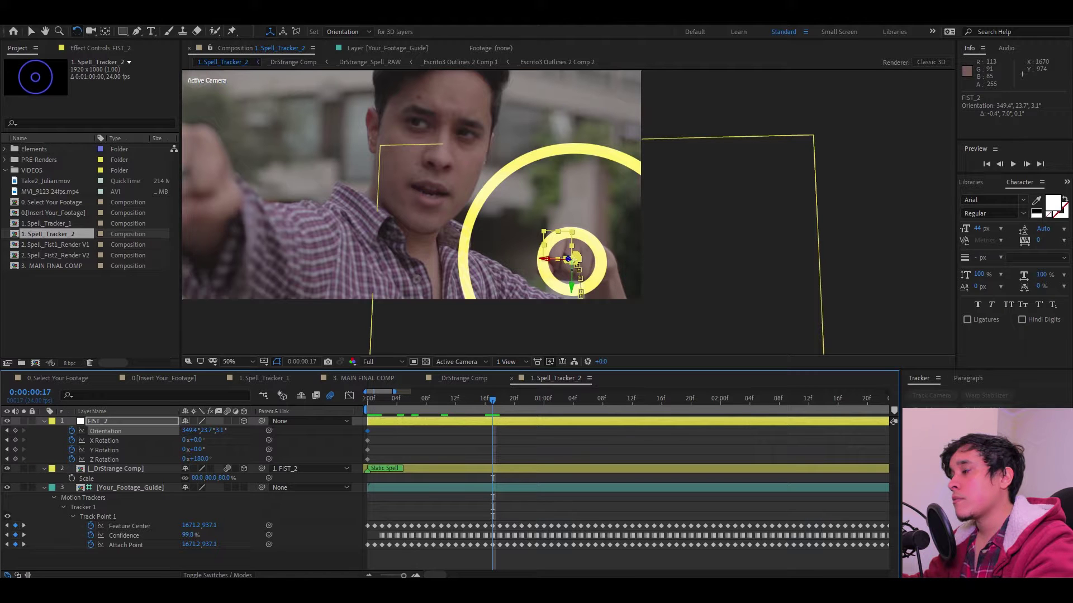
left_click_drag(491, 400, 552, 356)
left_click_drag(549, 398, 808, 397)
key("comma")
Step: Move the _DrStrange Comp layer onto the second fist, offset by about -2.1, 11.8, -1.2, and scale it to 60%
key("v")
left_click(651, 262)
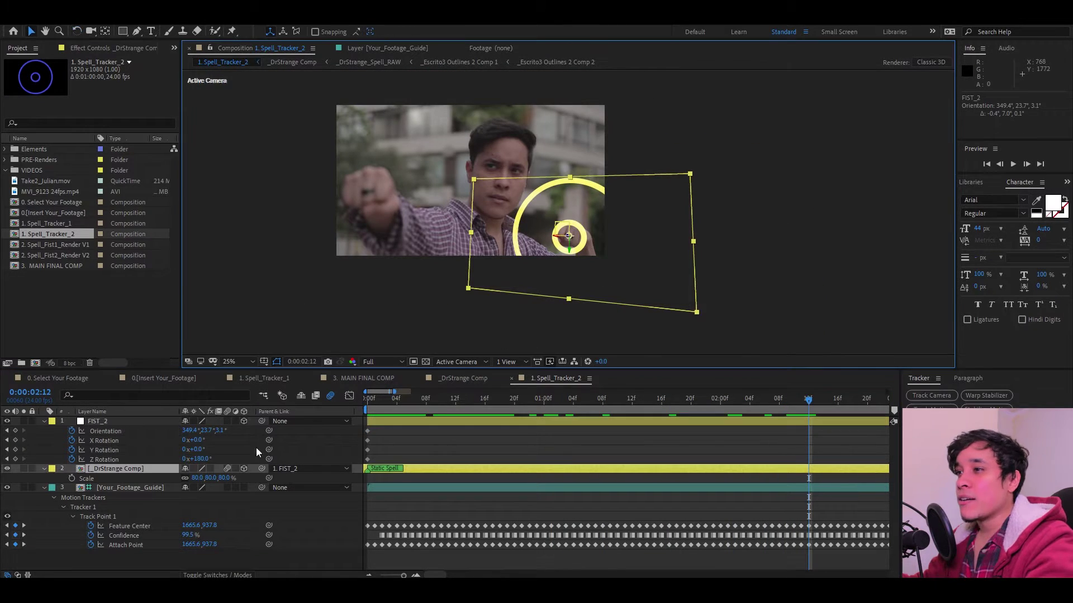
left_click_drag(210, 478, 213, 479)
key("period")
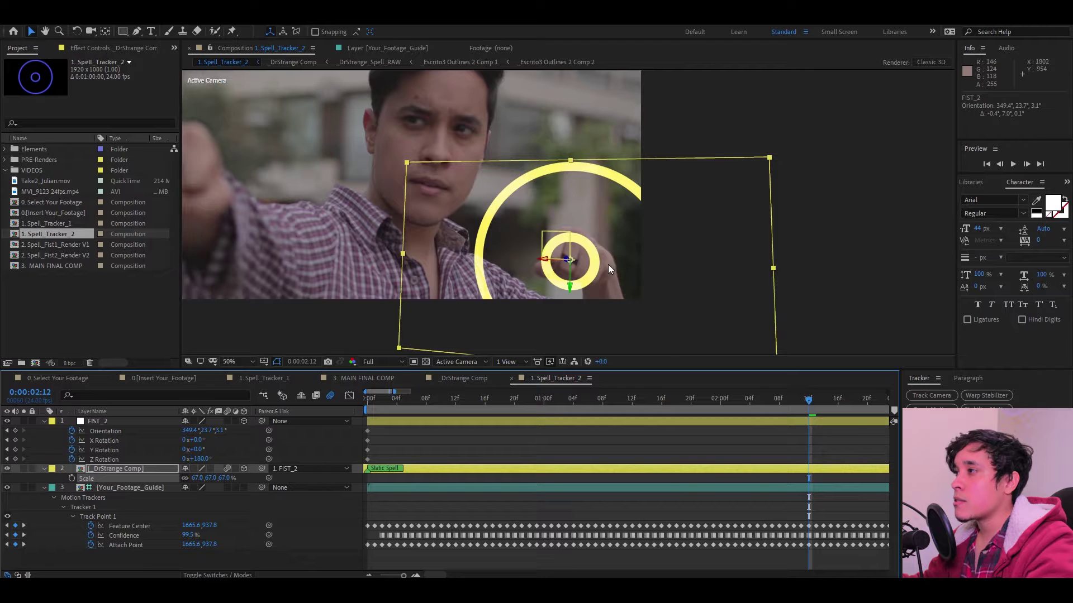
key("period")
left_click_drag(586, 313, 561, 246)
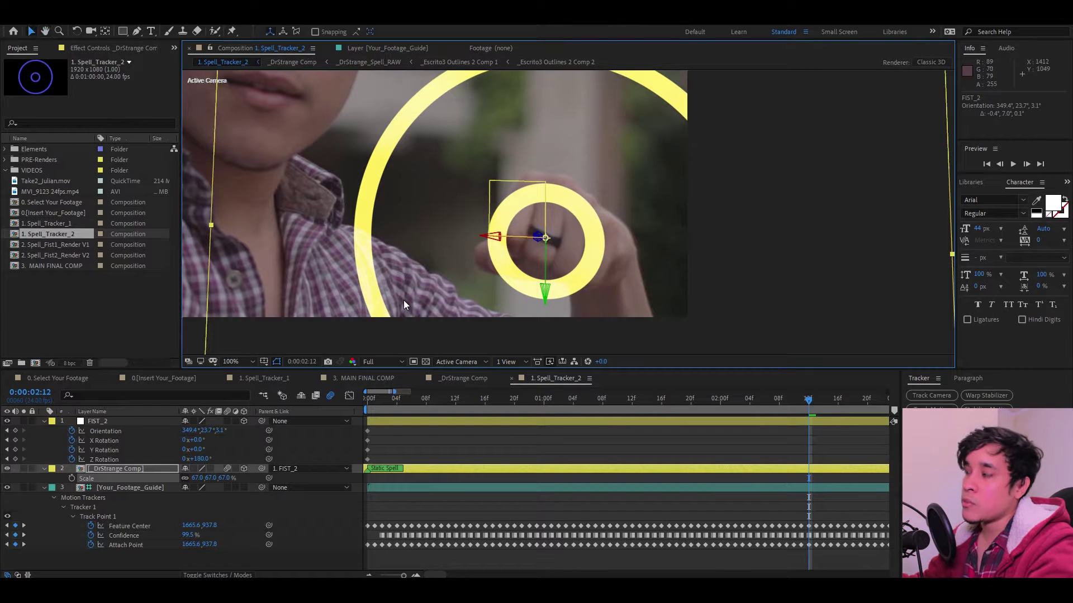
left_click_drag(543, 262, 558, 256)
left_click_drag(230, 479, 228, 478)
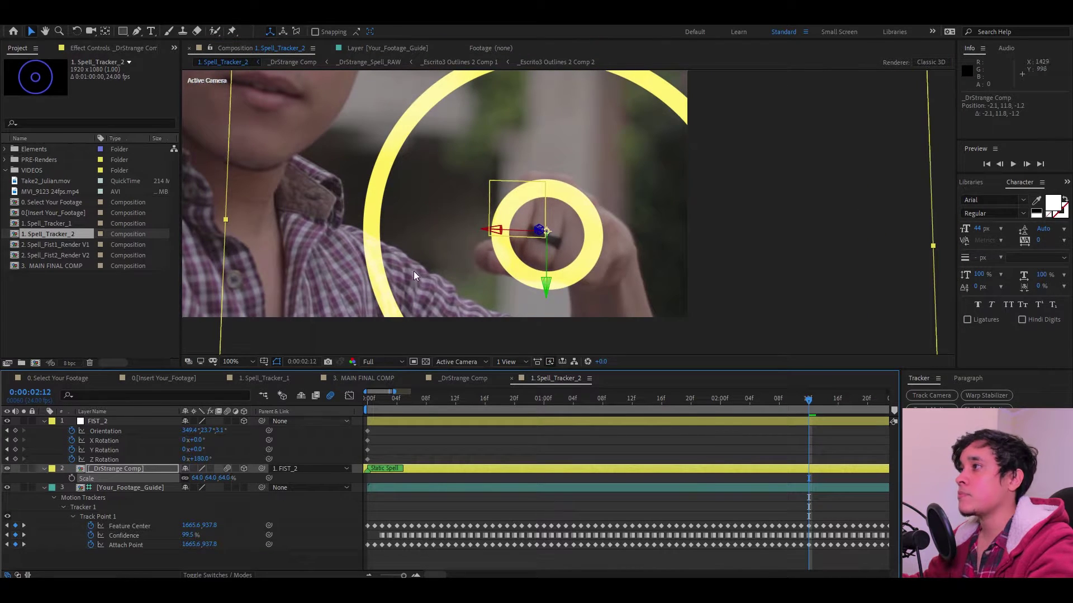
scroll(411, 275, "down", 2)
left_click_drag(220, 479, 221, 481)
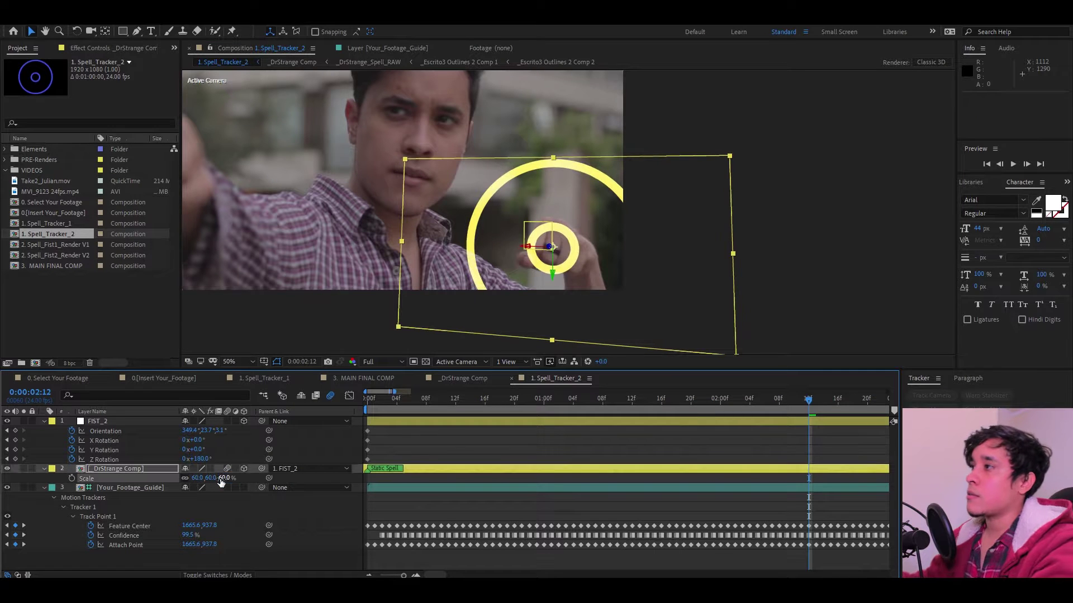
Step: Collapse the properties of all three layers and check the spell guide on the second fist back at 0:00:01:04
left_click(44, 488)
left_click(46, 519)
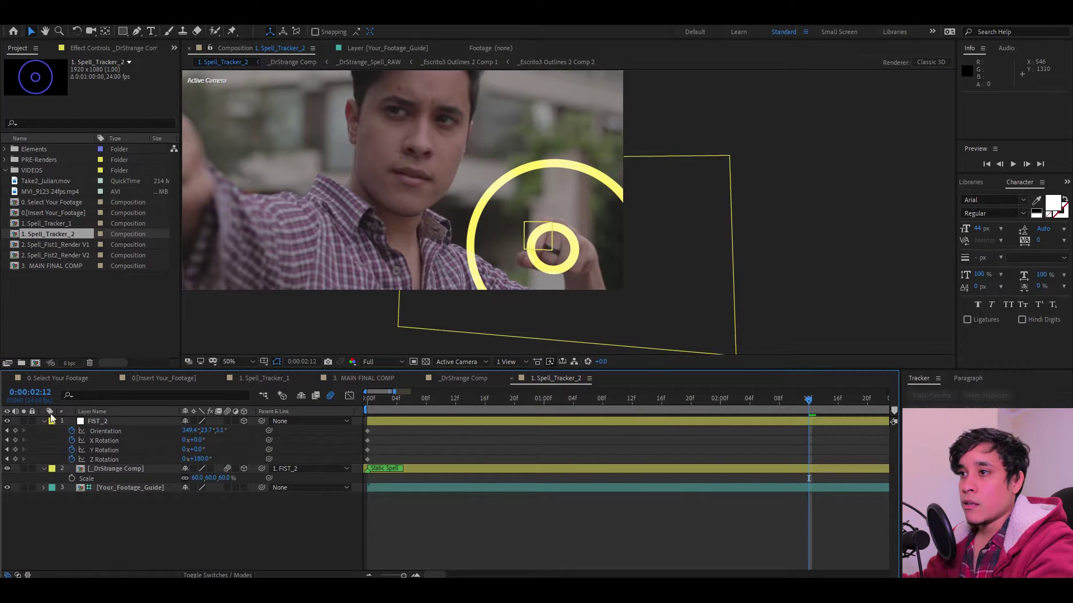
left_click(44, 421)
left_click(44, 431)
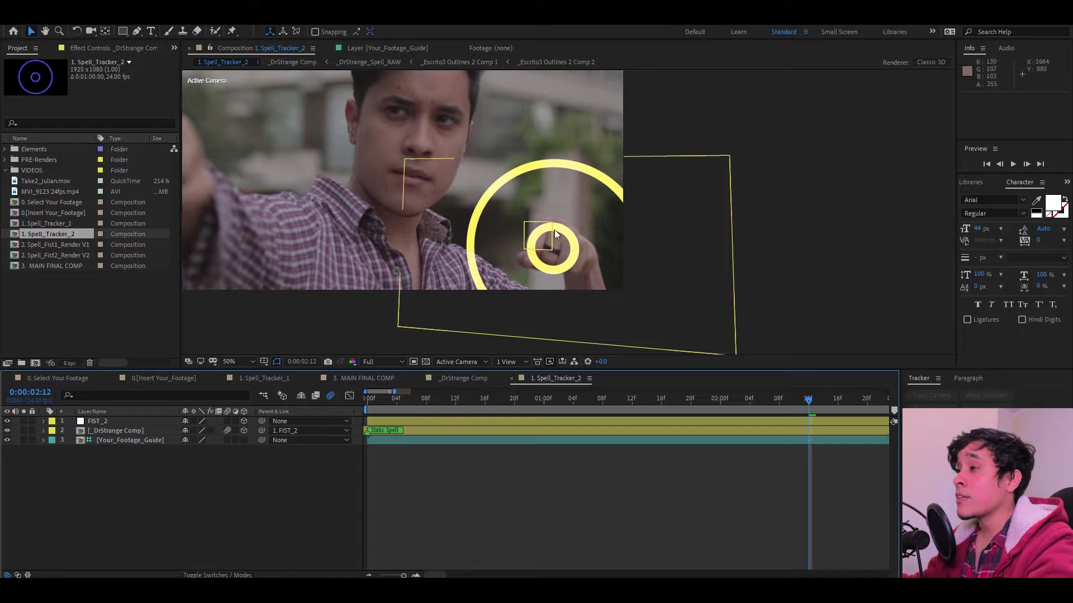
scroll(518, 206, "down", 2)
left_click_drag(518, 207, 567, 243)
left_click_drag(808, 398, 768, 385)
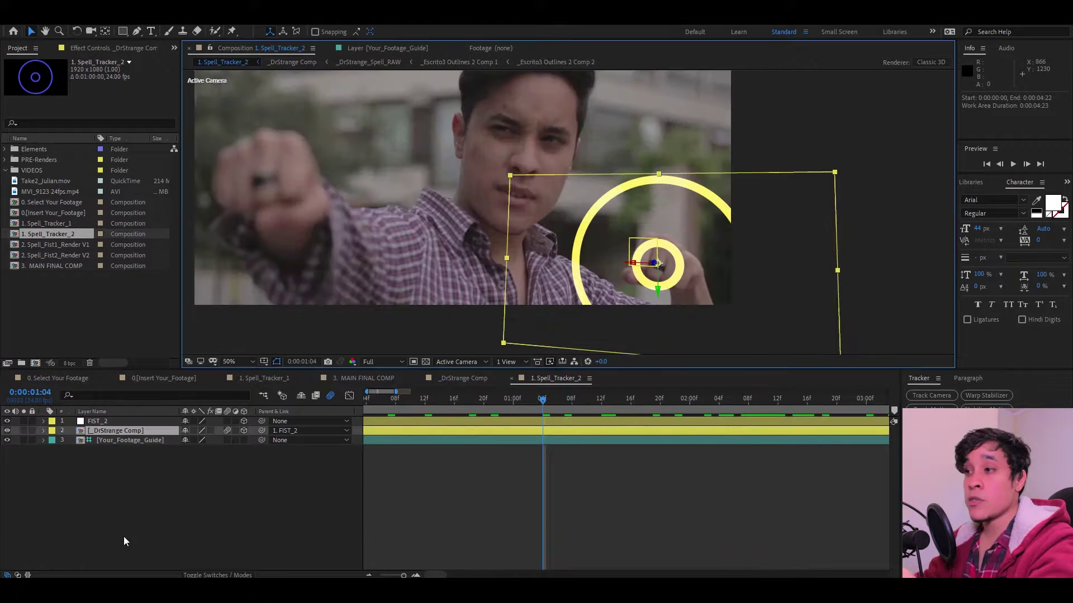
left_click(124, 537)
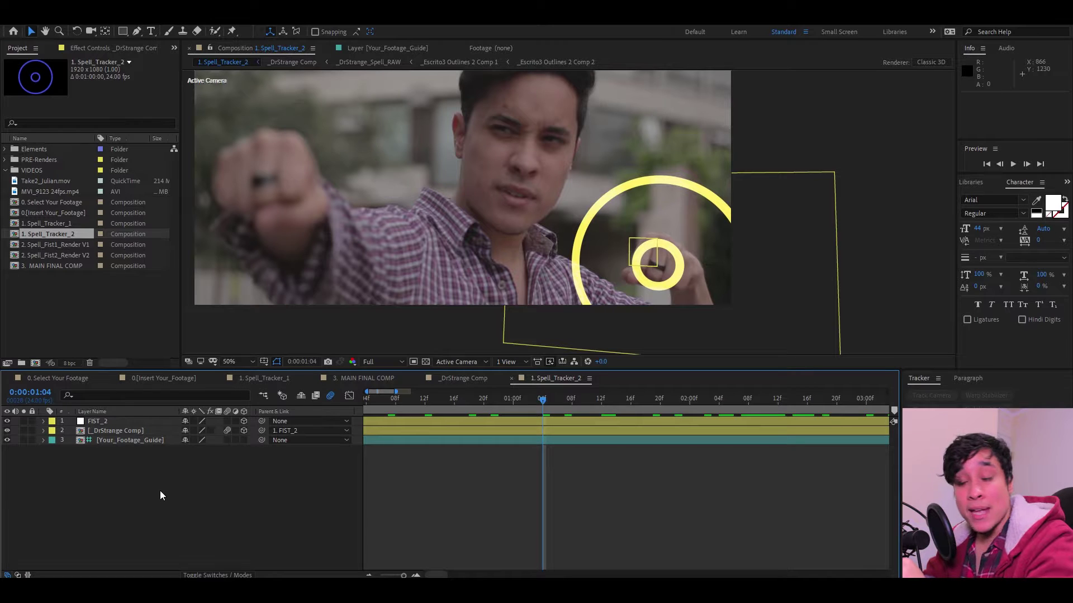
Step: Turn off Preview Mode in the Spell Controls FX of the SPELL CONTROLS layer inside _DrStrange Comp
double_click(125, 432)
left_click(128, 421)
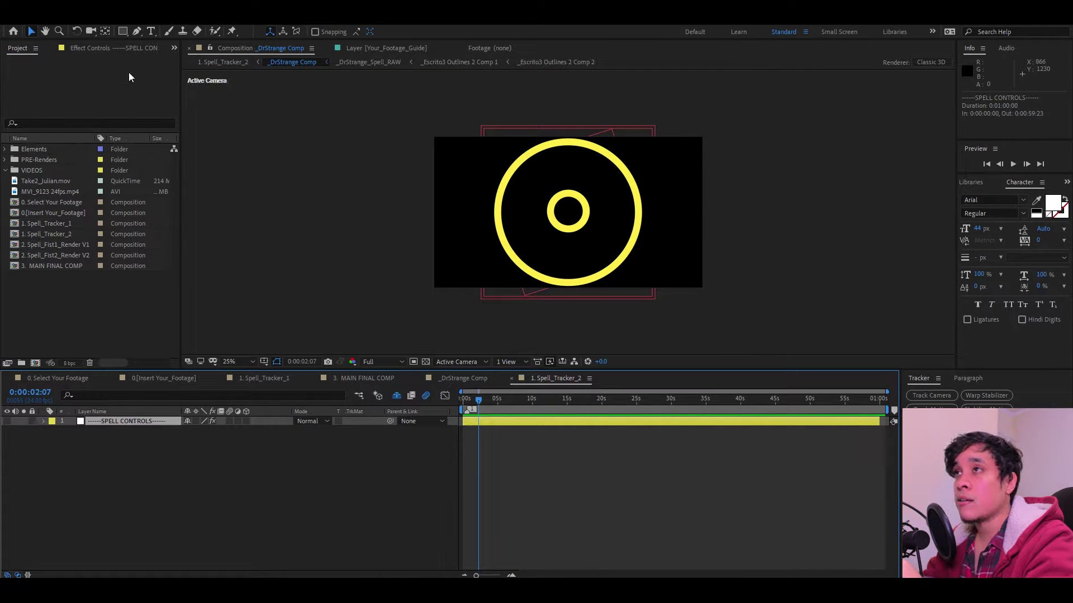
left_click(80, 47)
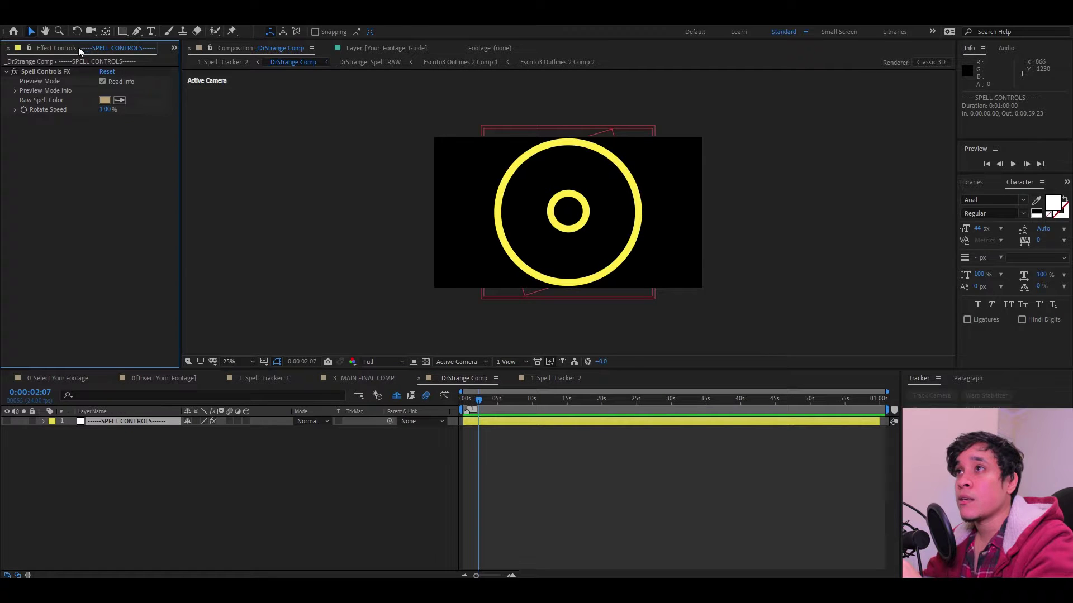
left_click(103, 81)
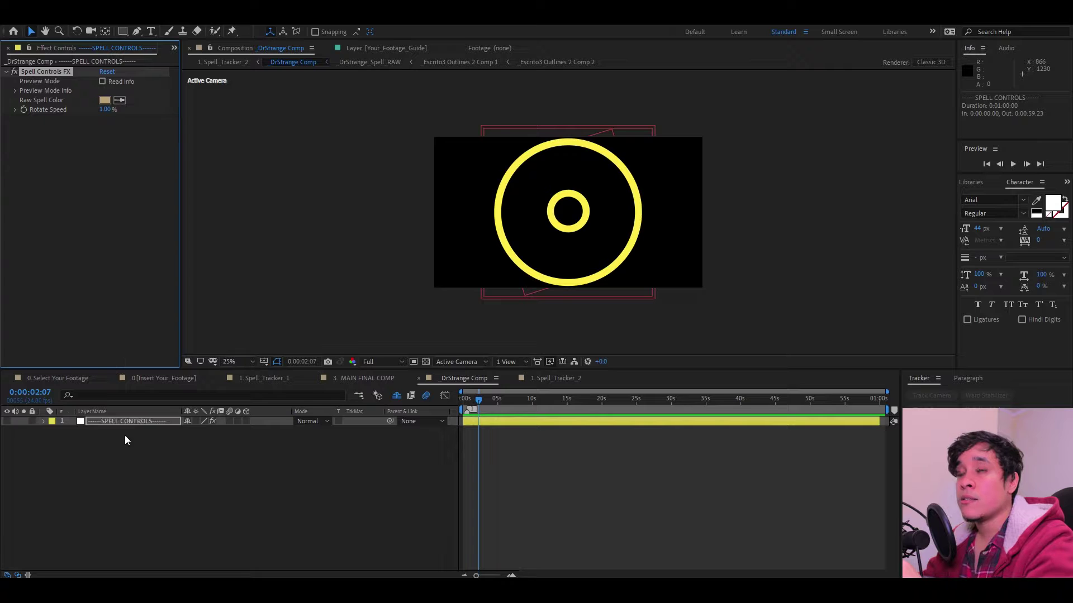
Step: Return to the 1. Spell_Tracker_2 composition and inspect the full spell artwork over the second fist
left_click(351, 472)
key("Tab")
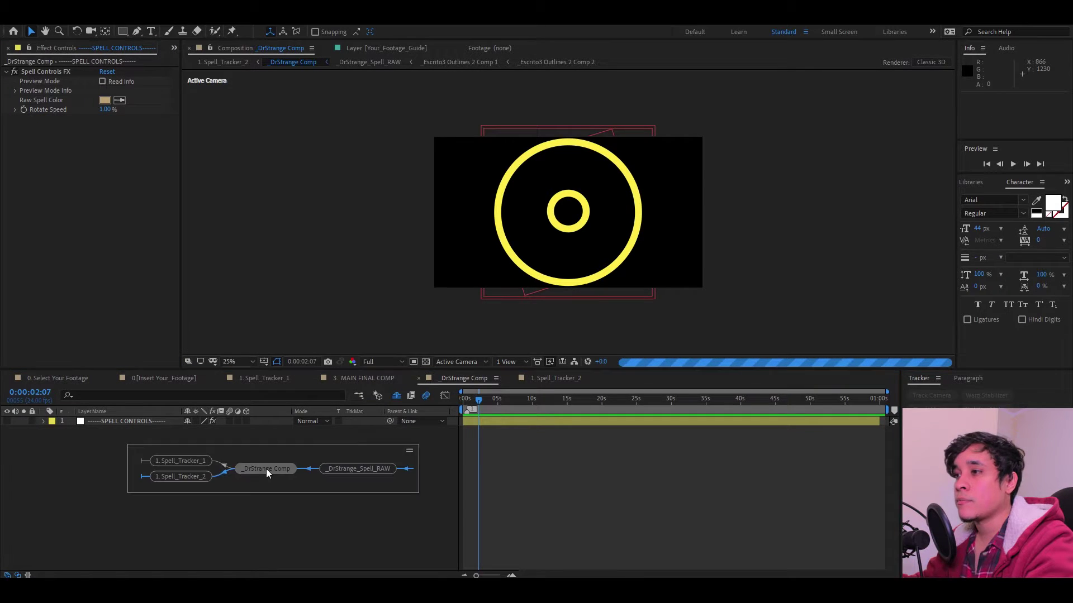
left_click(197, 481)
scroll(572, 288, "up", 2)
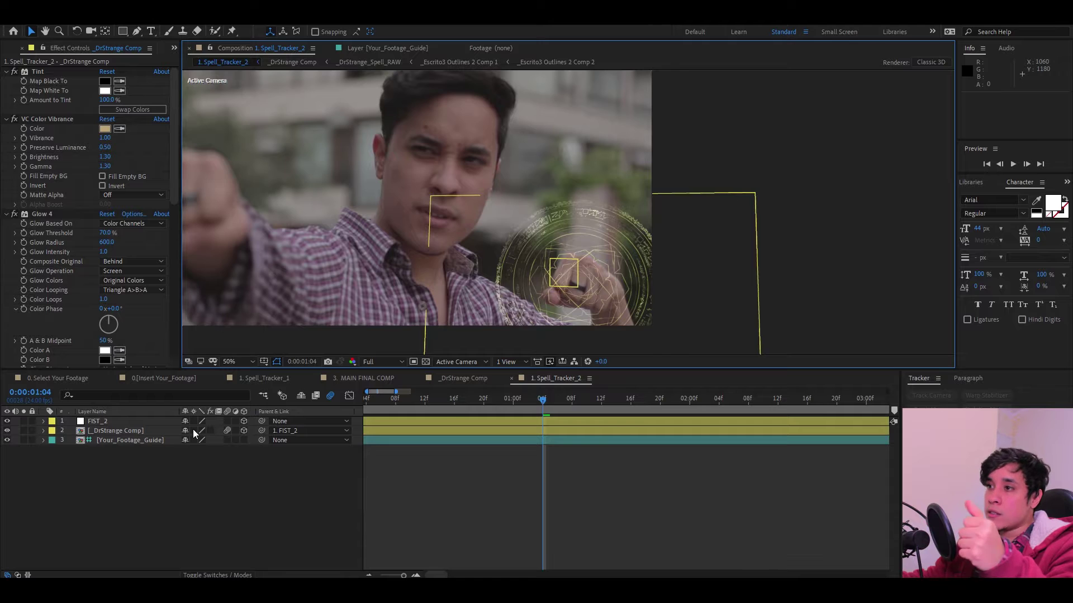
scroll(609, 307, "up", 2)
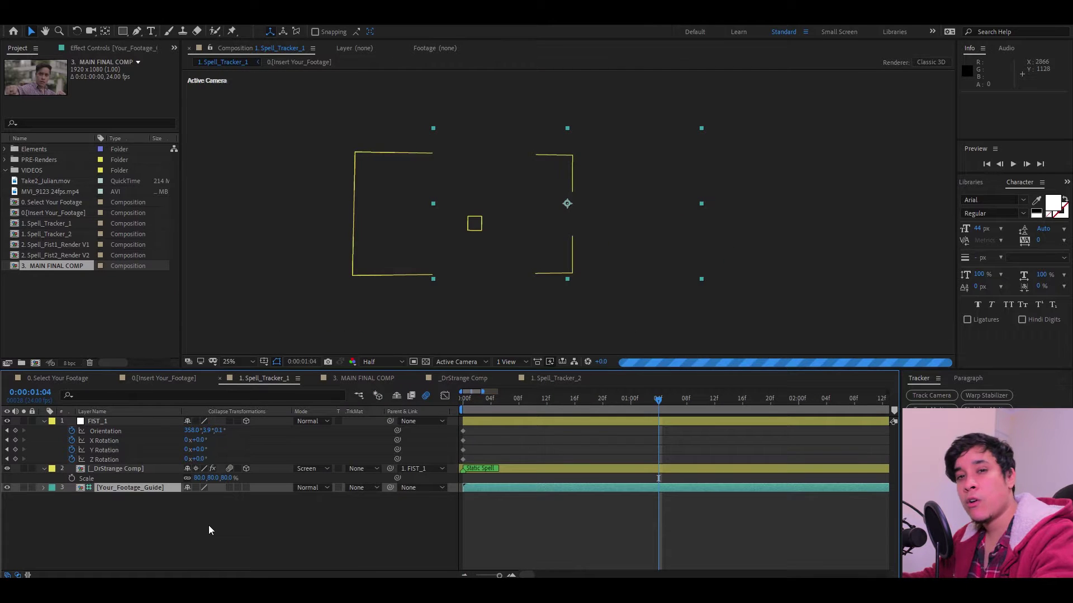
Step: Add the 1. Spell_Tracker_1 and 1. Spell_Tracker_2 compositions to the render queue
left_click(400, 521)
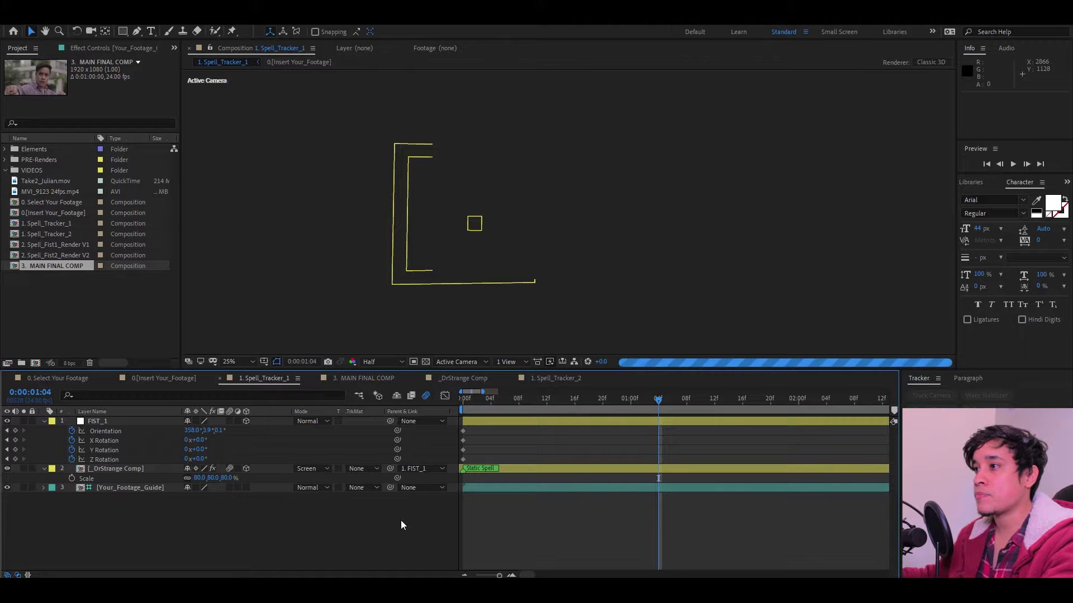
key("ctrl+m")
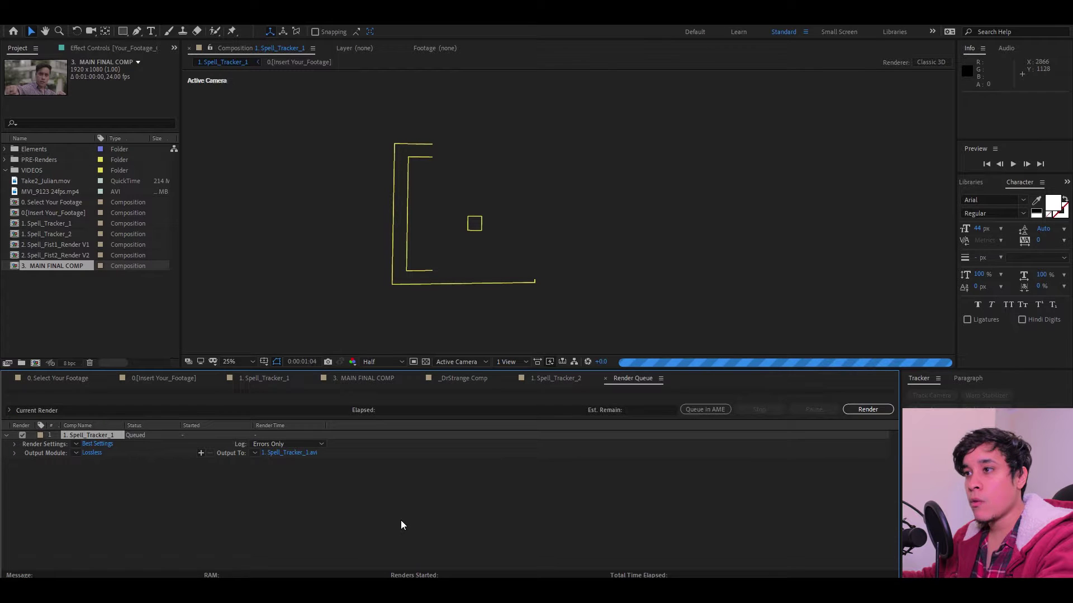
left_click(554, 383)
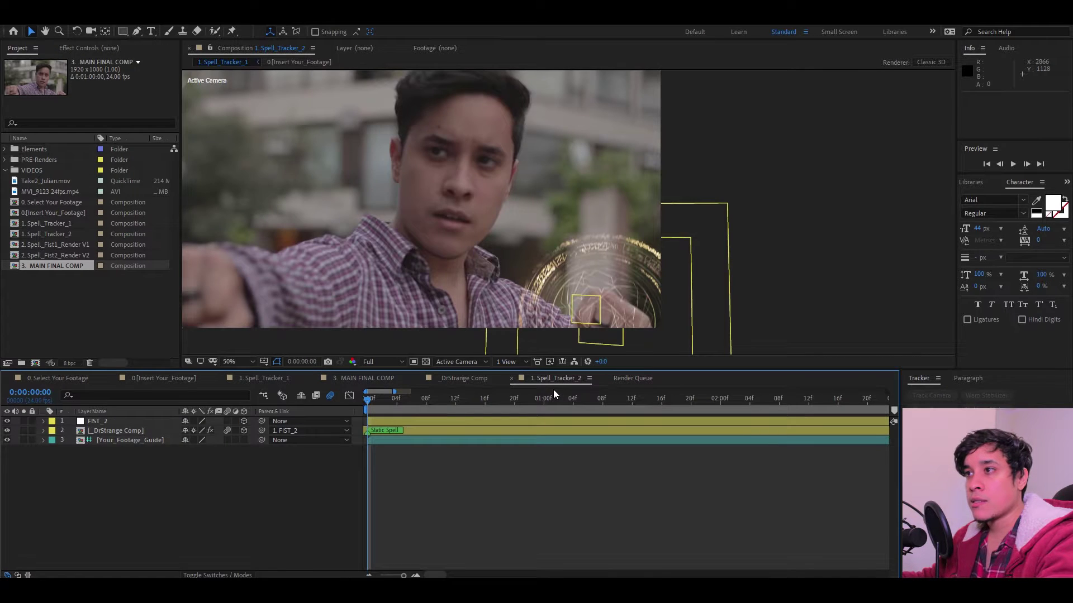
key("ctrl+m")
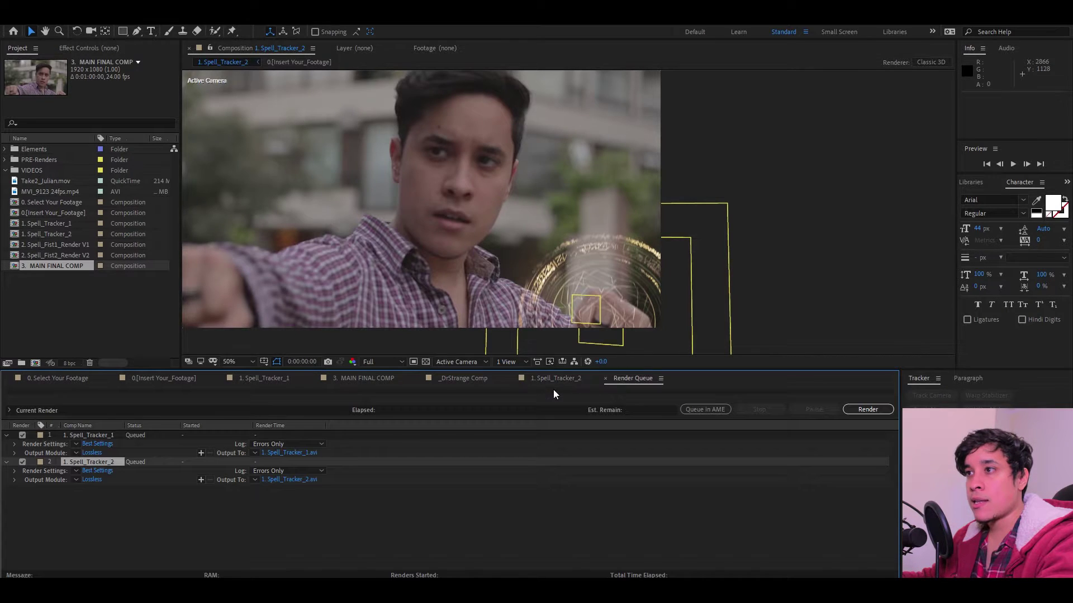
Step: Set the output module of both queued spell tracker renders to DNxHD 444 10bit
left_click(76, 453)
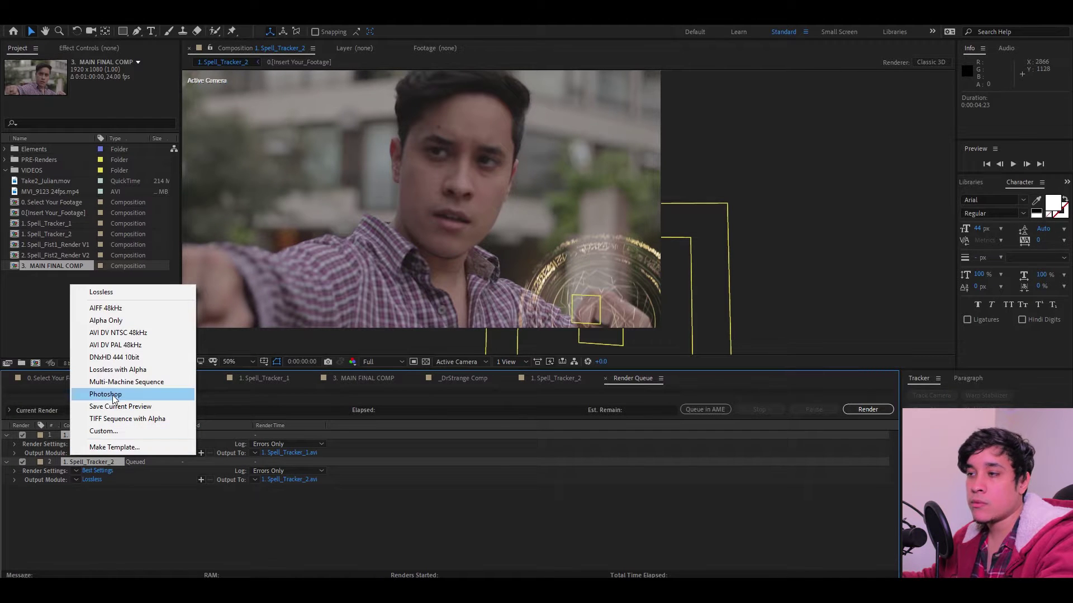
left_click(124, 358)
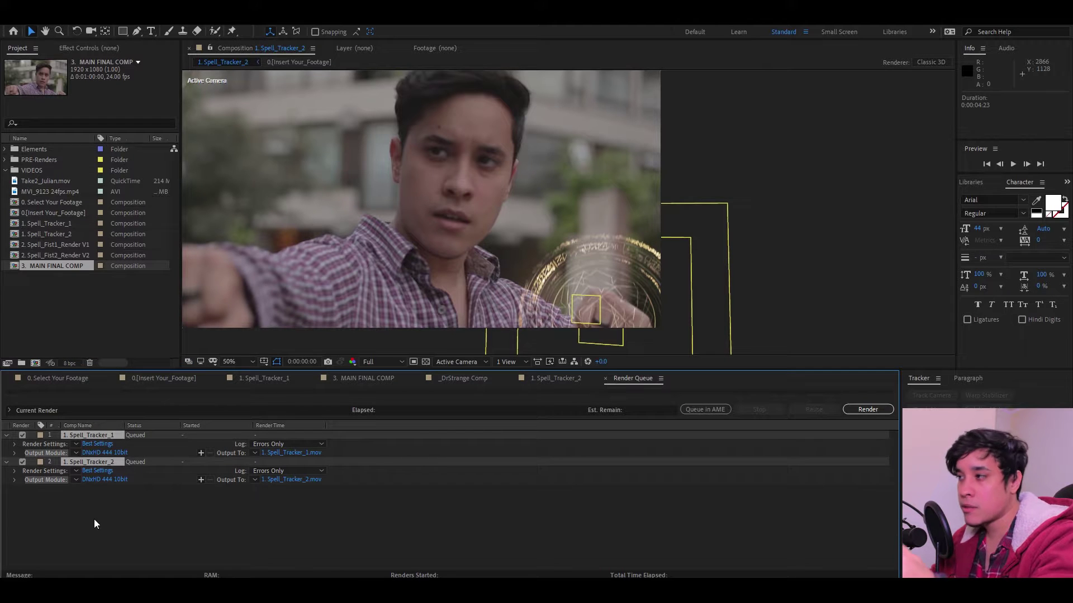
left_click(109, 519)
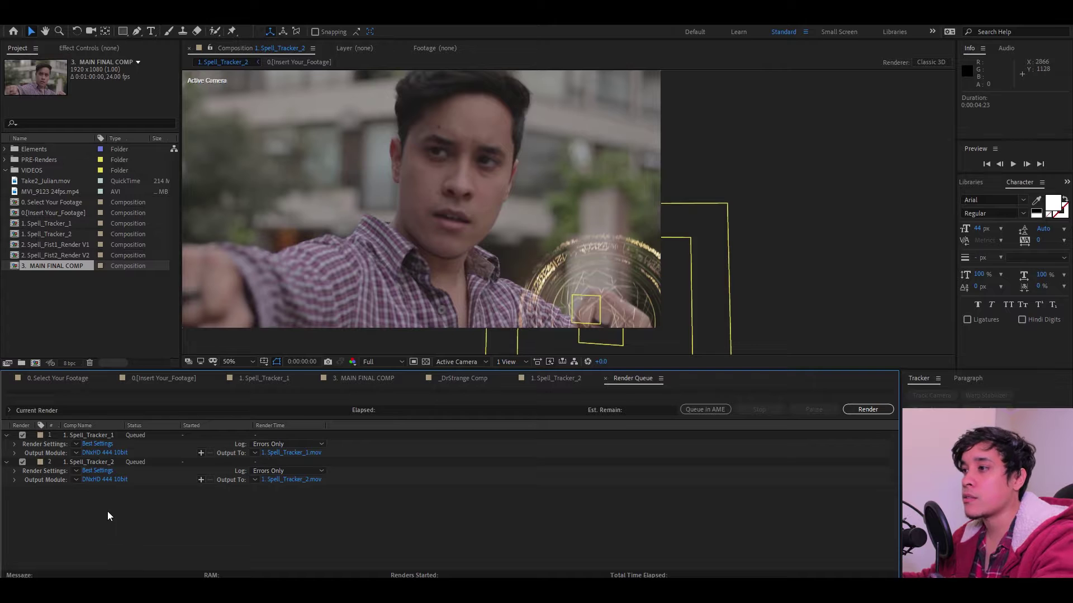
Step: Check the time range of the 1. Spell_Tracker_1 composition and return to the render queue
double_click(112, 434)
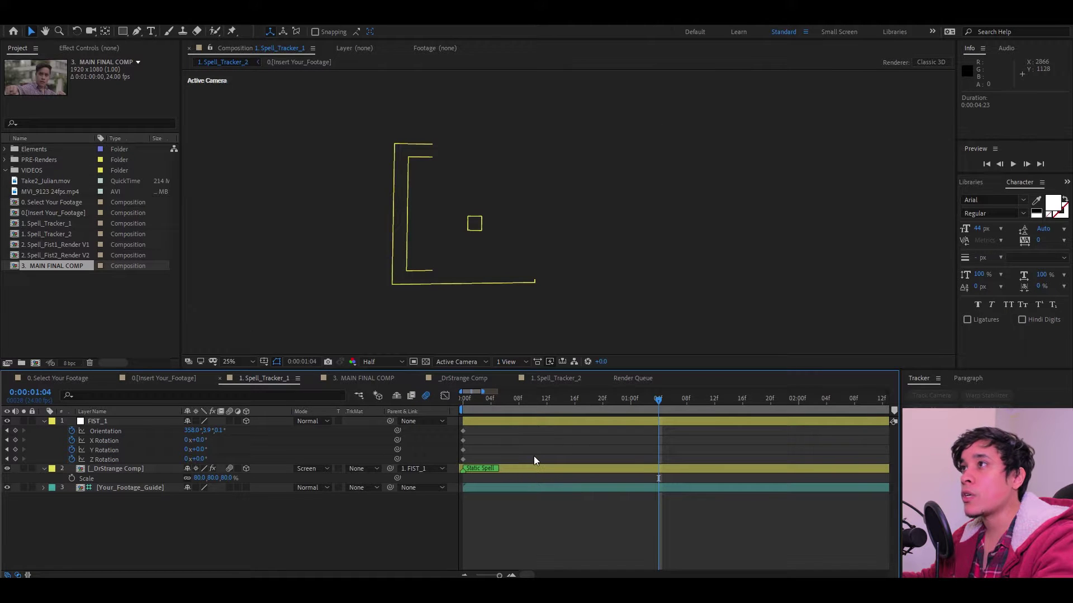
key("minus")
key("Tab")
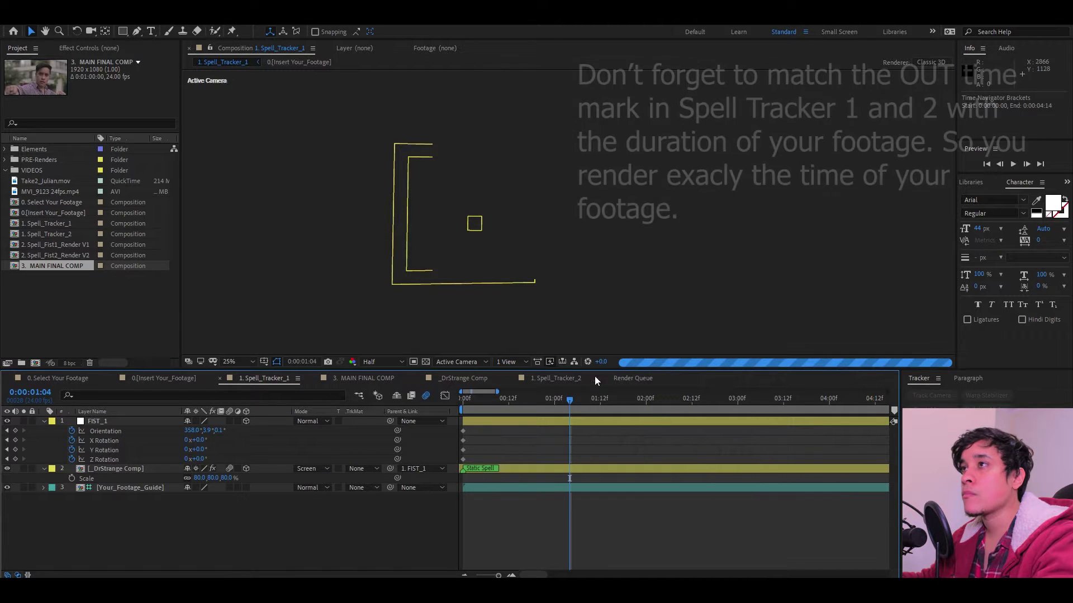
left_click(620, 380)
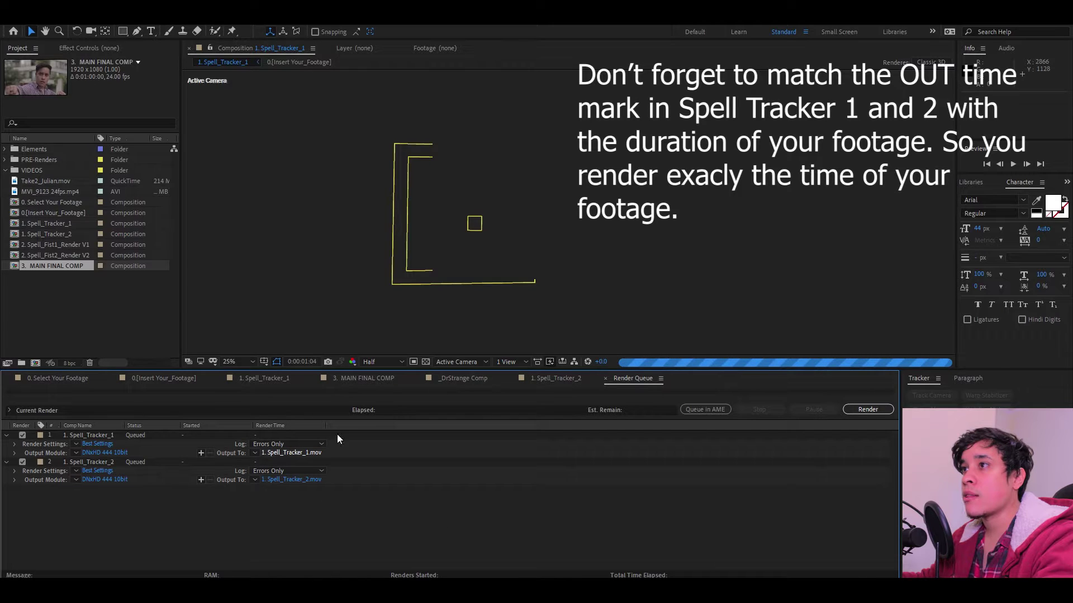
Step: Set the 1. Spell_Tracker_1.mov output to save in a new folder named Spell Renders inside Dr Strange\Tomas
left_click(313, 452)
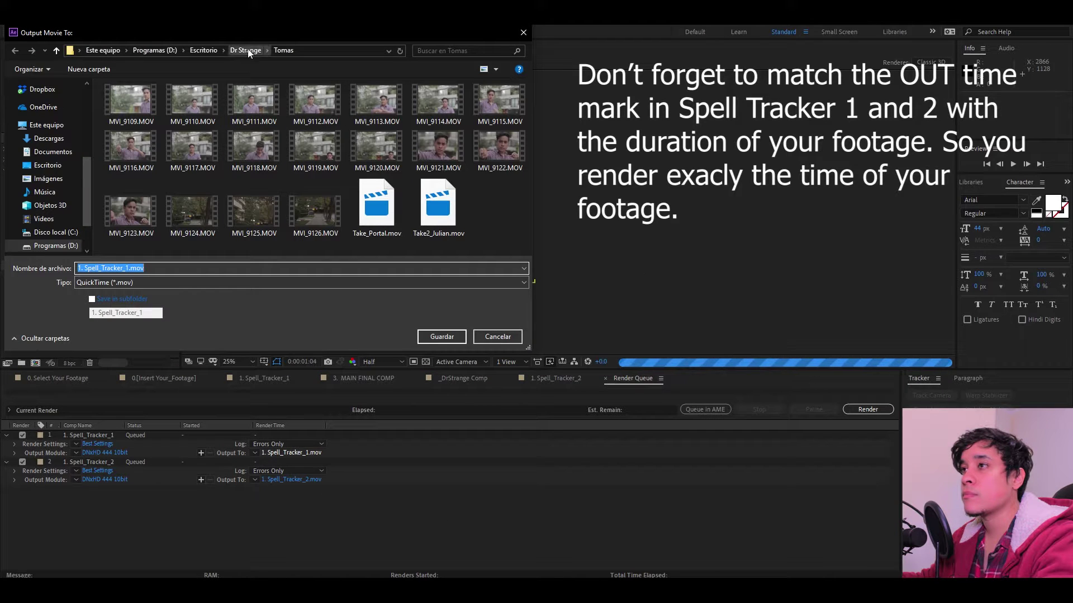
left_click(252, 50)
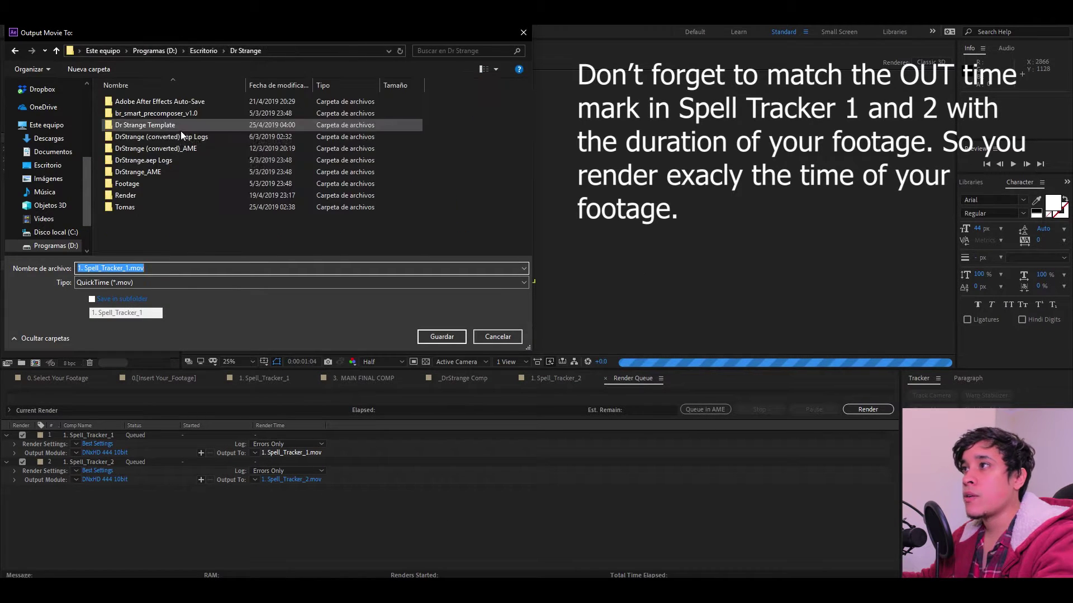
double_click(164, 206)
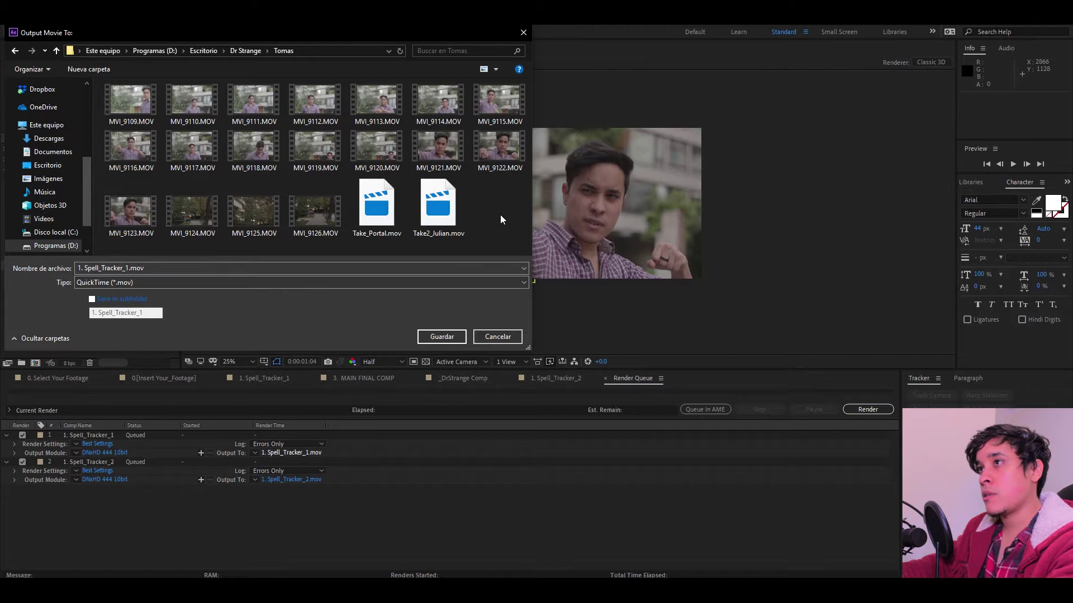
left_click(98, 67)
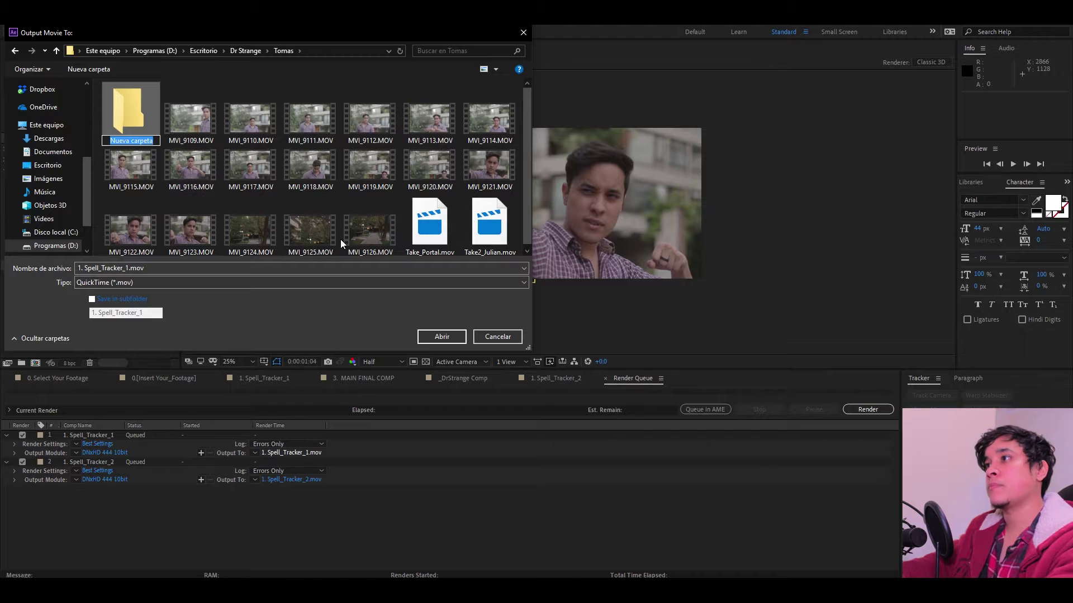
type("S")
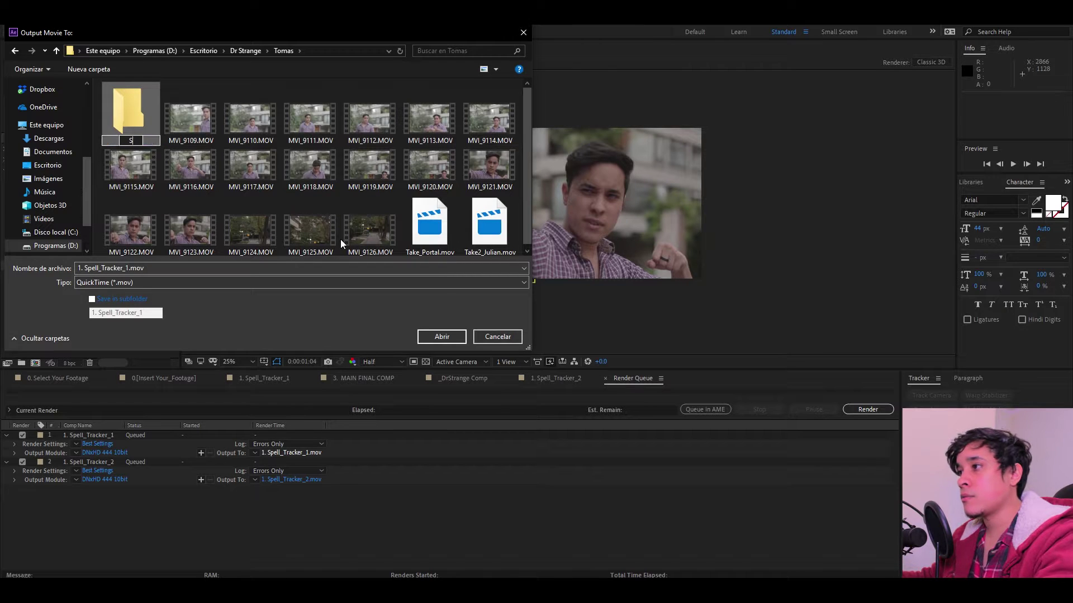
type("pell Renders")
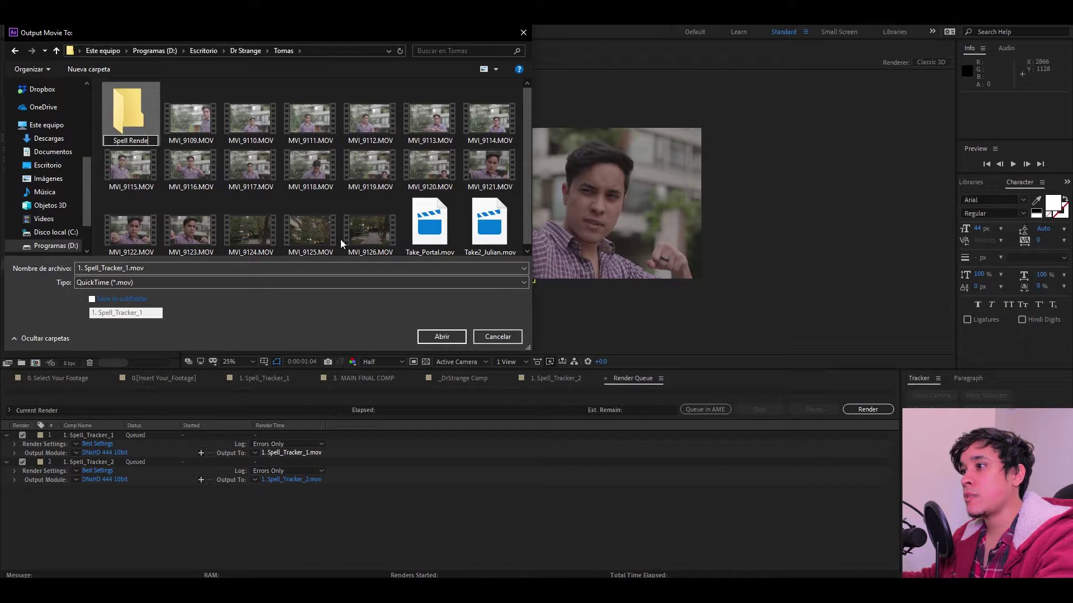
key("Return")
key("Return")
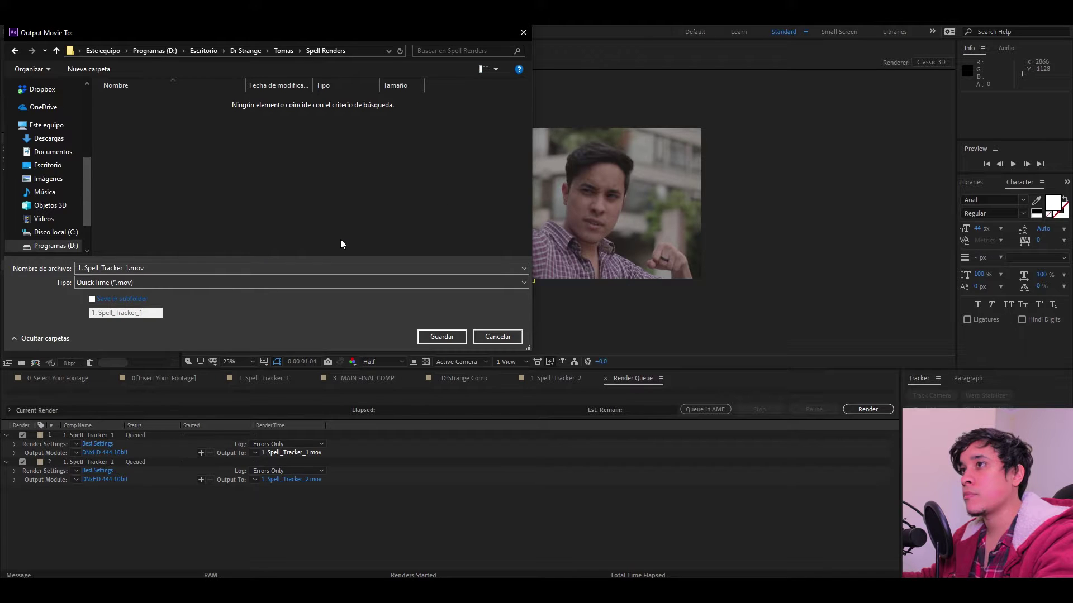
left_click(366, 49)
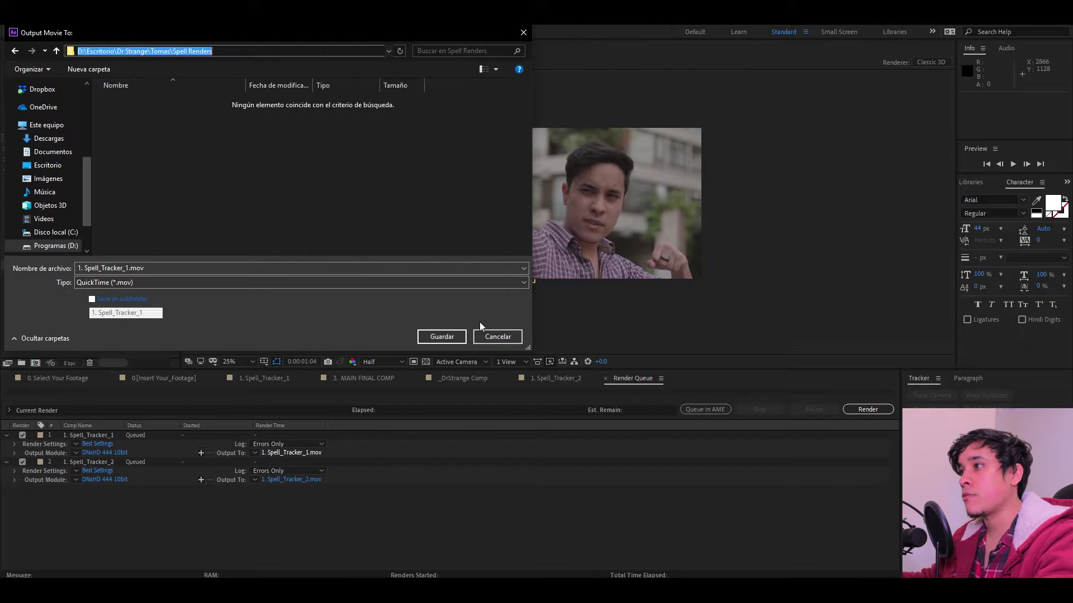
left_click(442, 336)
Step: Set the 1. Spell_Tracker_2.mov output to save in the Spell Renders folder and render both queued compositions
left_click(287, 480)
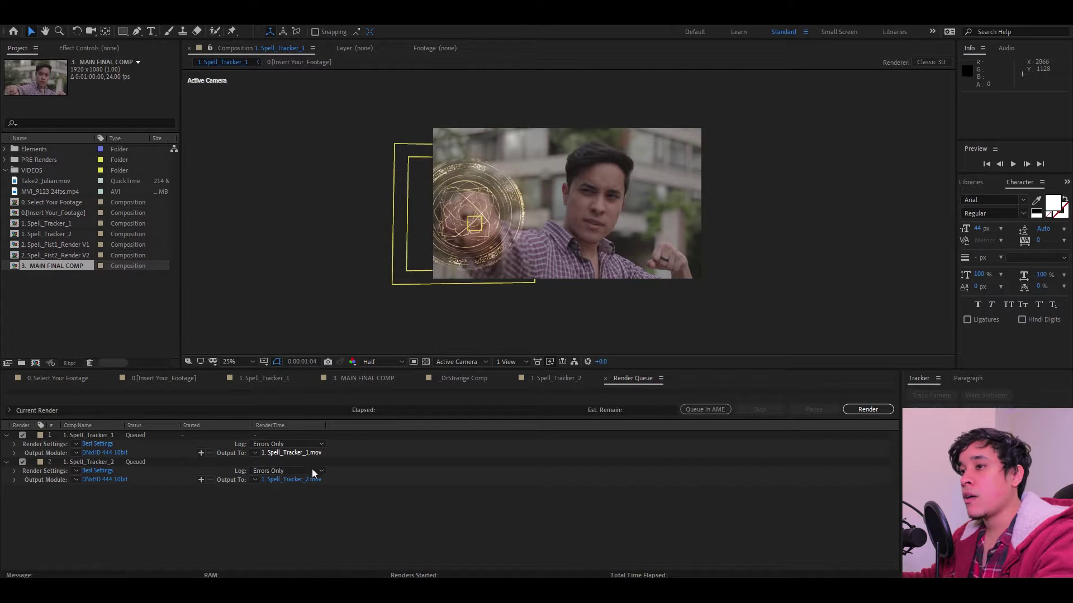
double_click(134, 128)
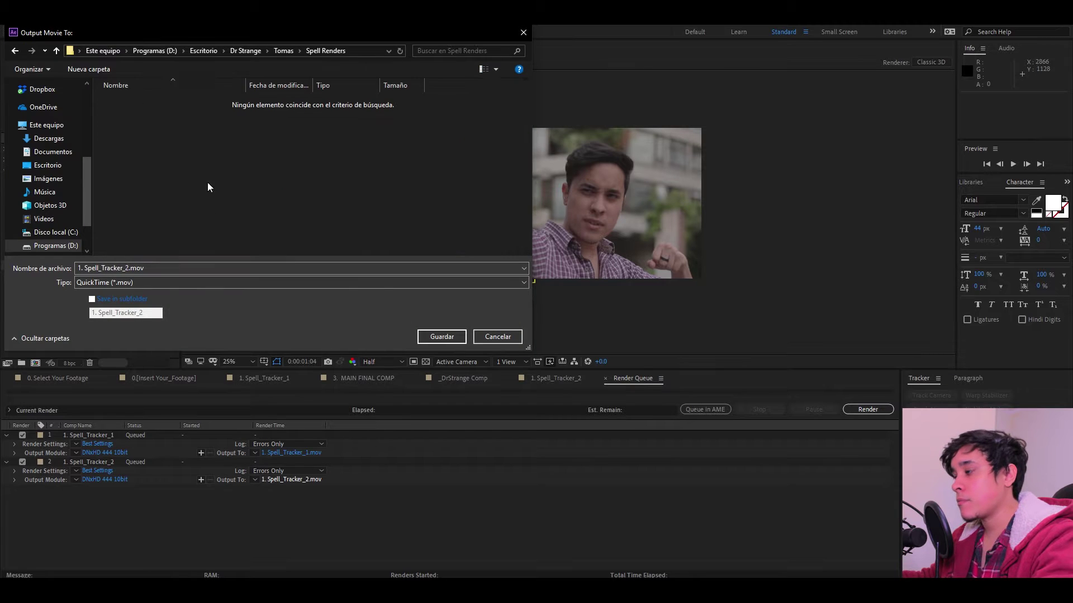
left_click(461, 337)
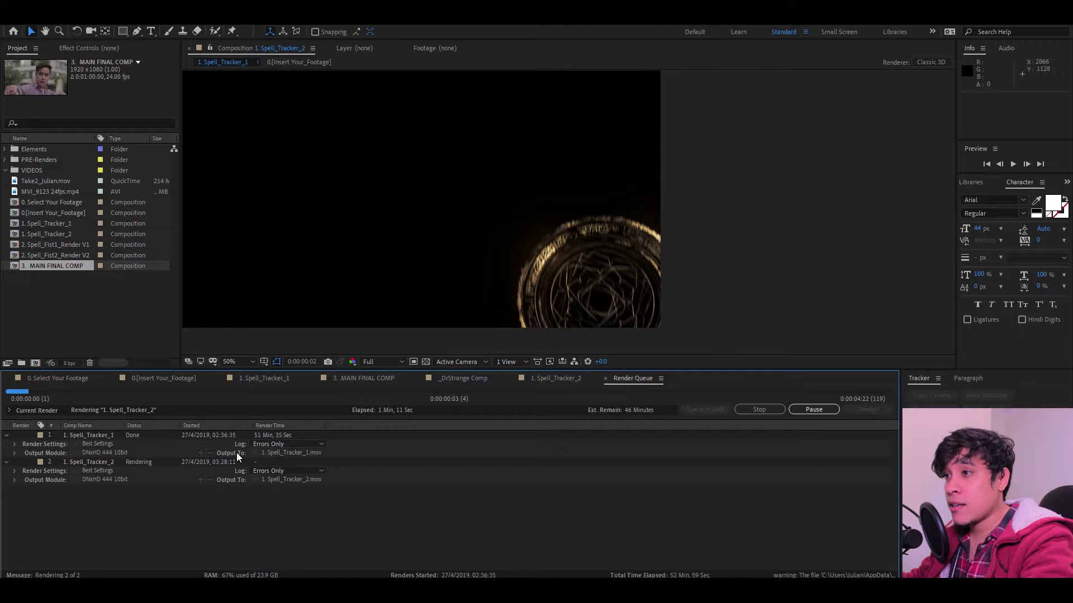
left_click(92, 437)
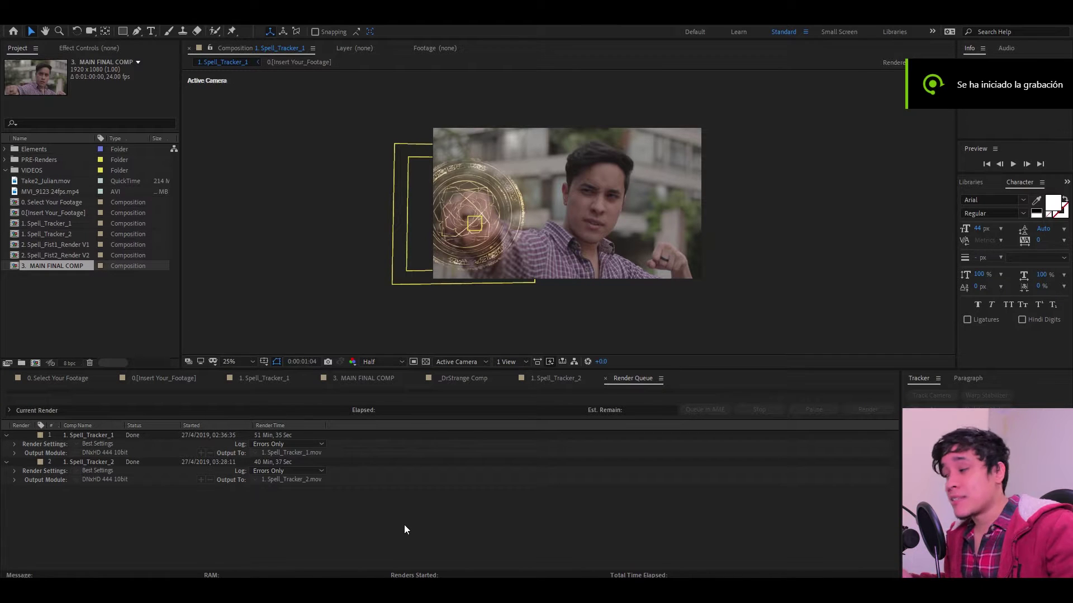
left_click(313, 514)
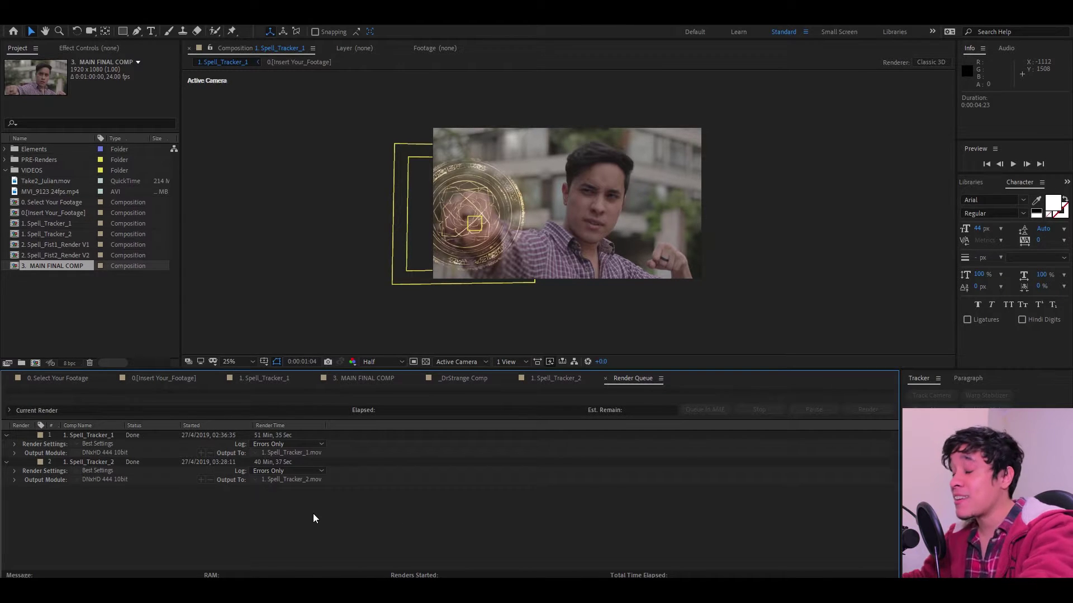
Step: Import 1. Spell_Tracker_1.mov and 1. Spell_Tracker_2.mov from the Spell Renders folder into the project's PRE-Renders folder
left_click(73, 298)
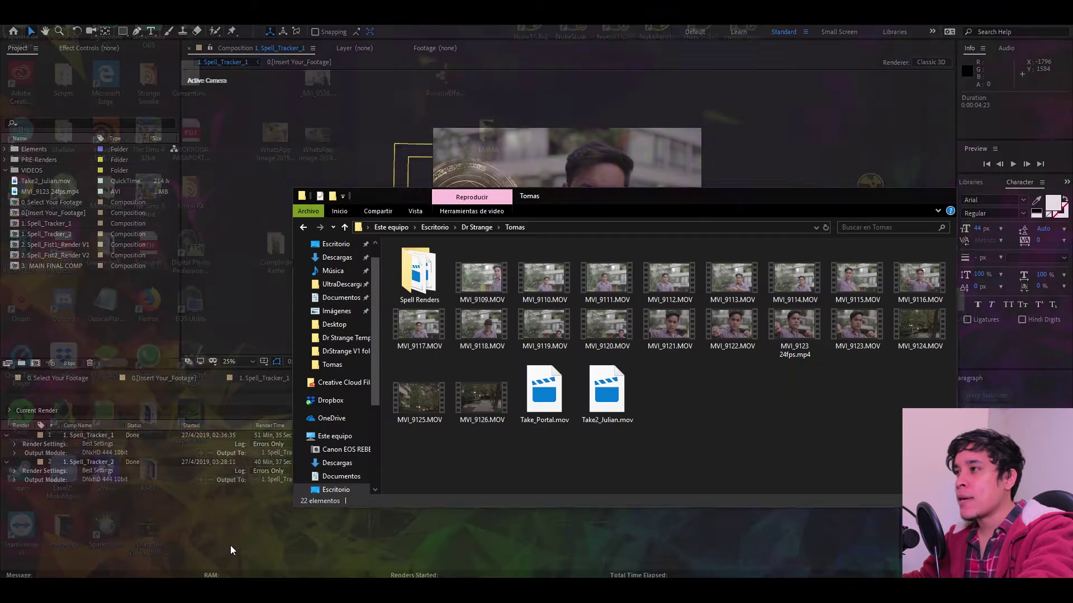
left_click(230, 545)
double_click(414, 267)
left_click_drag(570, 379, 427, 246)
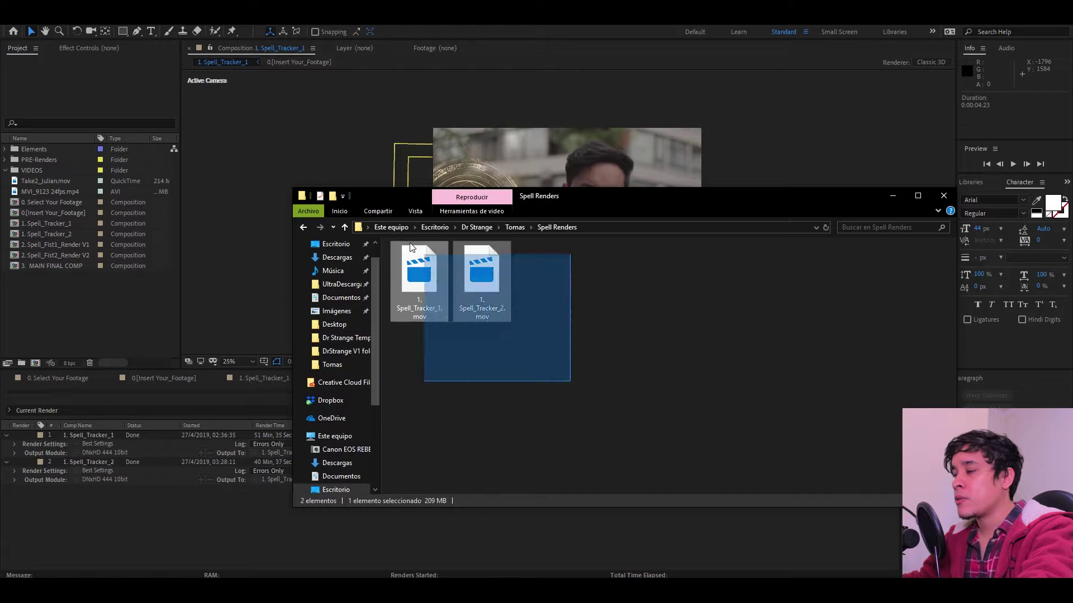
left_click_drag(438, 287, 42, 160)
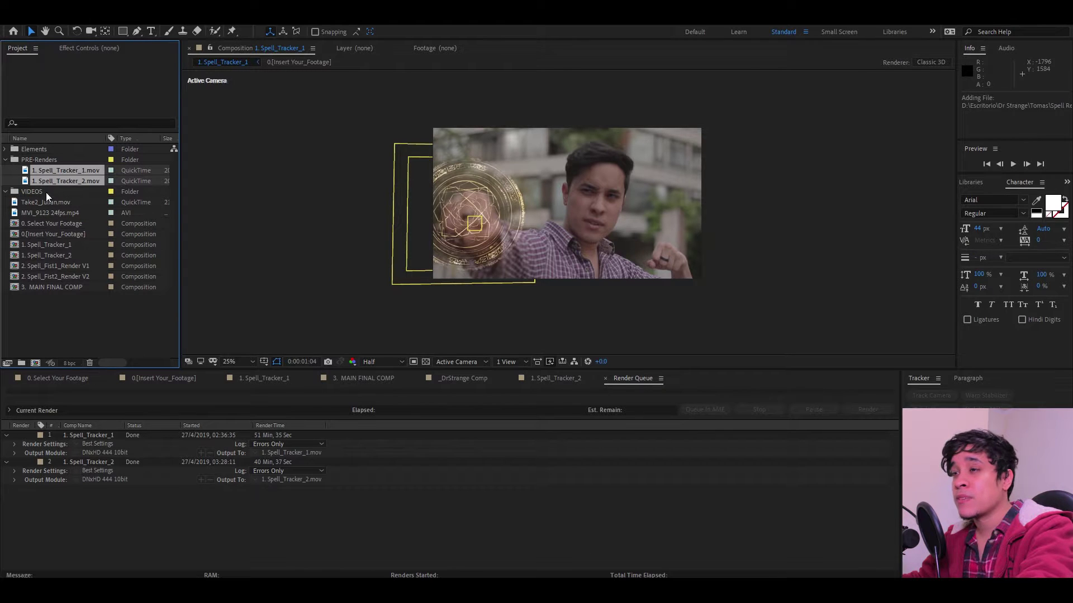
left_click(76, 309)
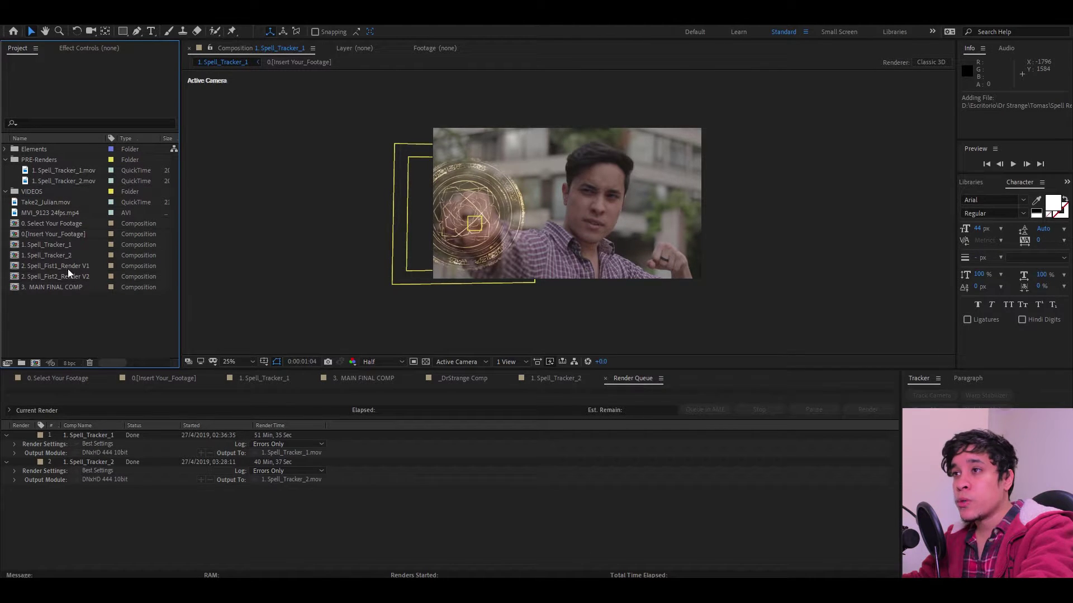
Step: Add 1. Spell_Tracker_1.mov to the 2. Spell_Fist1_Render V1 composition and 1. Spell_Tracker_2.mov to 2. Spell_Fist2_Render V2
left_click_drag(75, 169, 89, 265)
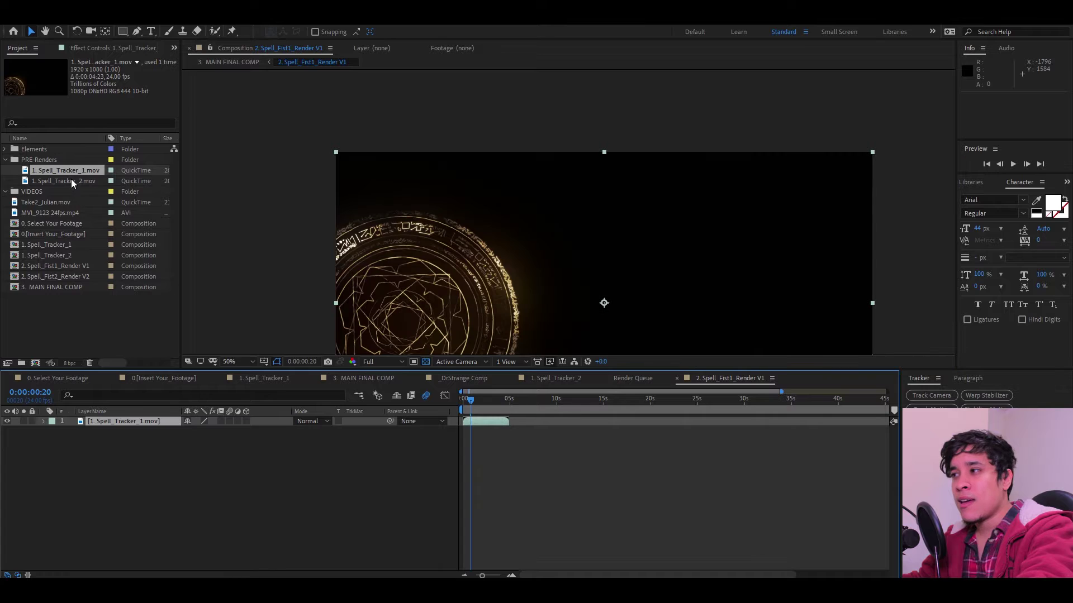
left_click_drag(70, 179, 75, 274)
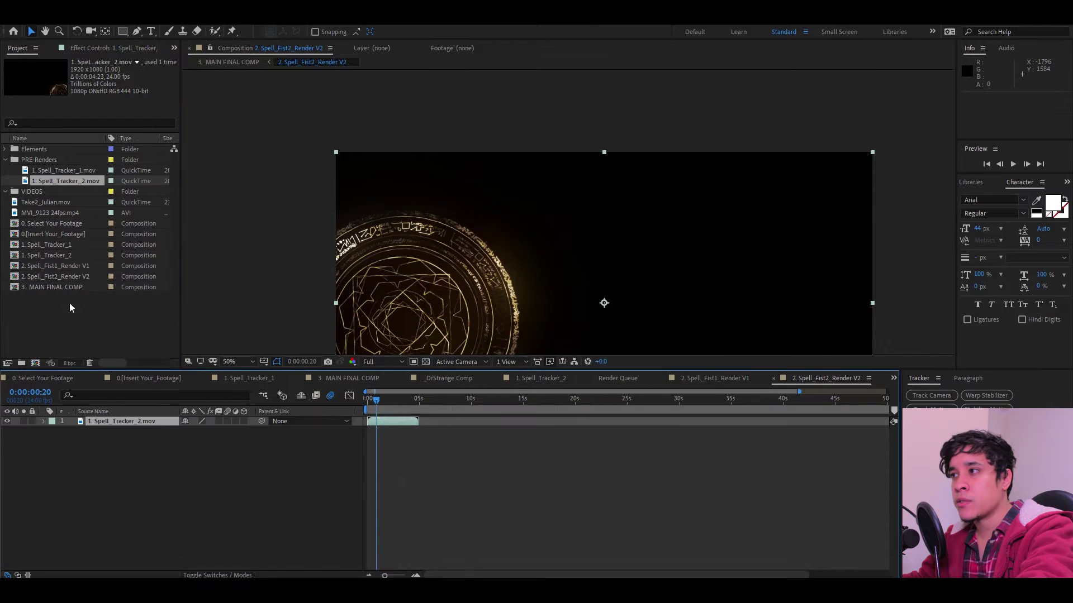
Step: Examine the rendered spells at around 3 seconds in the 2. Spell_Fist2_Render V2 and 2. Spell_Fist1_Render V1 compositions
left_click_drag(387, 397, 405, 400)
scroll(846, 300, "up", 4)
left_click_drag(846, 296, 541, 244)
scroll(644, 229, "down", 2)
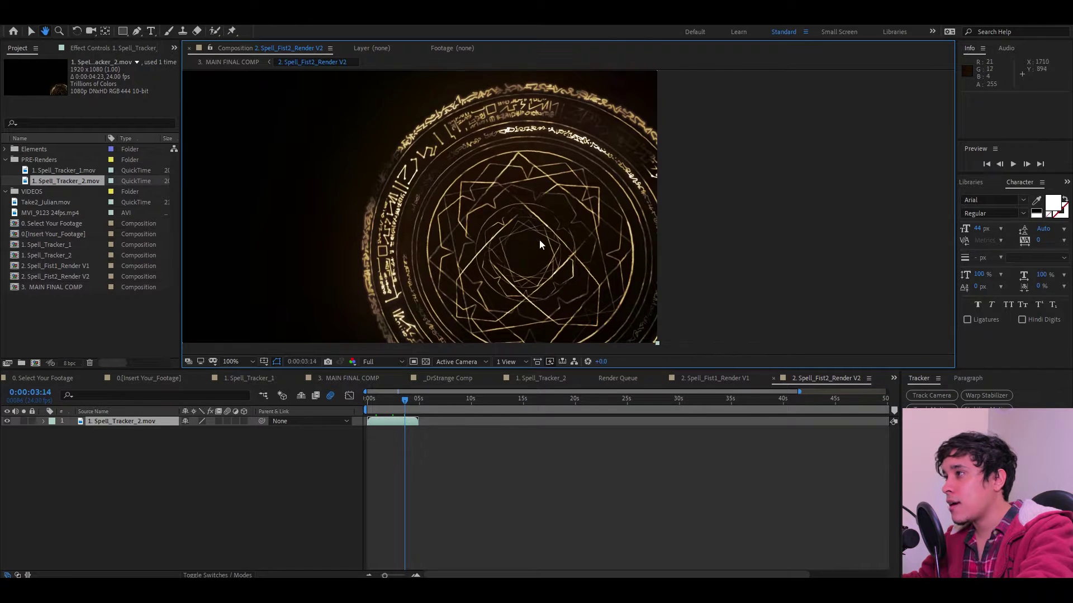
key("v")
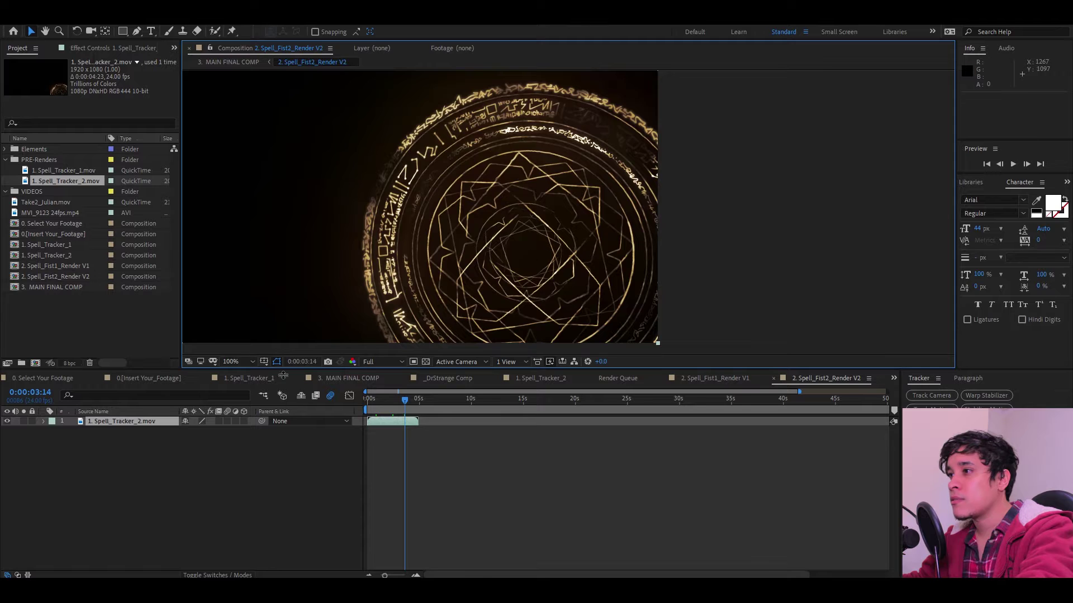
key("shift+comma")
left_click_drag(470, 397, 491, 396)
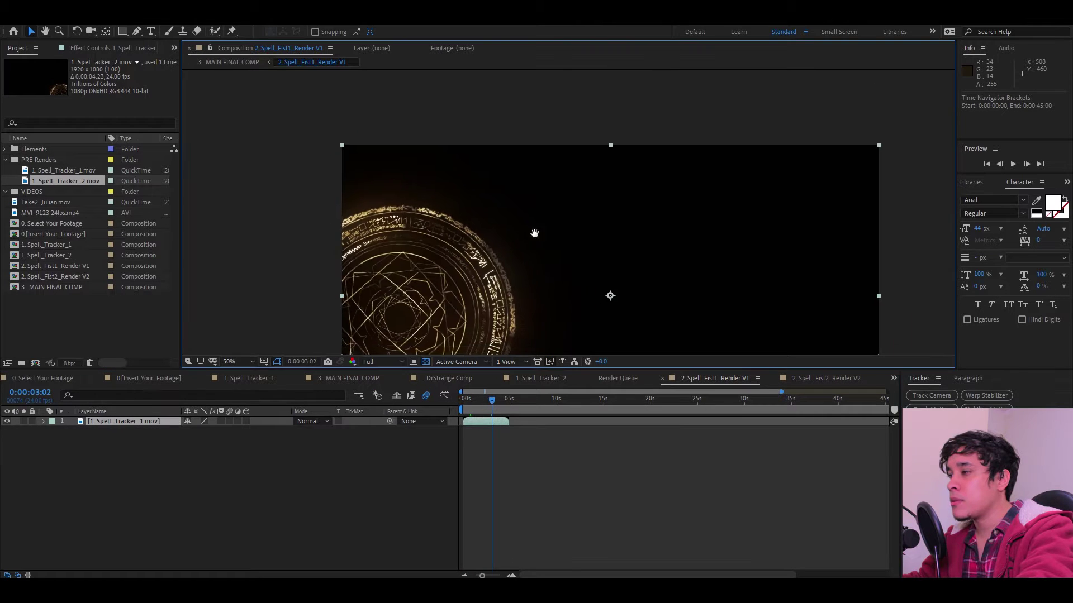
left_click_drag(535, 234, 563, 202)
scroll(538, 262, "up", 1)
scroll(538, 262, "down", 1)
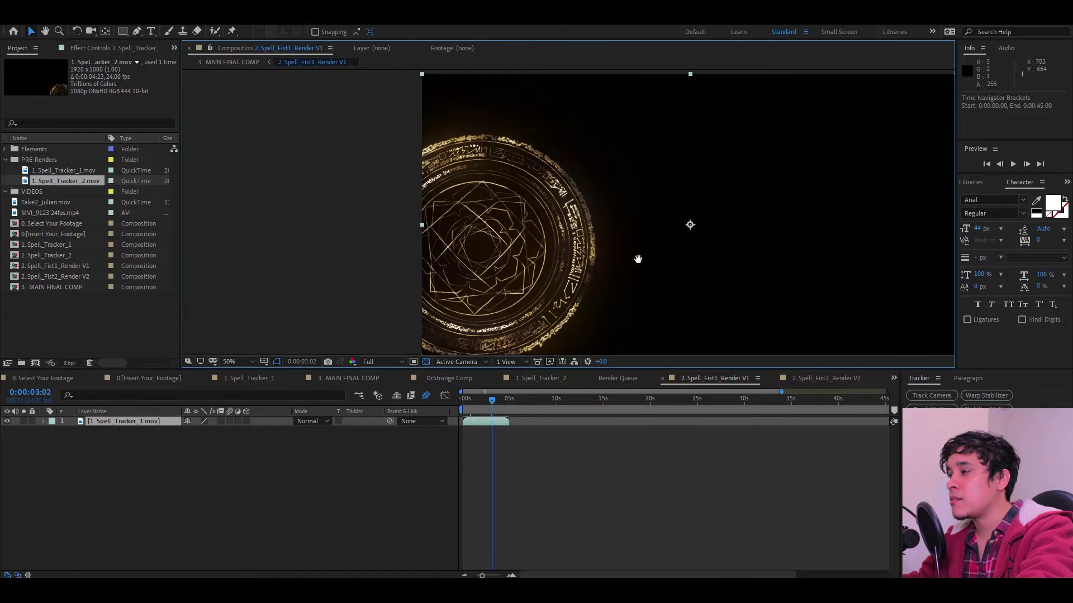
left_click_drag(637, 259, 585, 255)
left_click(258, 454)
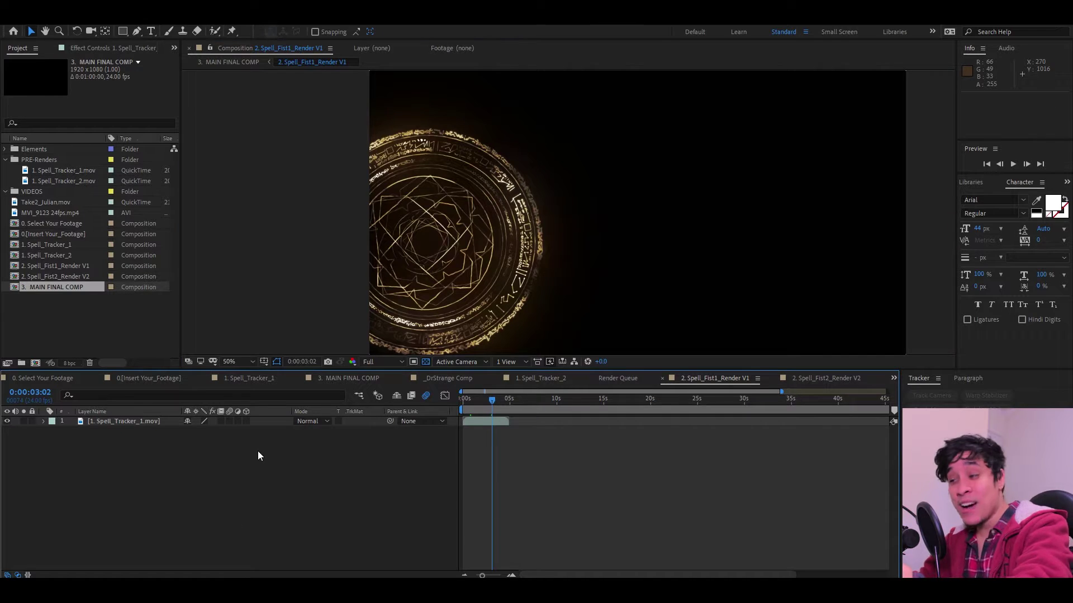
Step: Open the 3. MAIN FINAL COMP composition and examine both composited spells up close at 0:00:01:13
double_click(70, 286)
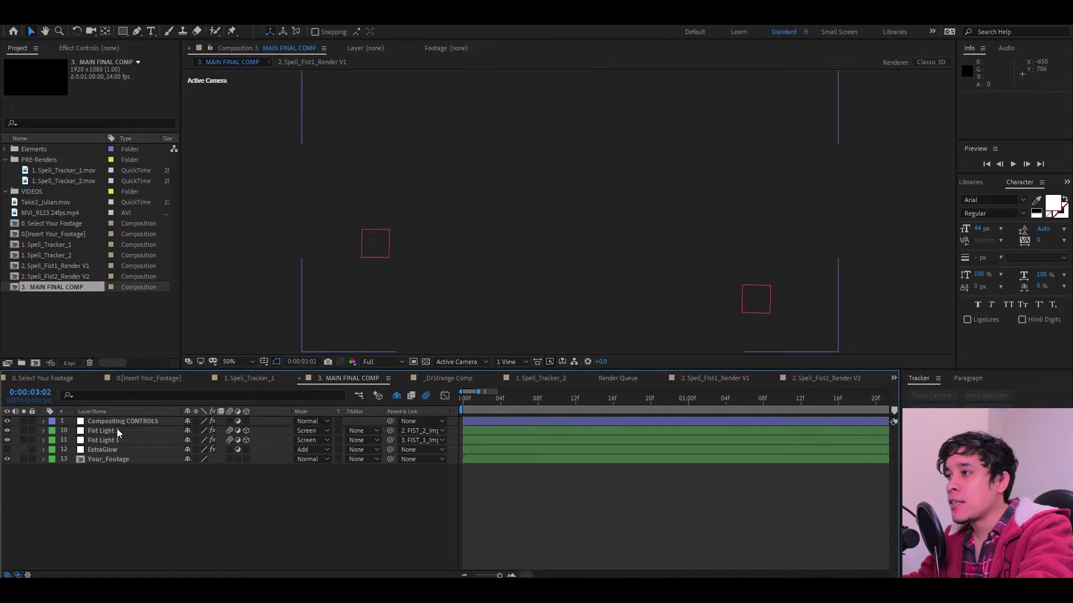
left_click(467, 400)
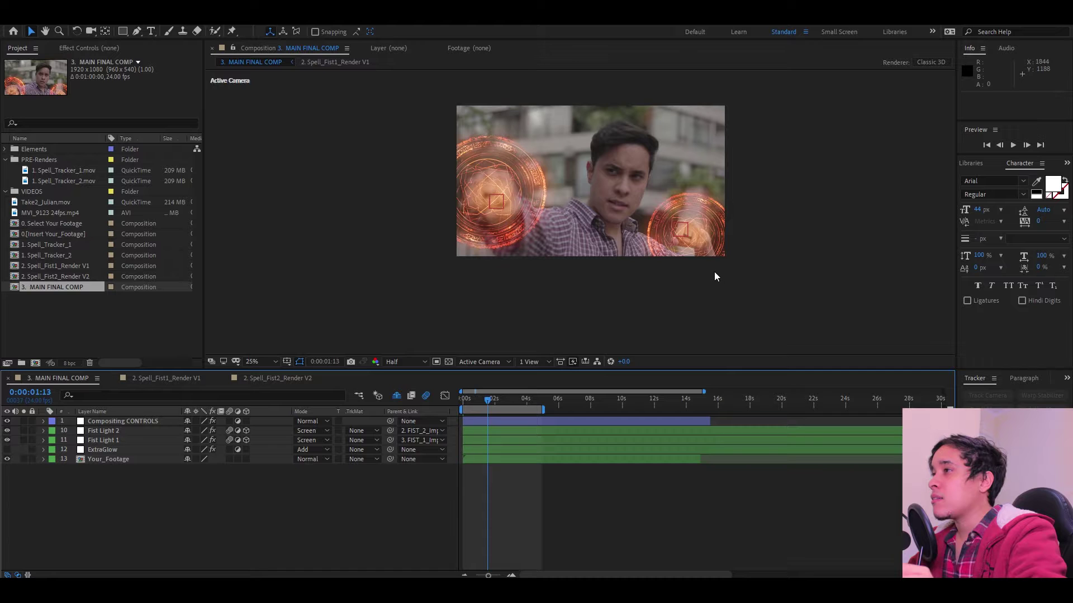
scroll(672, 226, "up", 1)
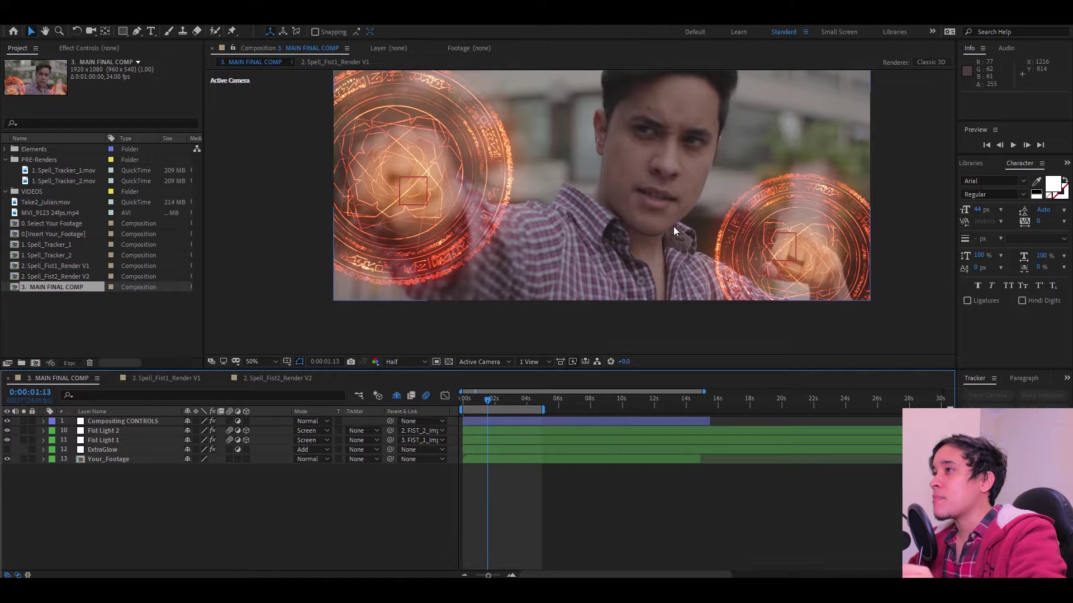
scroll(572, 219, "down", 1)
scroll(564, 229, "up", 1)
scroll(555, 242, "down", 1)
scroll(628, 219, "up", 1)
scroll(625, 220, "down", 1)
scroll(625, 220, "up", 1)
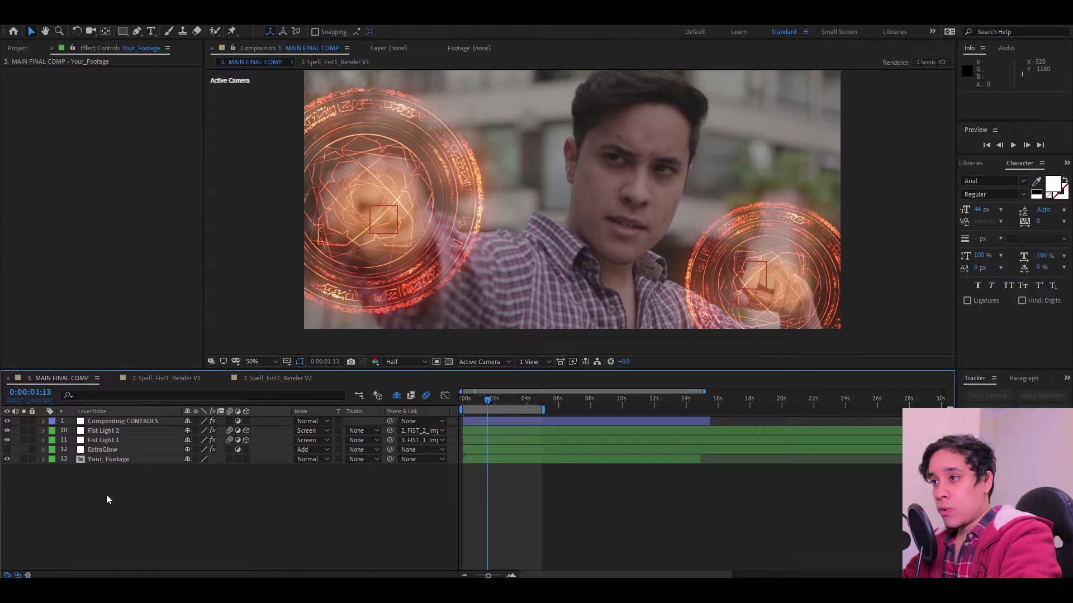
Step: Turn off Intro Sparks Active on the Compositing CONTROLS layer and move the current time to 0:00:02:08
left_click(125, 419)
left_click(48, 82)
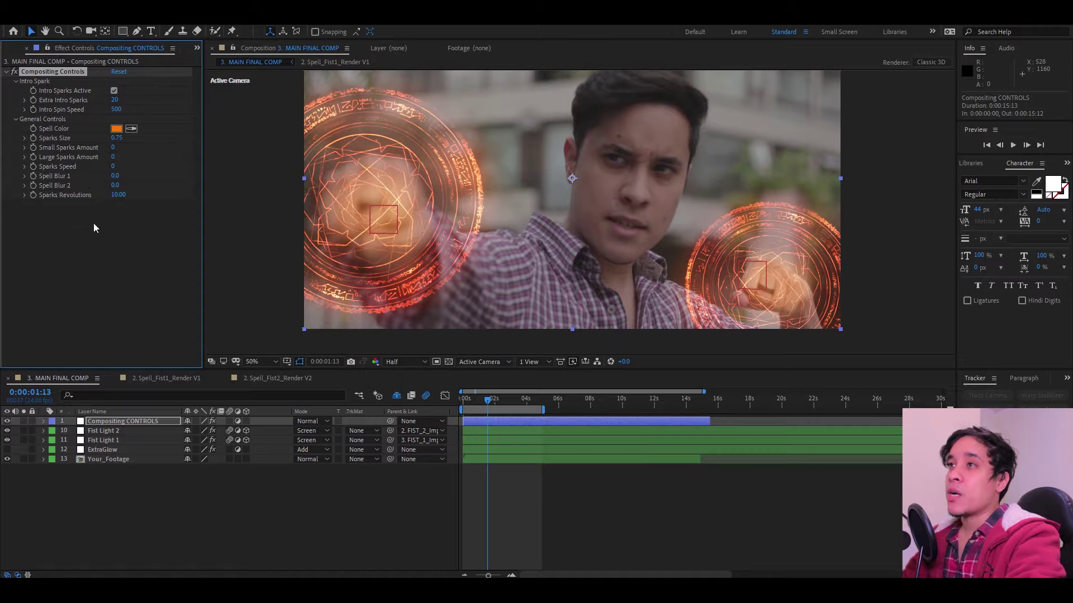
left_click(113, 276)
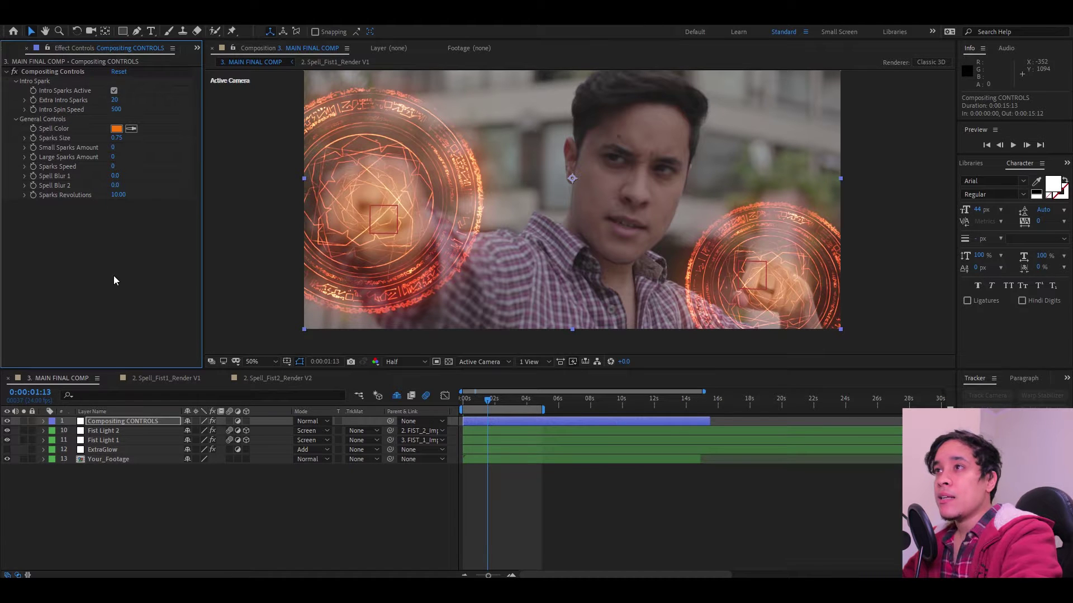
left_click(115, 90)
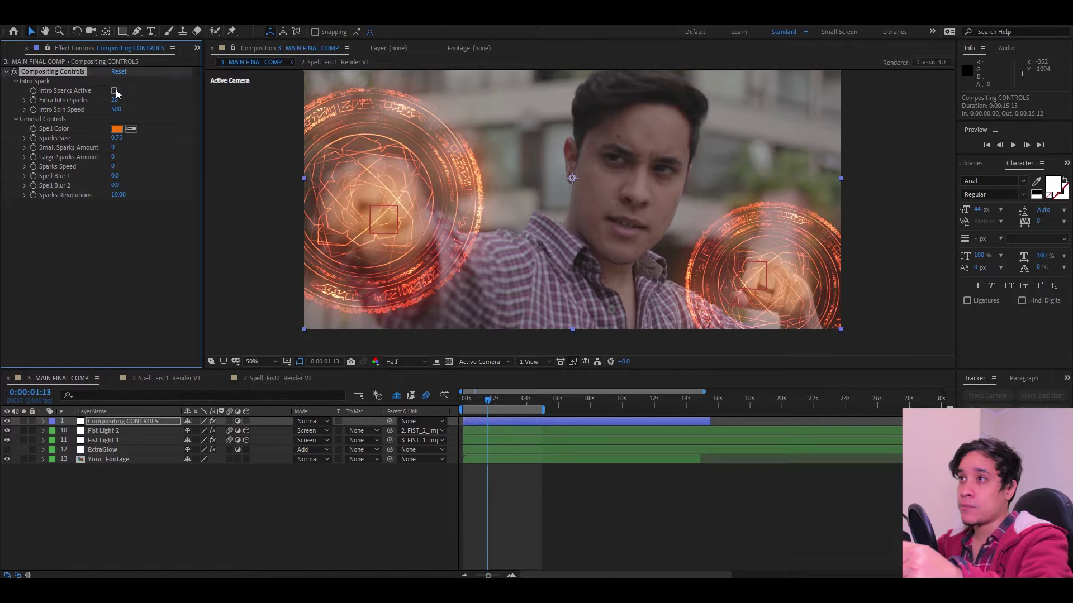
left_click(112, 261)
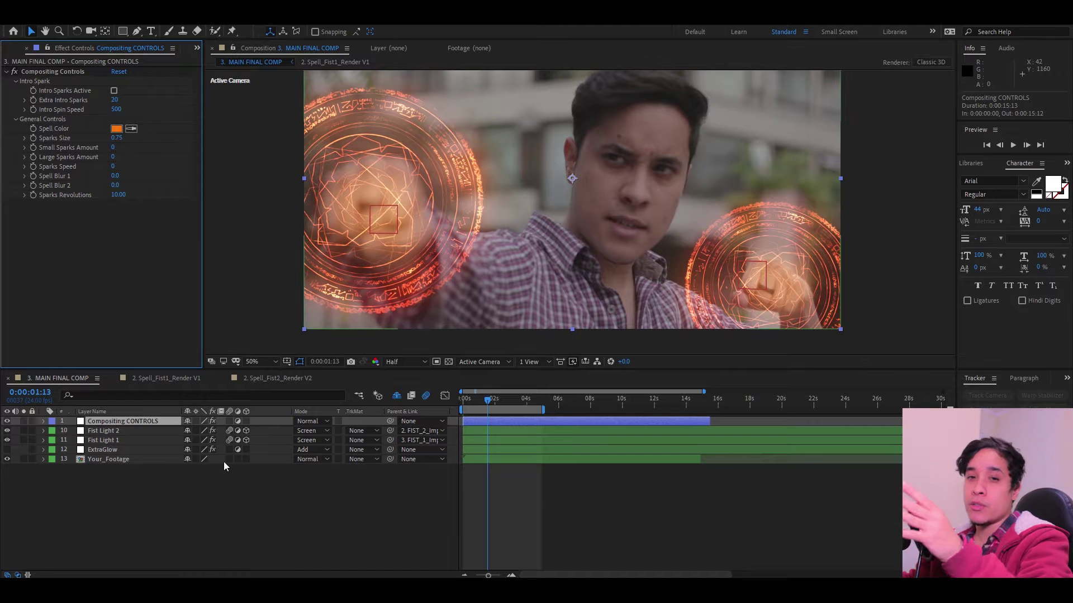
left_click(189, 485)
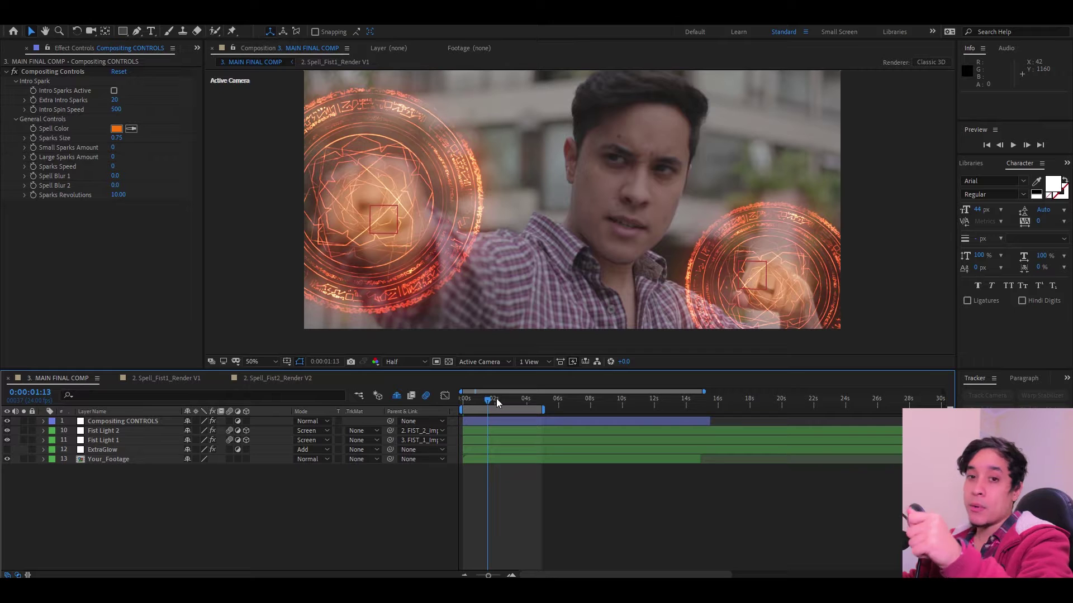
left_click_drag(495, 397, 501, 401)
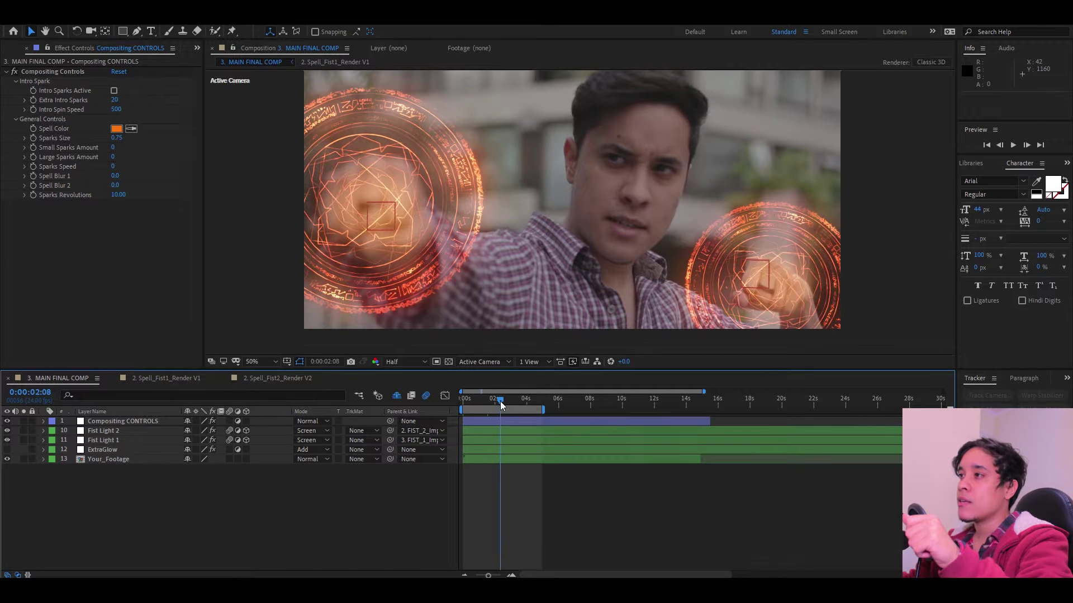
Step: Set the Spell Color in Compositing Controls to blue, hex 0914F8
left_click(63, 252)
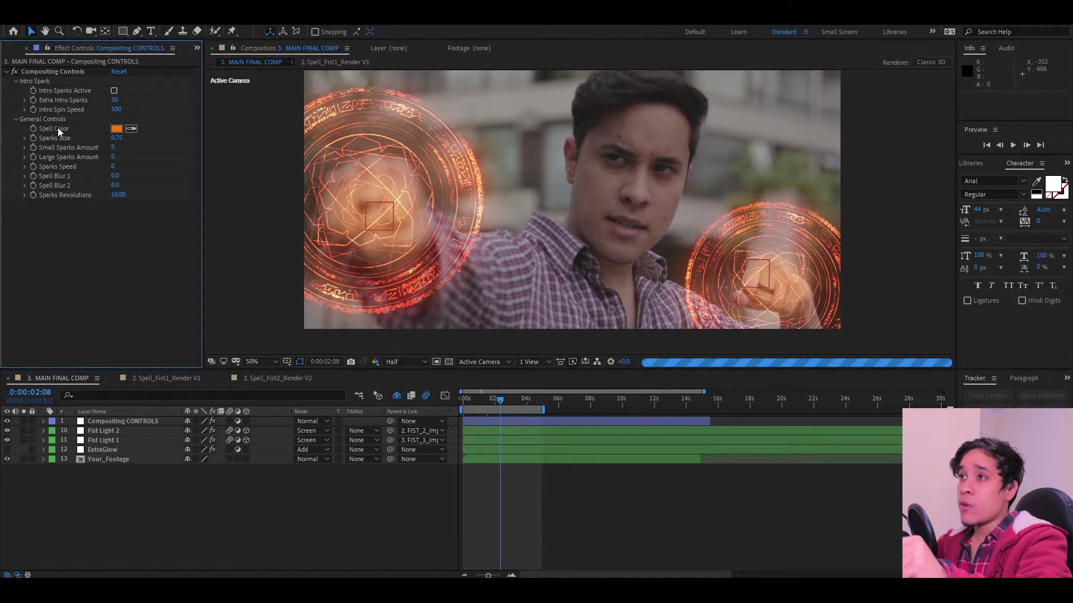
left_click(117, 129)
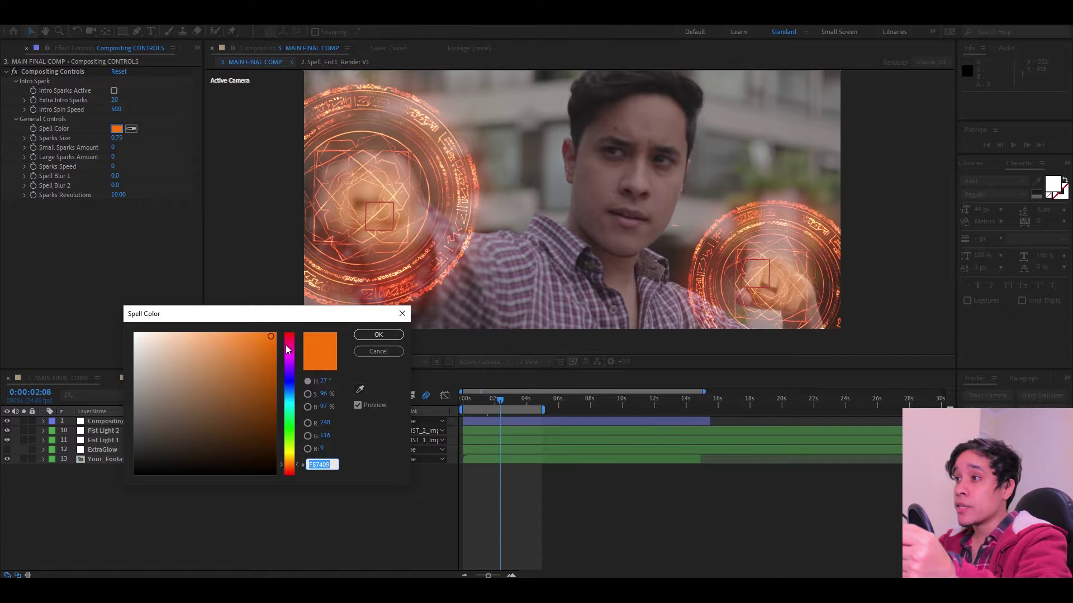
left_click(294, 383)
left_click(378, 337)
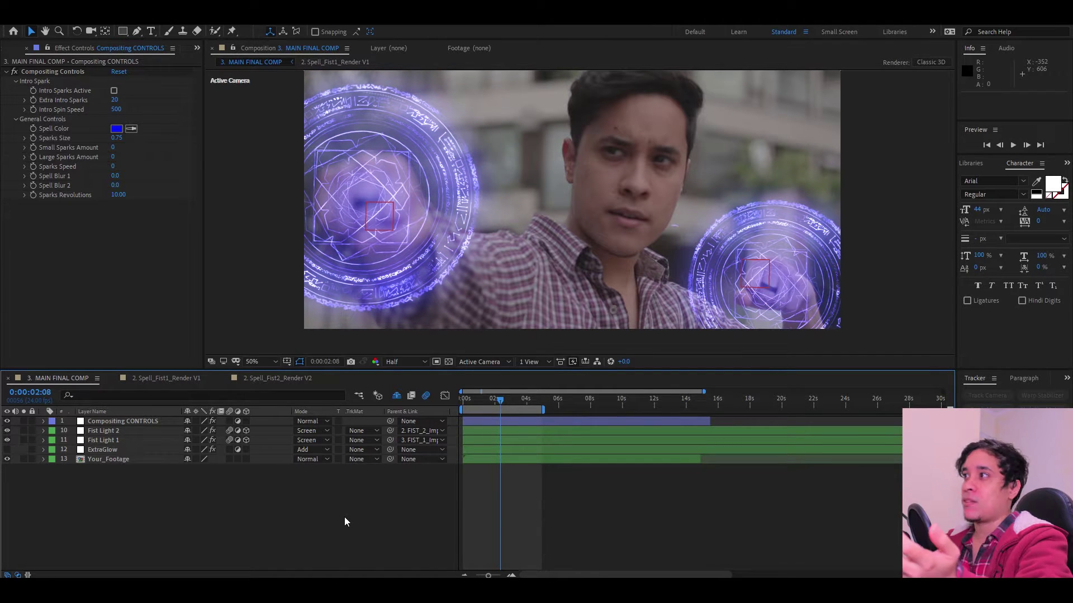
Step: Set the Spell Color in Compositing Controls to bright green, hex 1AF809
left_click(90, 235)
left_click(116, 128)
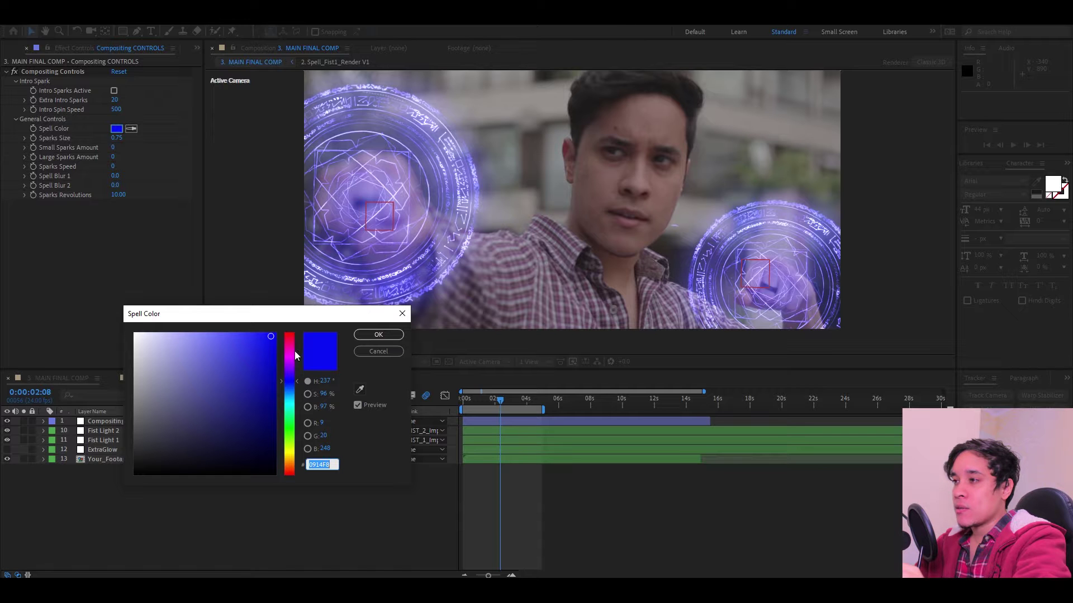
left_click(289, 428)
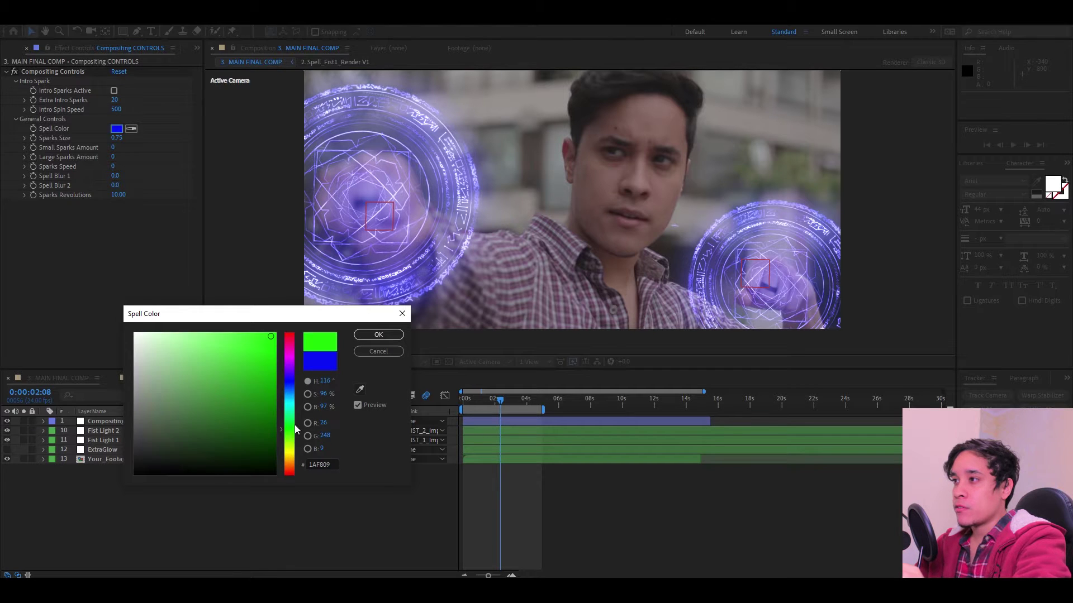
left_click(378, 334)
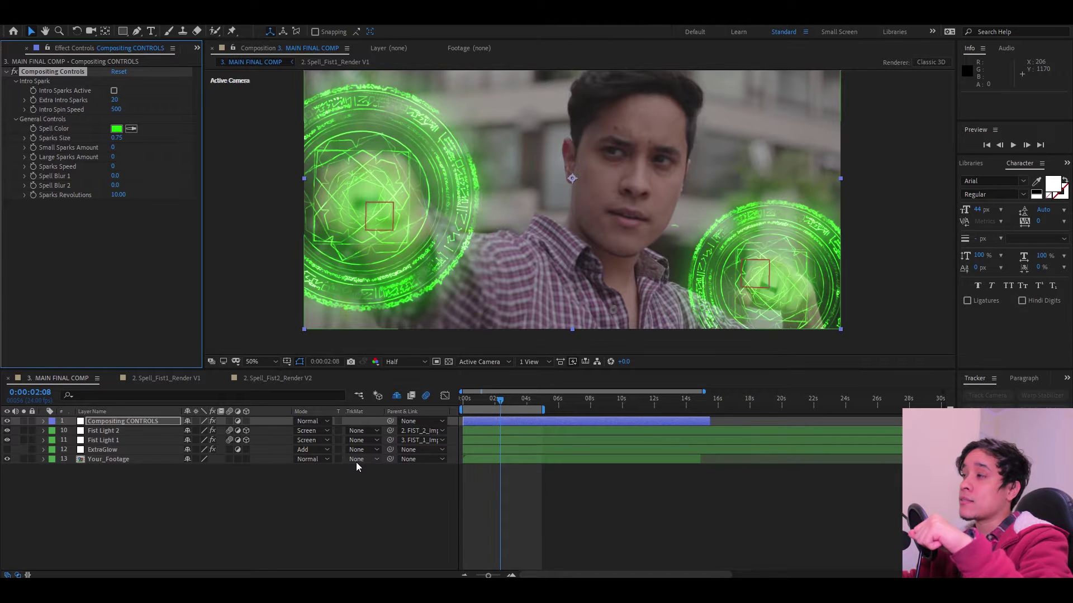
Step: Mute the green Spell Color to hex 5AC652 by lowering its saturation and brightness
left_click(115, 129)
left_click(218, 364)
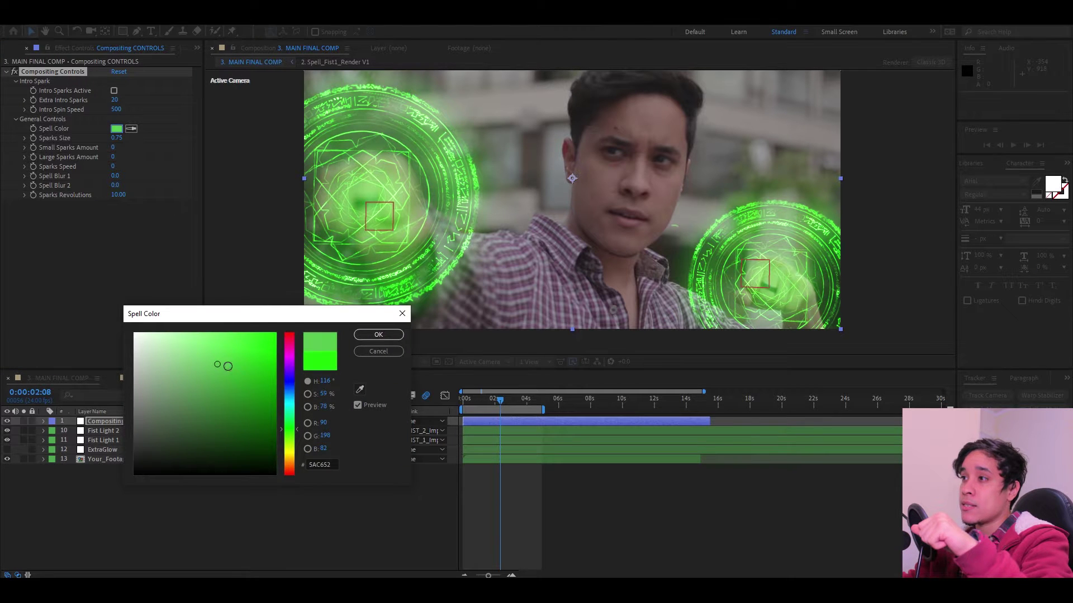
left_click(369, 334)
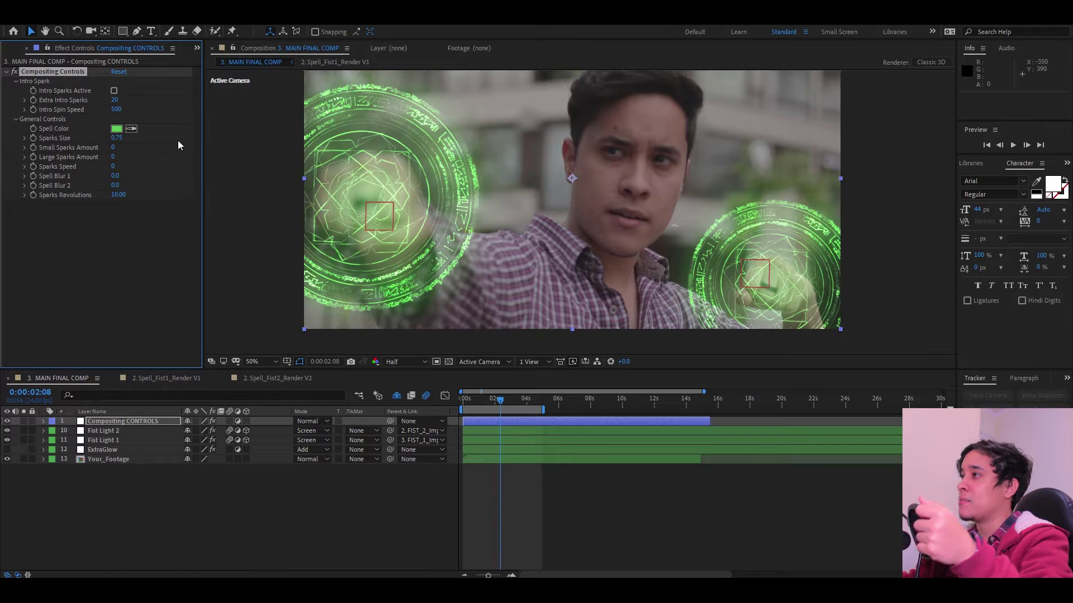
left_click(117, 129)
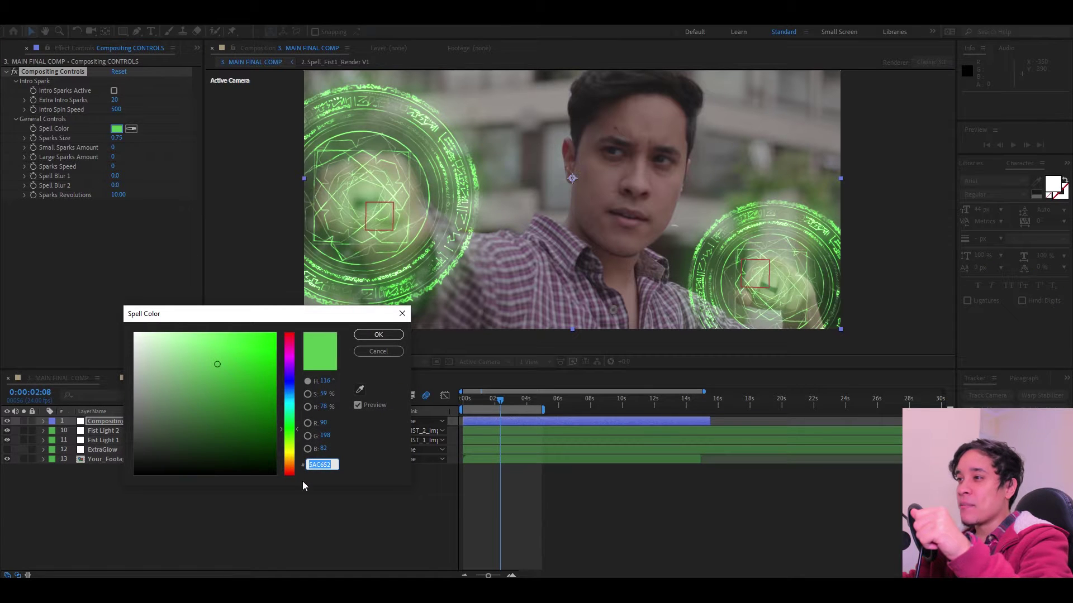
left_click_drag(293, 472, 294, 475)
left_click(372, 351)
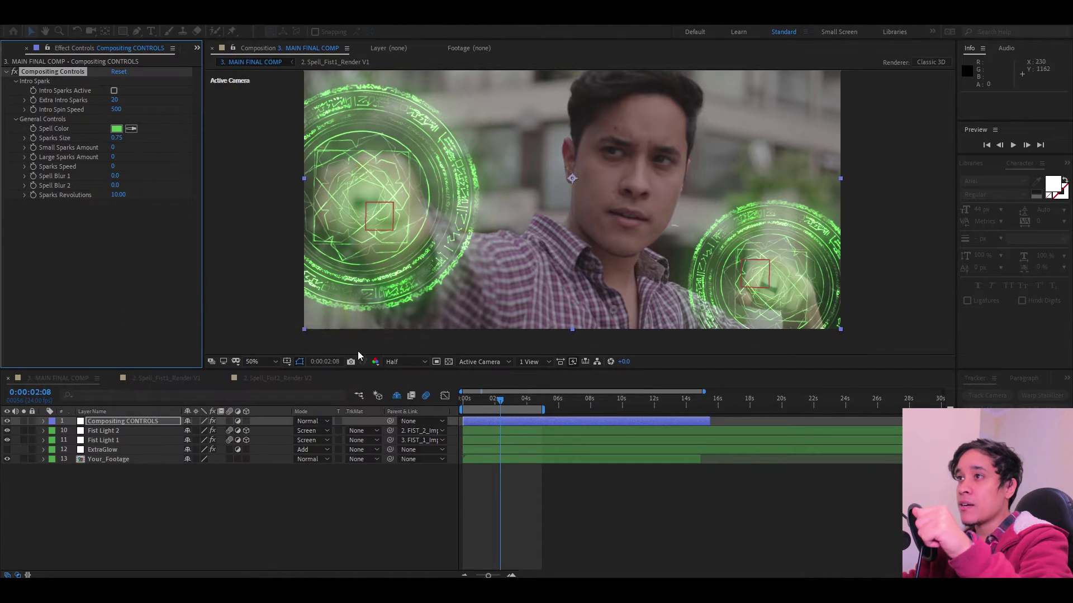
Step: Reset the Spell Color in Compositing Controls to its default
right_click(67, 131)
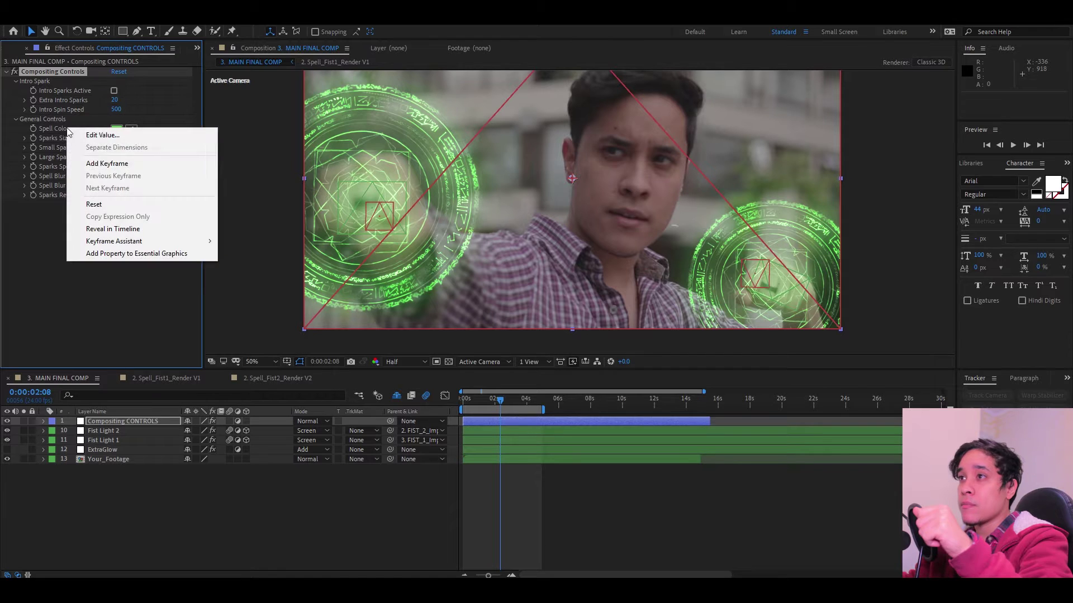
left_click(102, 204)
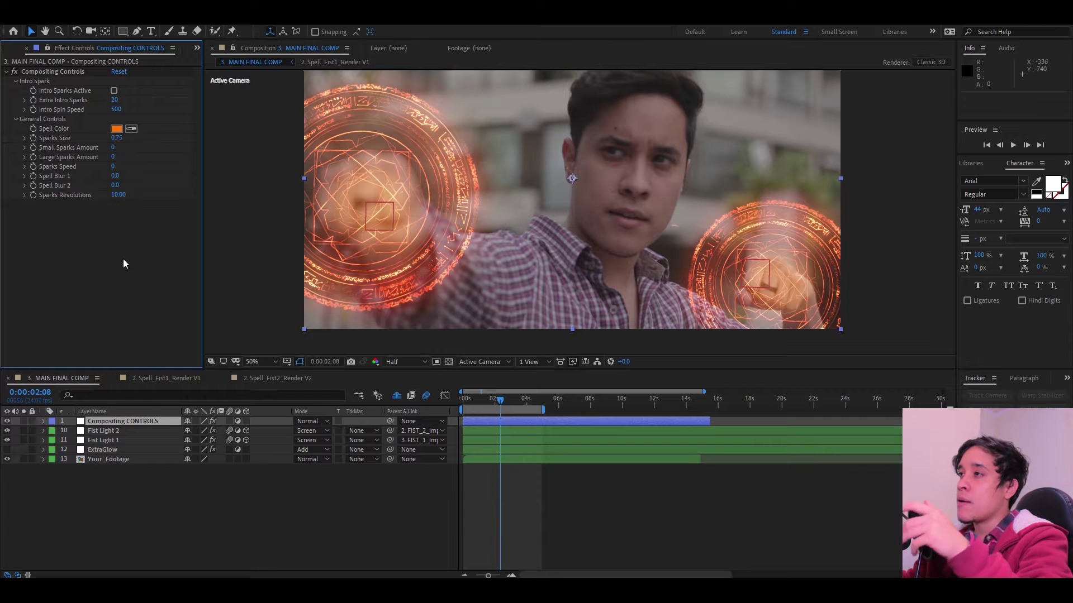
Step: Try Sparks Size values of 1 and 1.5 on the Compositing CONTROLS layer
left_click_drag(568, 278, 566, 308)
key("v")
left_click(306, 512)
left_click(155, 421)
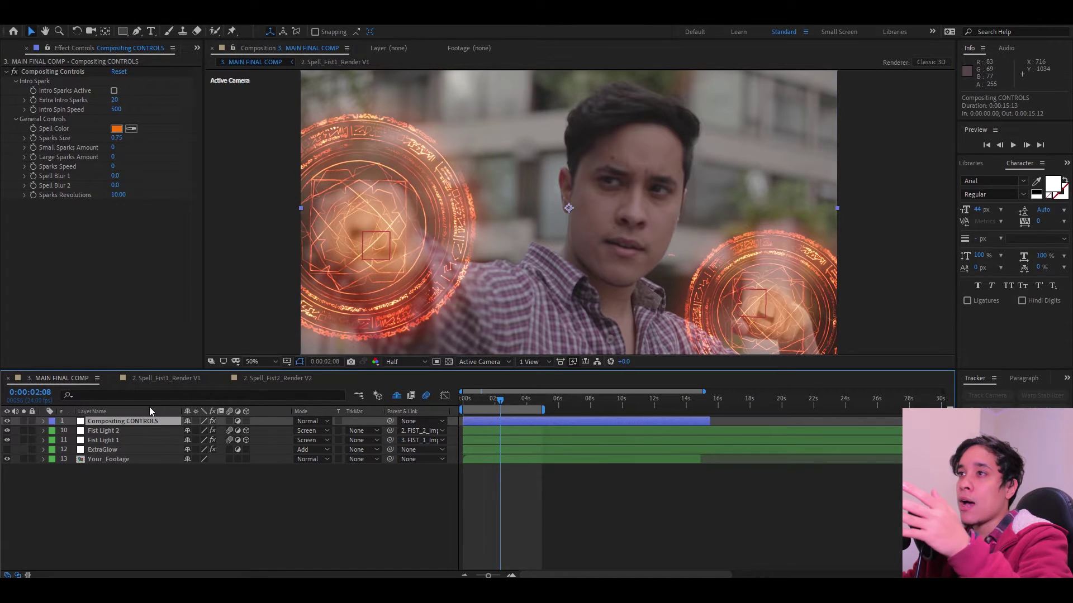
left_click(132, 289)
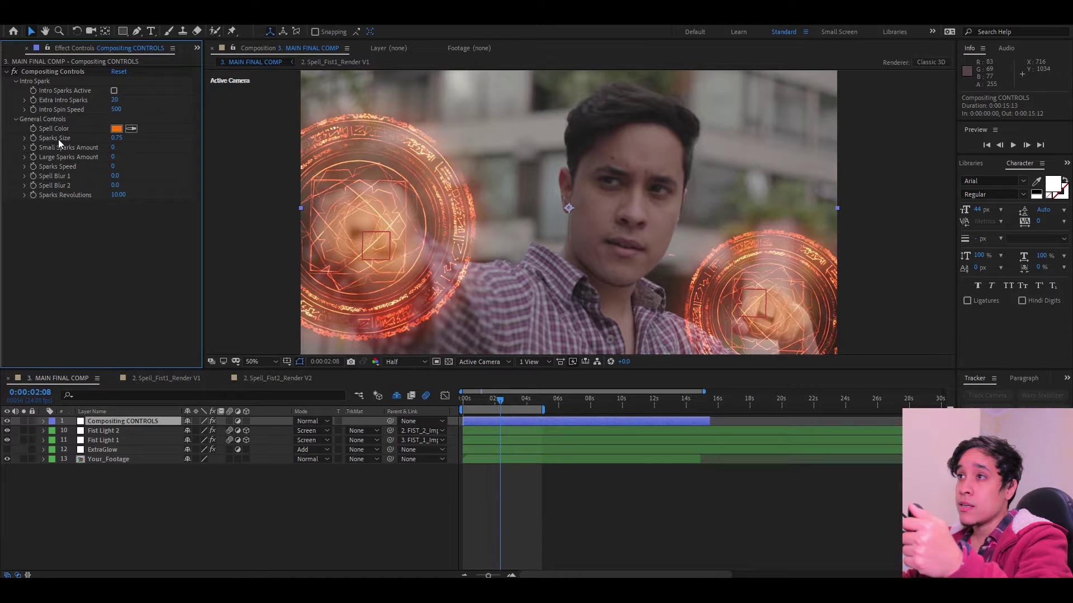
left_click(116, 138)
type("1")
key("Return")
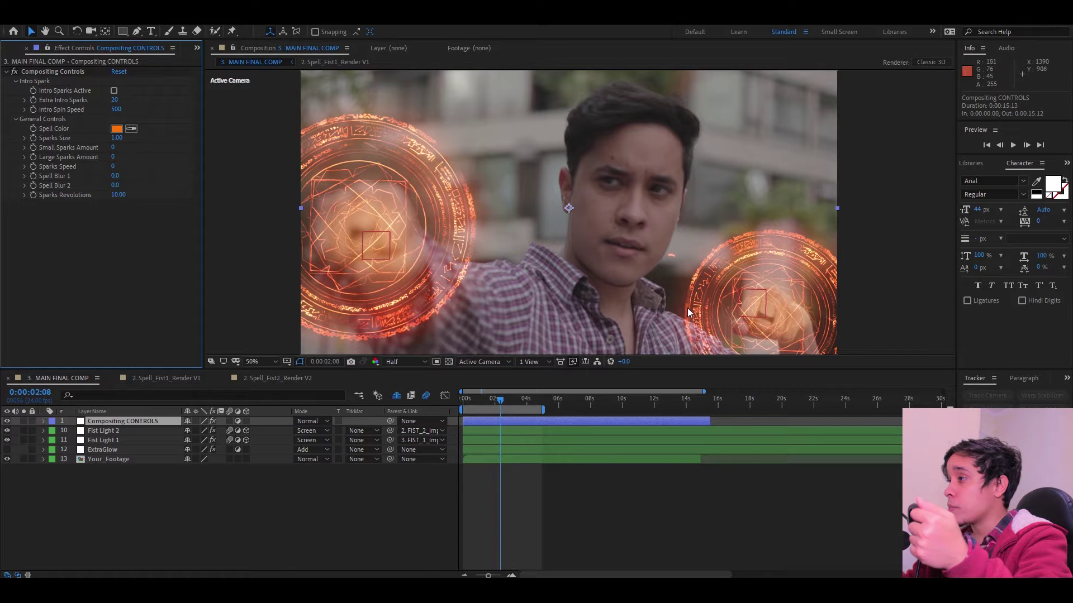
left_click(118, 138)
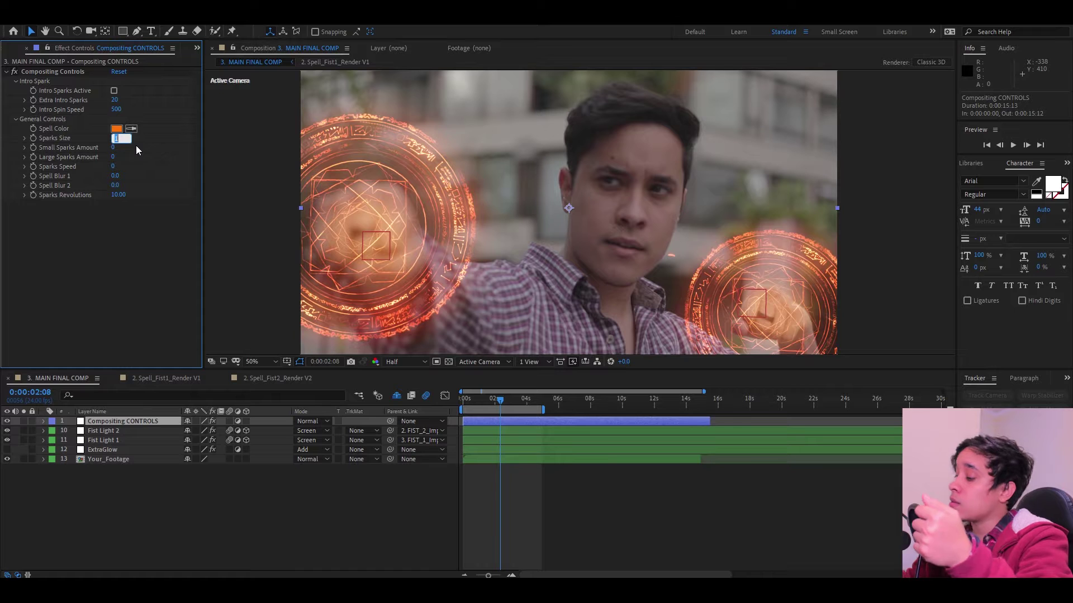
type(".5")
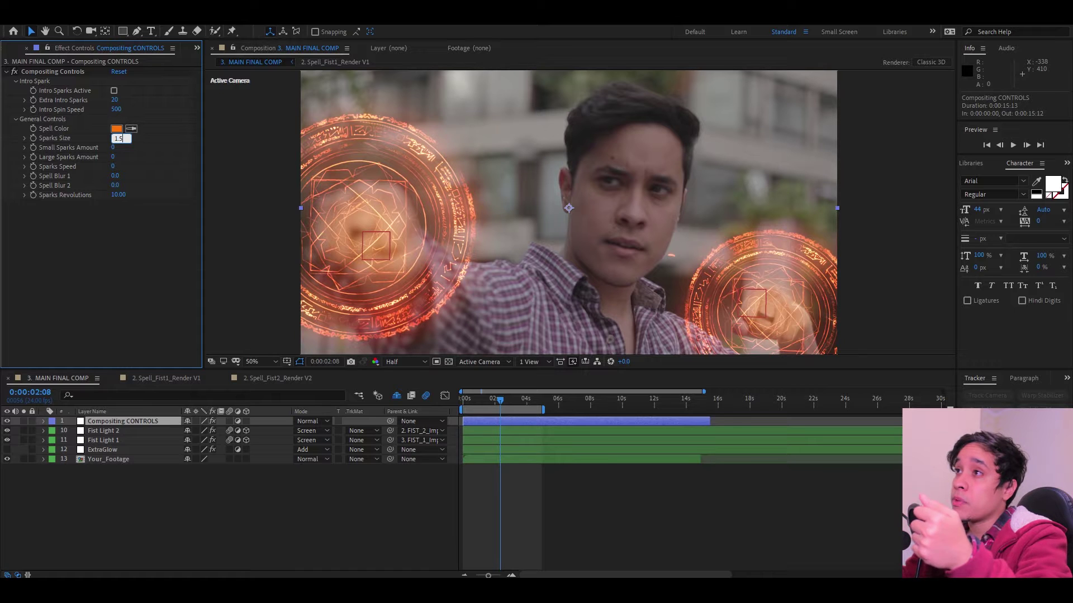
key("Return")
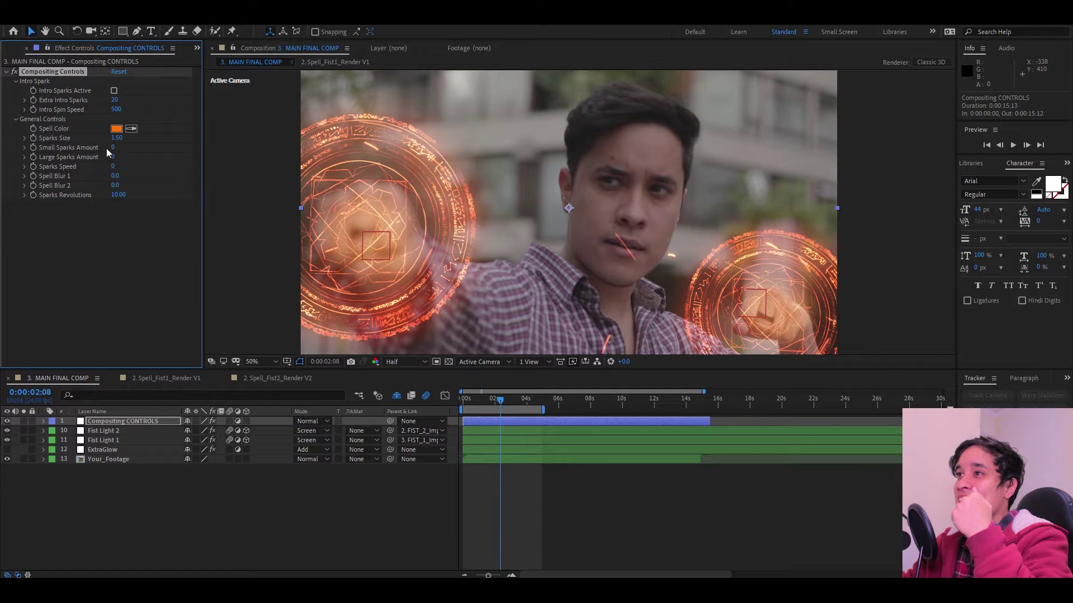
Step: Set the Sparks Size in Compositing Controls to 1.2
left_click(113, 139)
type("1.2")
key("Return")
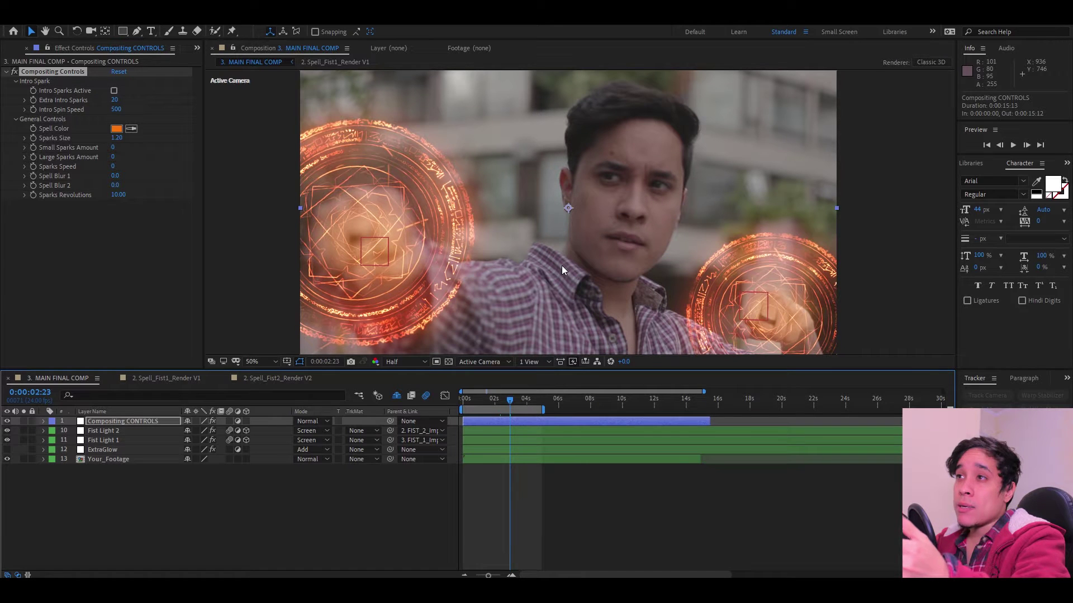
Step: Move the current time to 0:00:03:23 and set Large Sparks Amount to 30
left_click(525, 401)
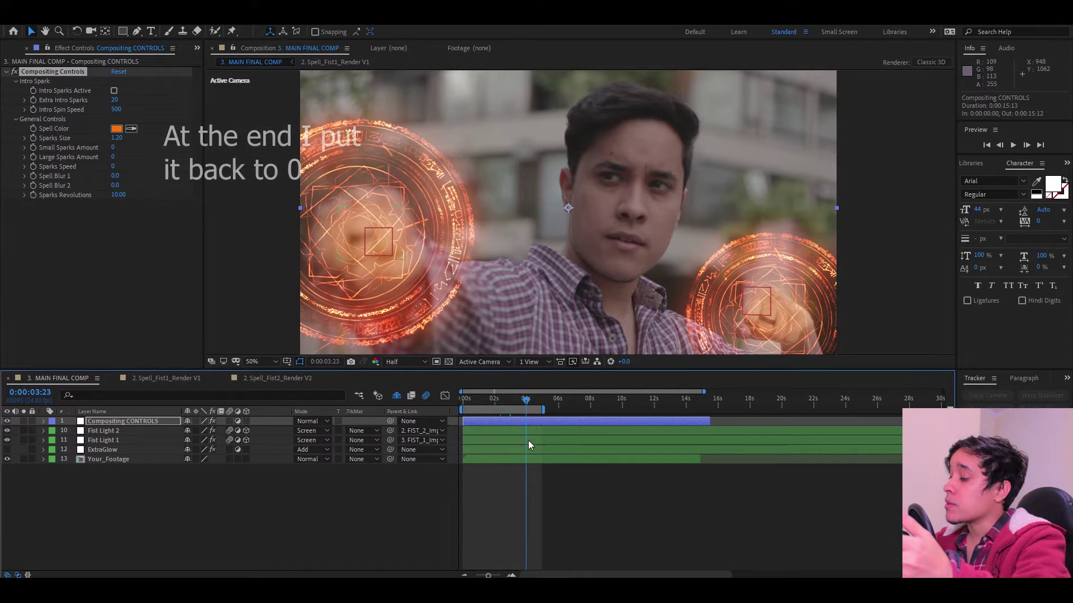
left_click(113, 157)
type("30")
key("Return")
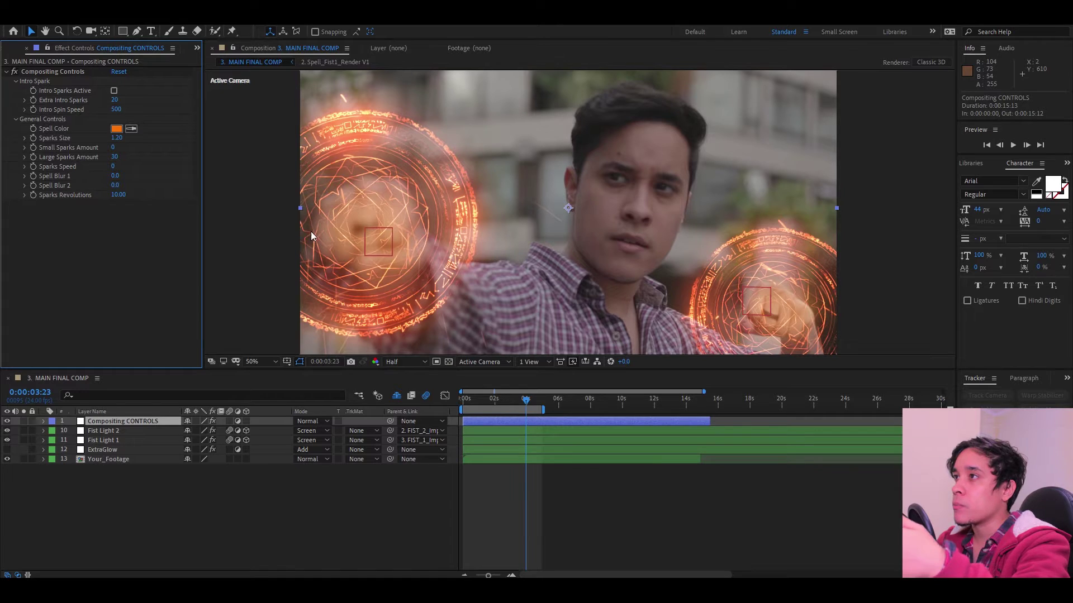
Step: Set Spell Blur 1 in Compositing Controls to 5 and compare both spells
left_click_drag(114, 176, 65, 183)
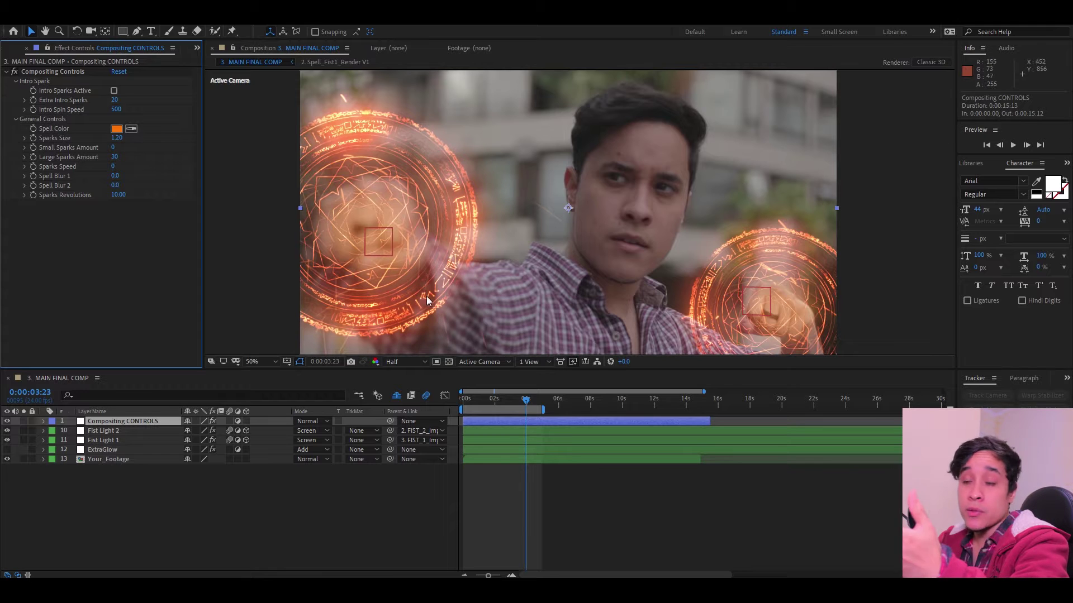
scroll(758, 295, "up", 4)
left_click_drag(577, 235, 839, 215)
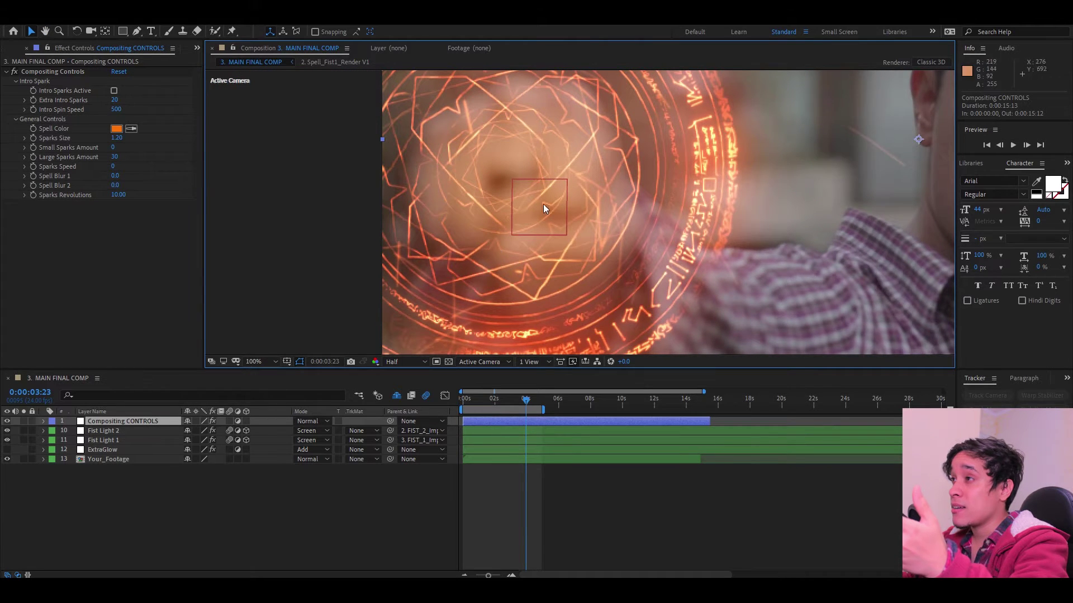
left_click_drag(535, 226, 410, 210)
left_click(115, 175)
type("5")
key("Return")
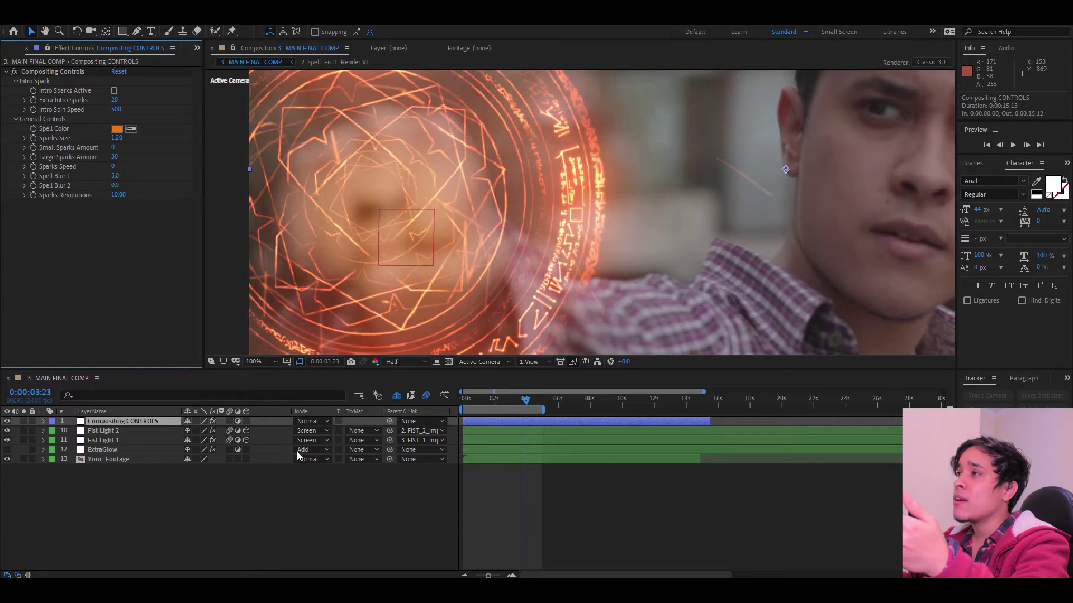
key("comma")
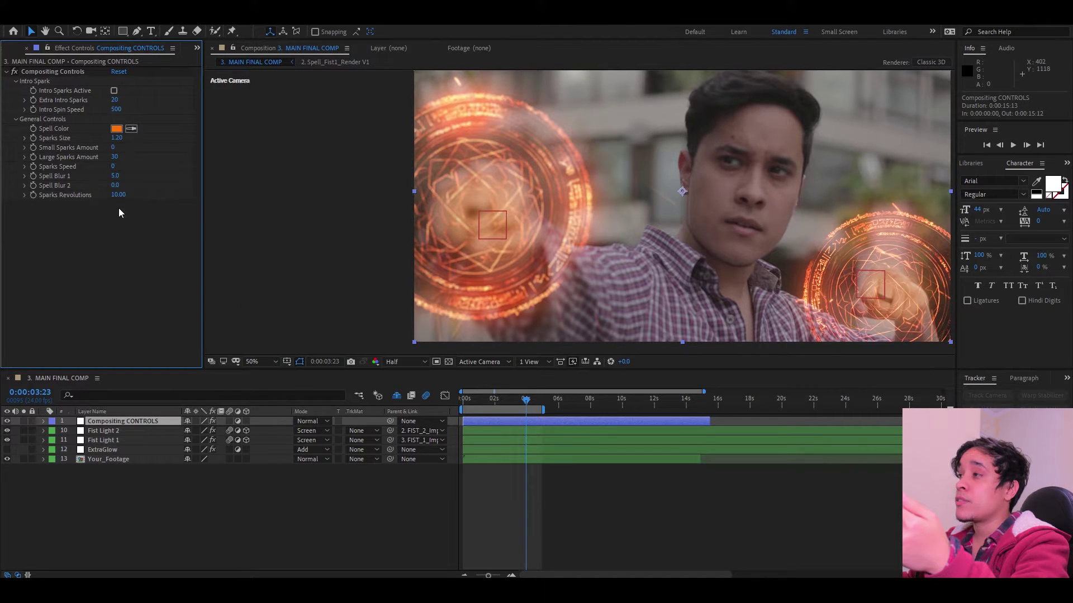
Step: Set Spell Blur 1 in Compositing Controls to 5.5
left_click(117, 176)
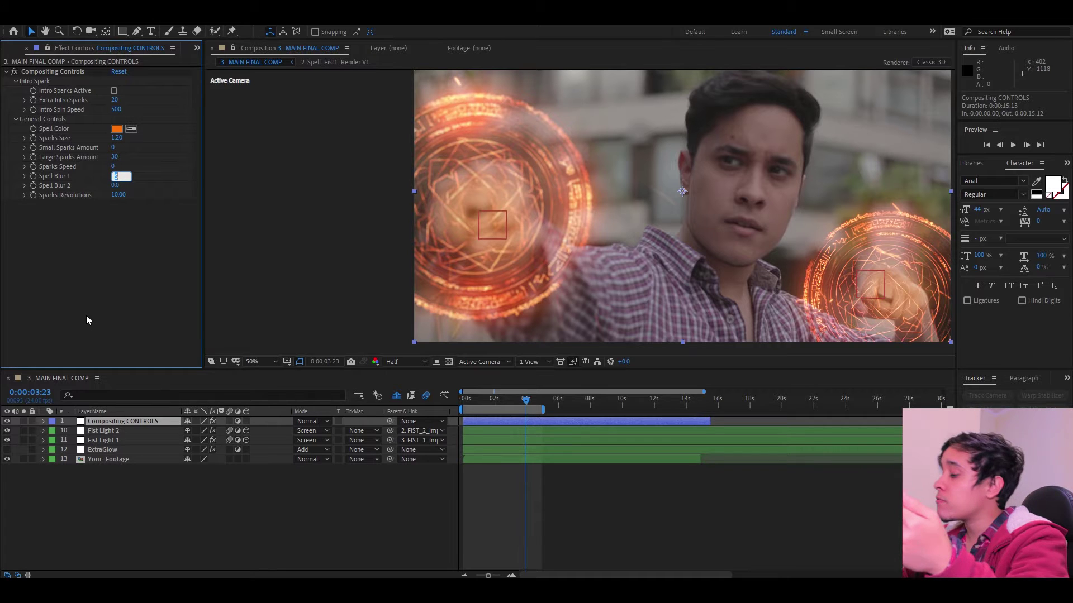
type("5.5")
key("Return")
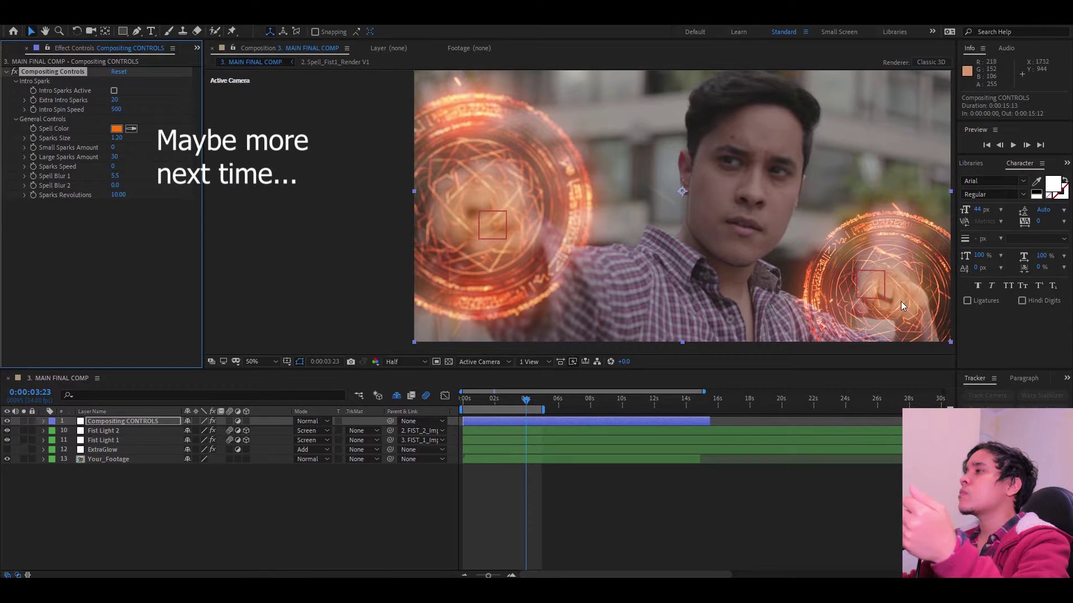
Step: Examine the spell and its surroundings close up around the smaller, second spell circle
scroll(902, 290, "up", 2)
left_click_drag(792, 277, 632, 260)
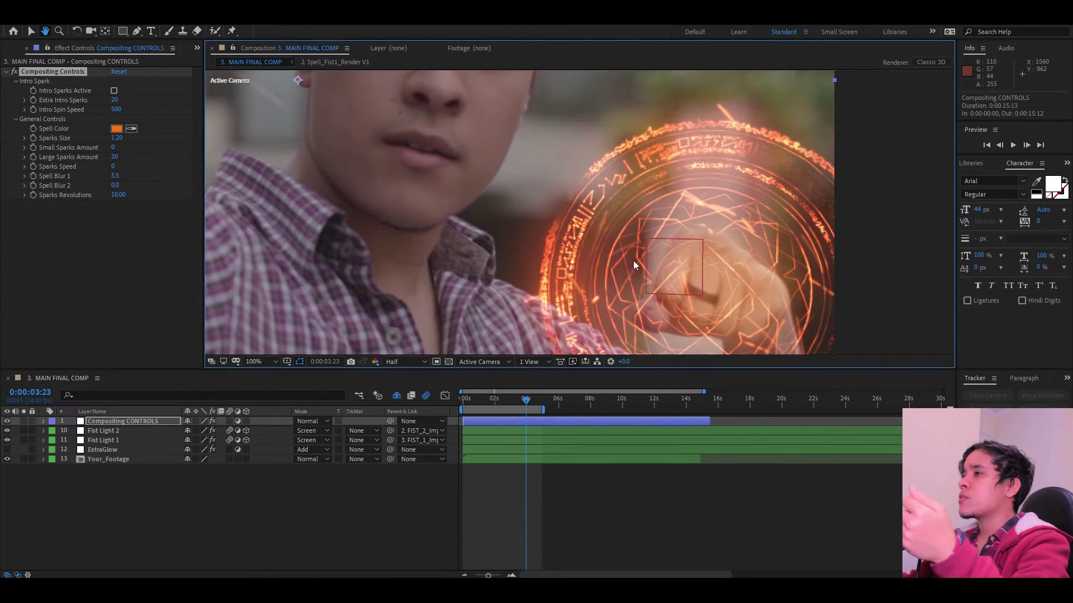
left_click(541, 316)
left_click_drag(540, 313, 535, 266)
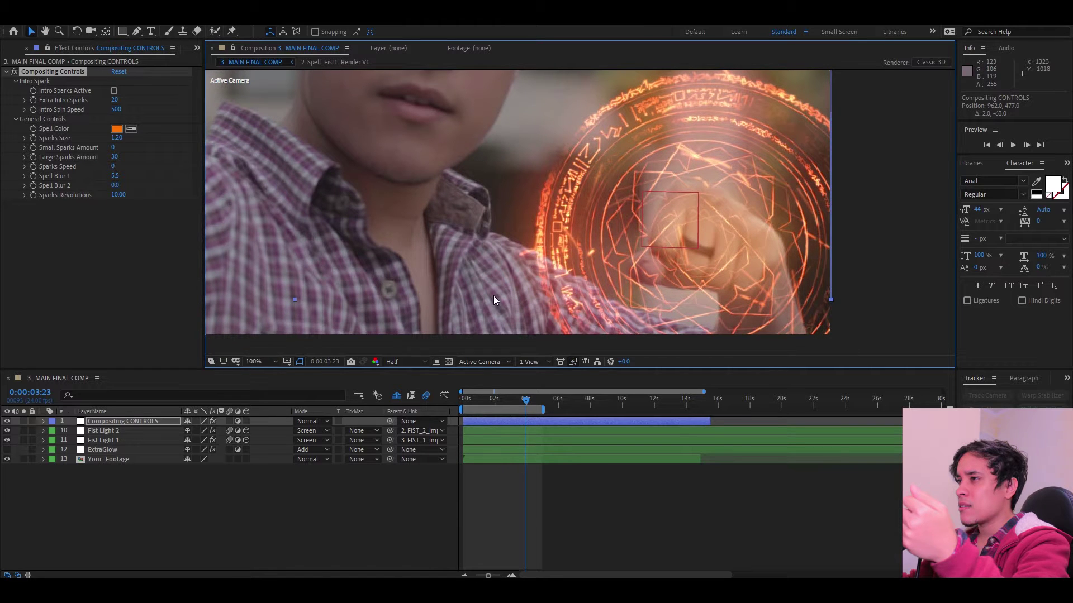
left_click_drag(429, 225, 398, 300)
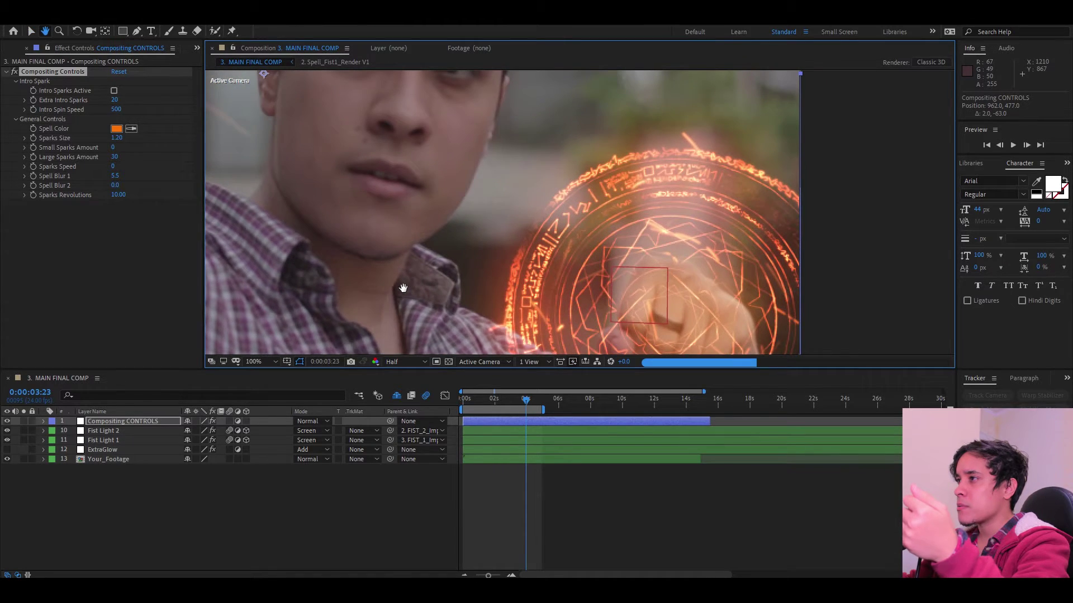
left_click_drag(410, 173, 449, 236)
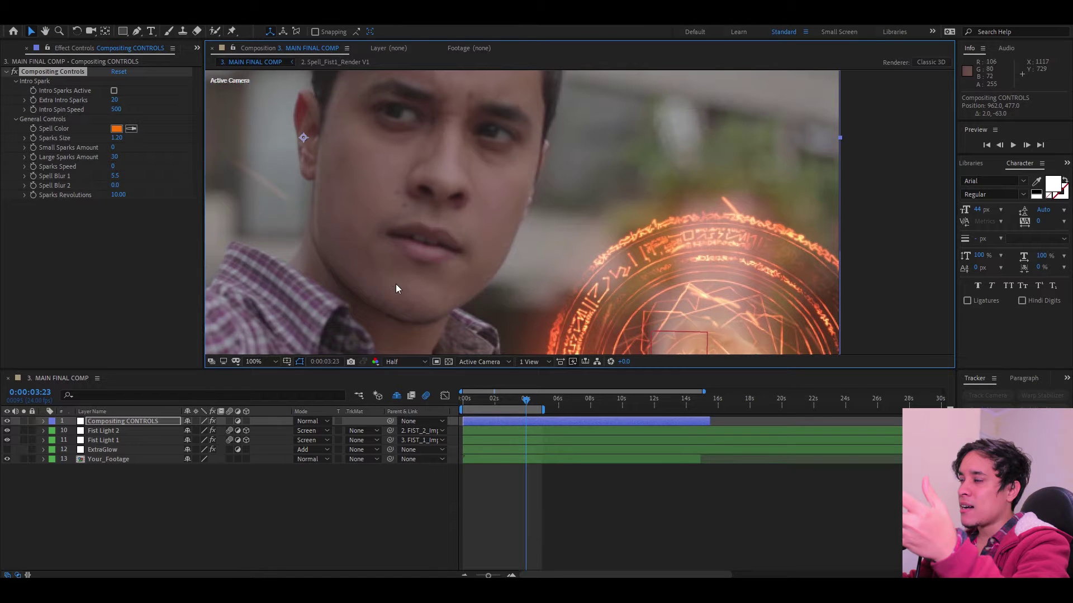
left_click_drag(425, 319, 426, 186)
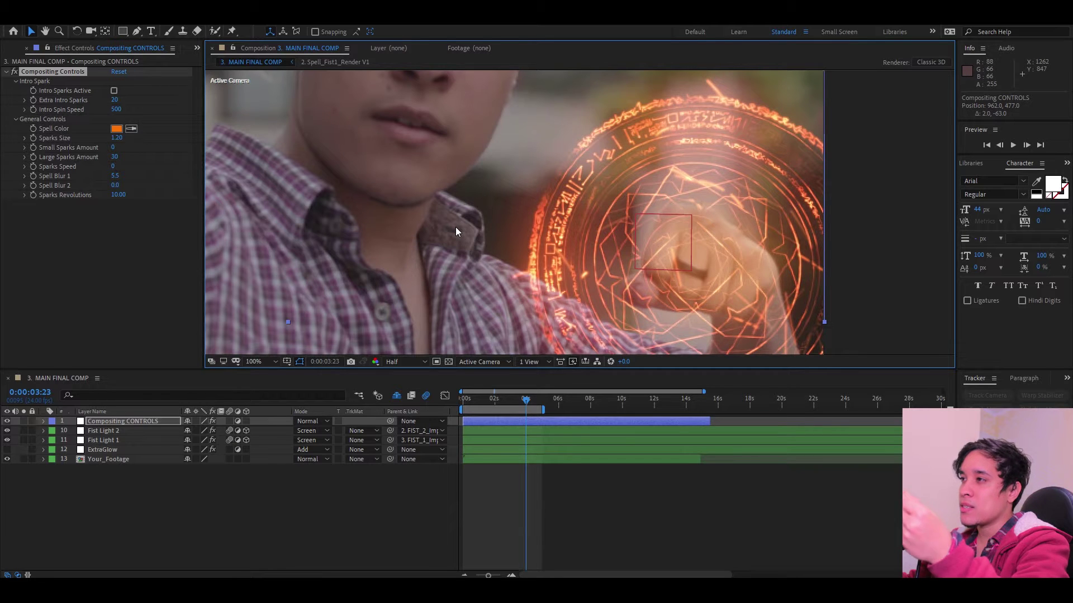
Step: Set Spell Blur 2 in Compositing Controls to 1 and view the whole frame
left_click(143, 249)
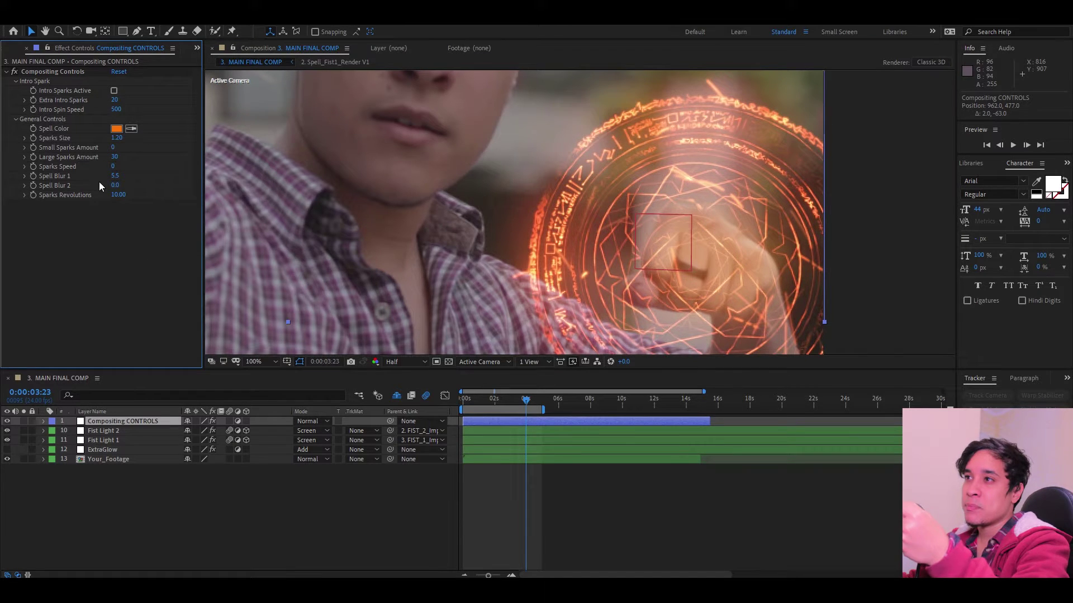
left_click(116, 186)
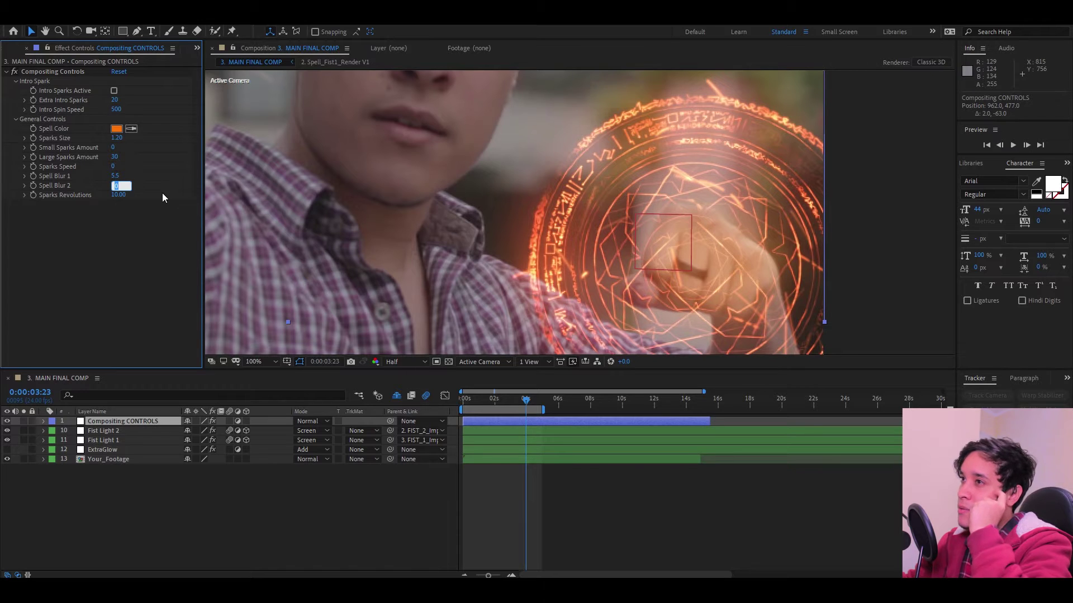
type("1")
key("Return")
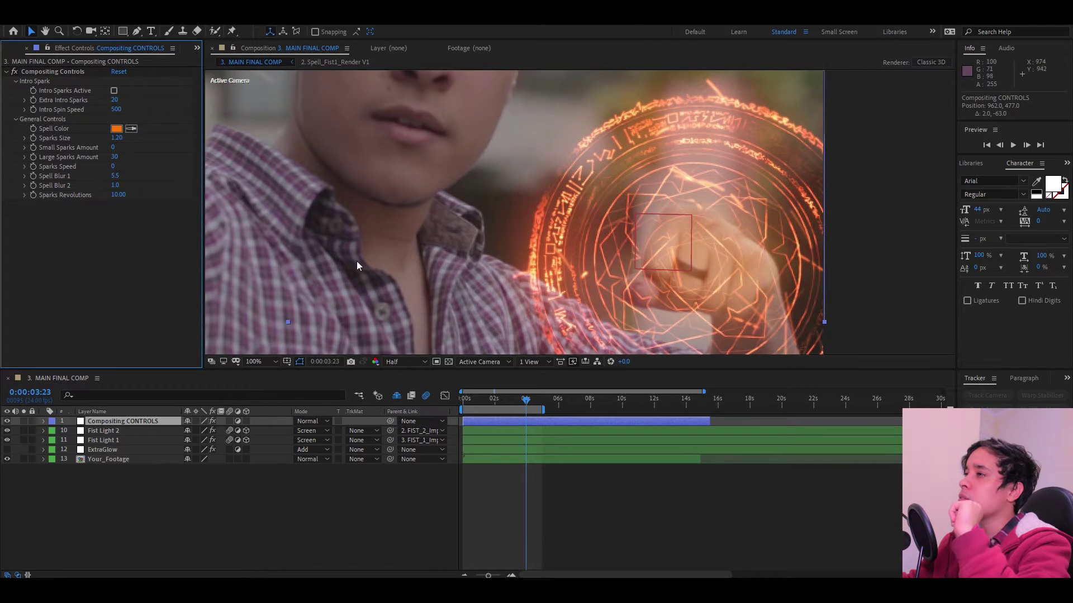
key("comma")
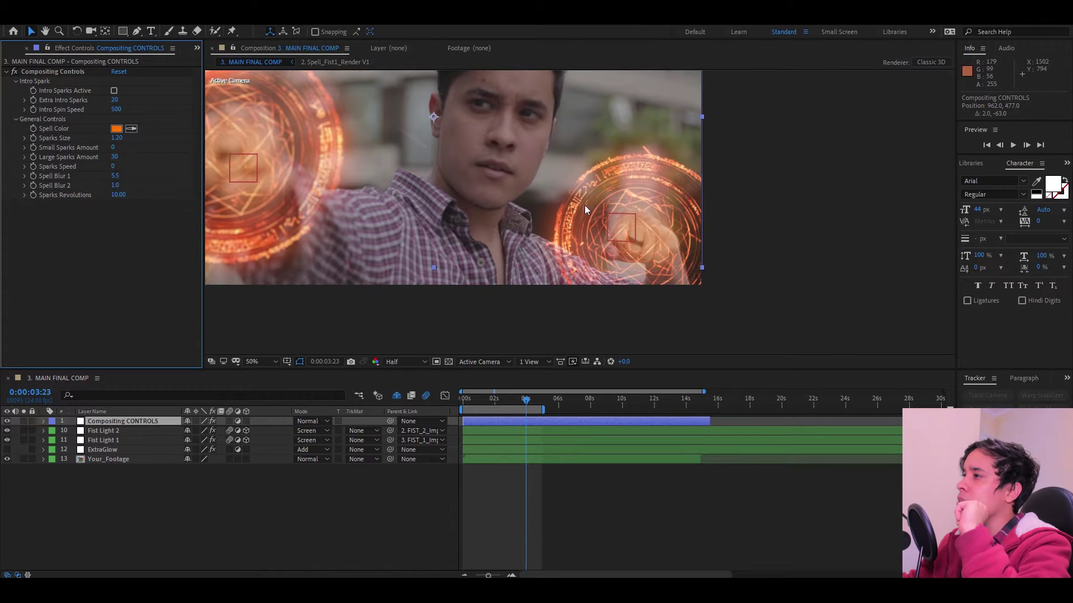
left_click(493, 188)
key("comma")
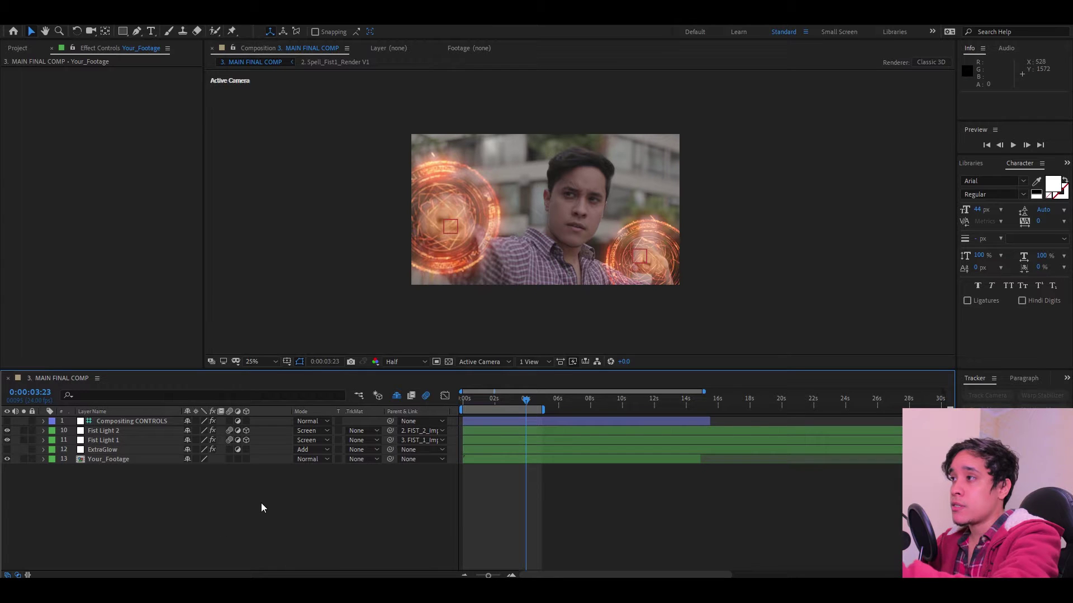
Step: Add MAIN FINAL COMP to the render queue and dock the Render Queue alongside the timeline
key("ctrl+m")
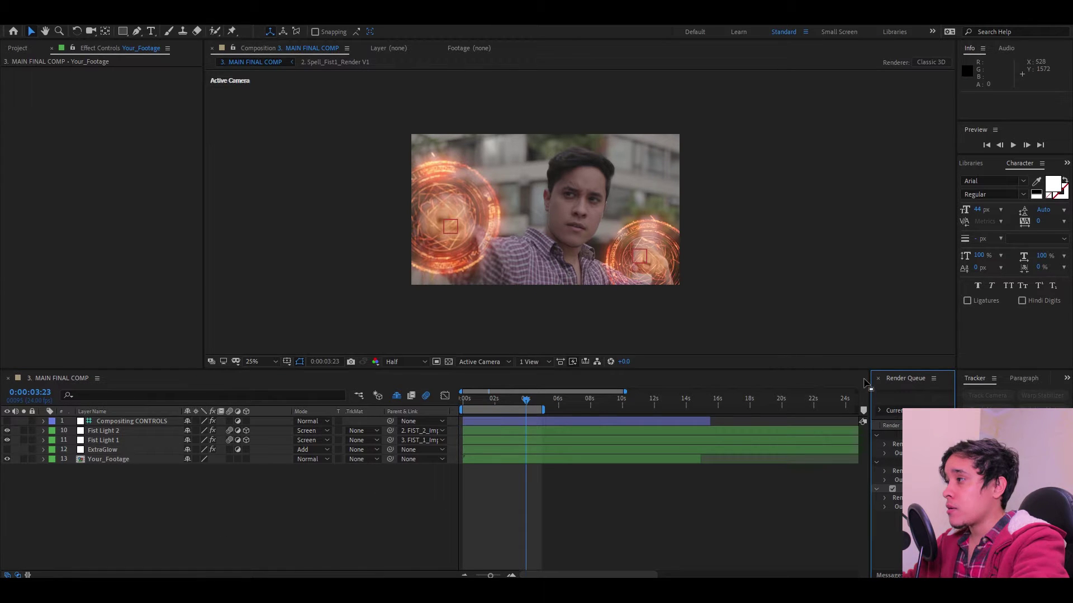
left_click_drag(870, 386, 532, 468)
left_click(78, 528)
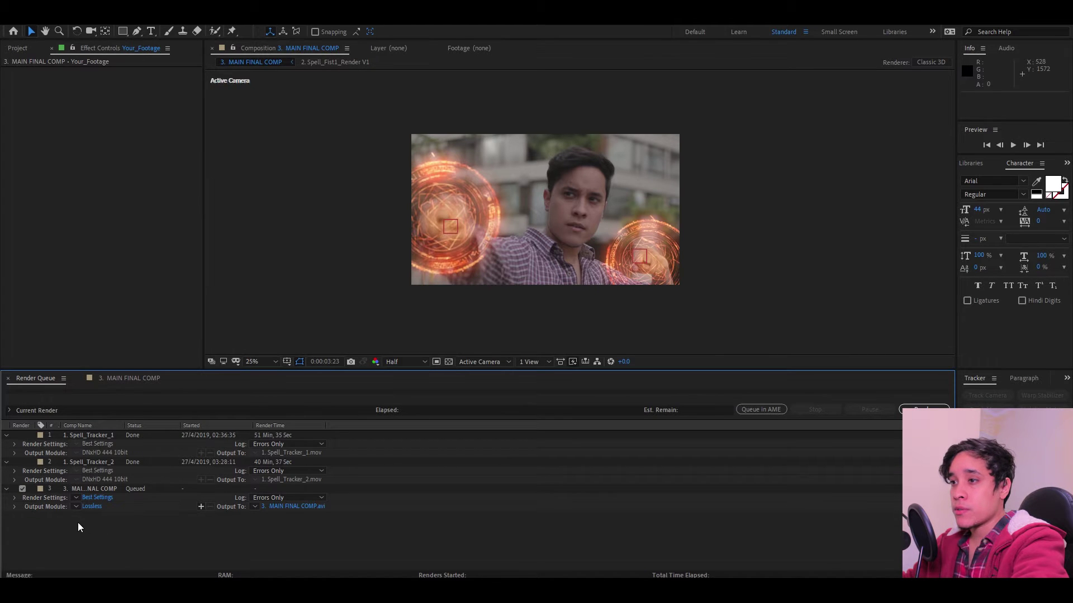
Step: Set the final comp's output module to DNxHD 444 10bit and name the output file with Take2, the performer's first name and Spell
left_click(76, 506)
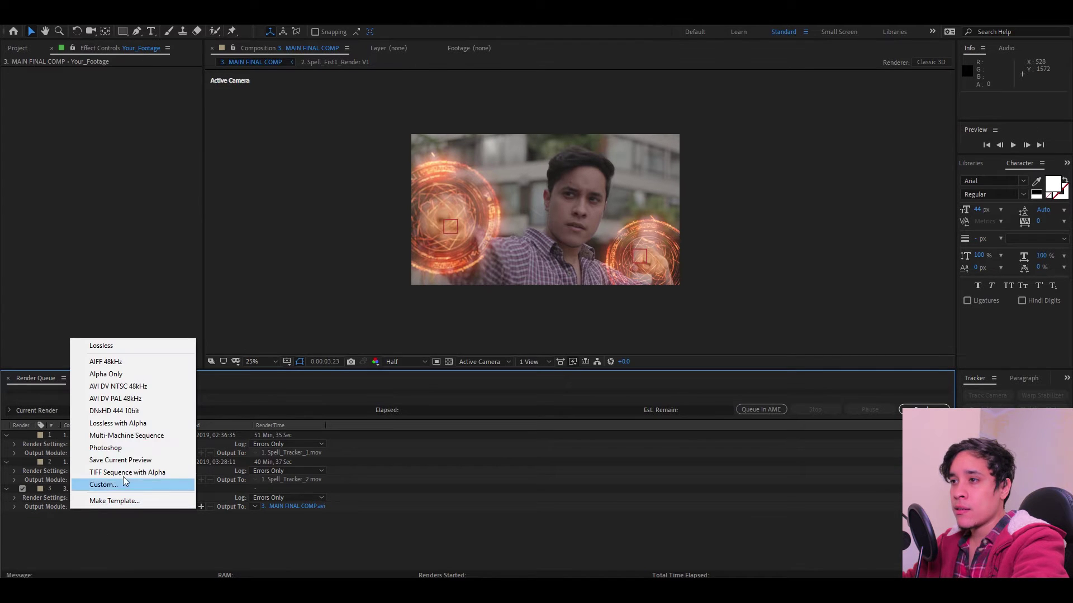
left_click(140, 411)
left_click(303, 507)
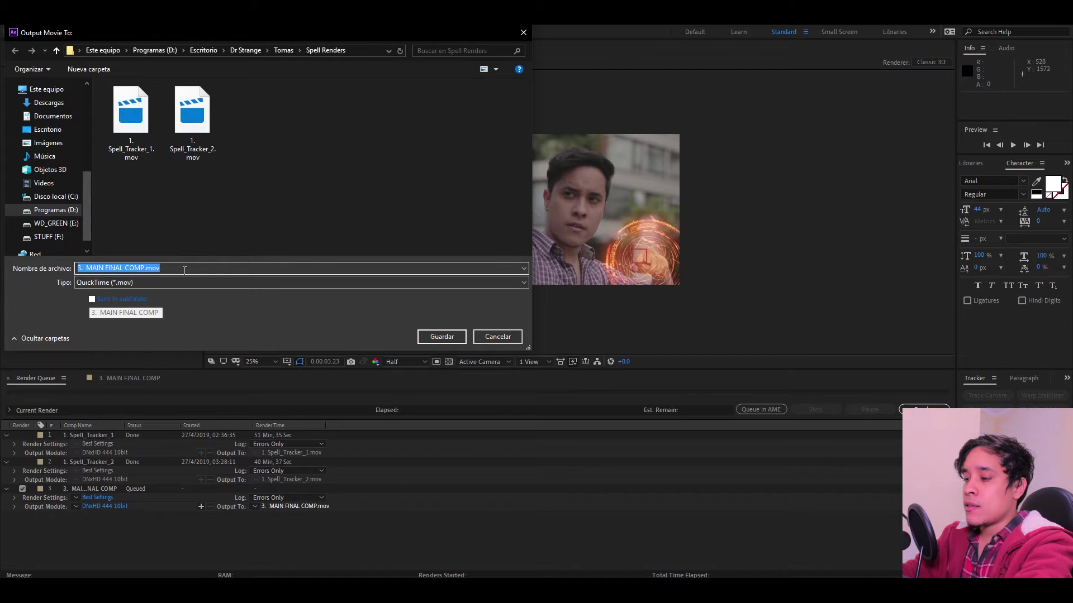
type("Take2 Julian Spell")
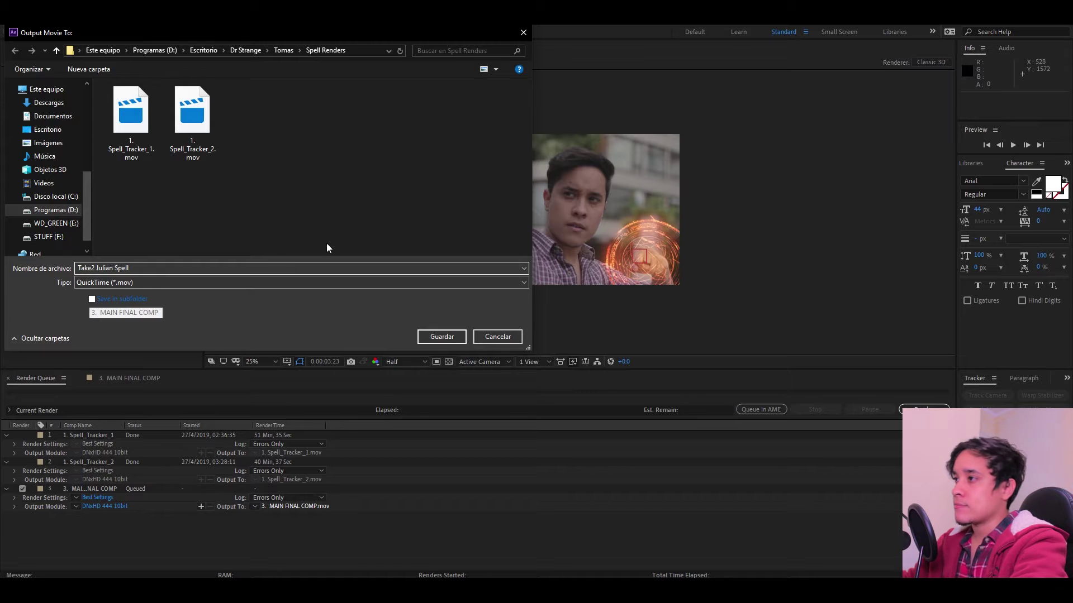
left_click(464, 337)
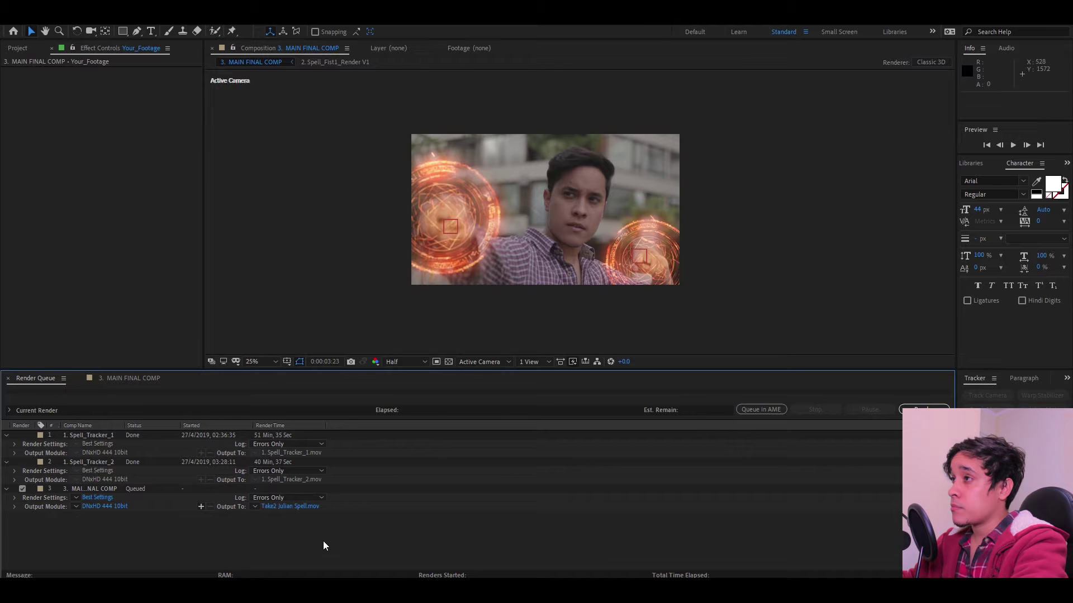
Step: Render the queued final comp and play the finished movie from the Spell Renders folder in VLC media player
key("Return")
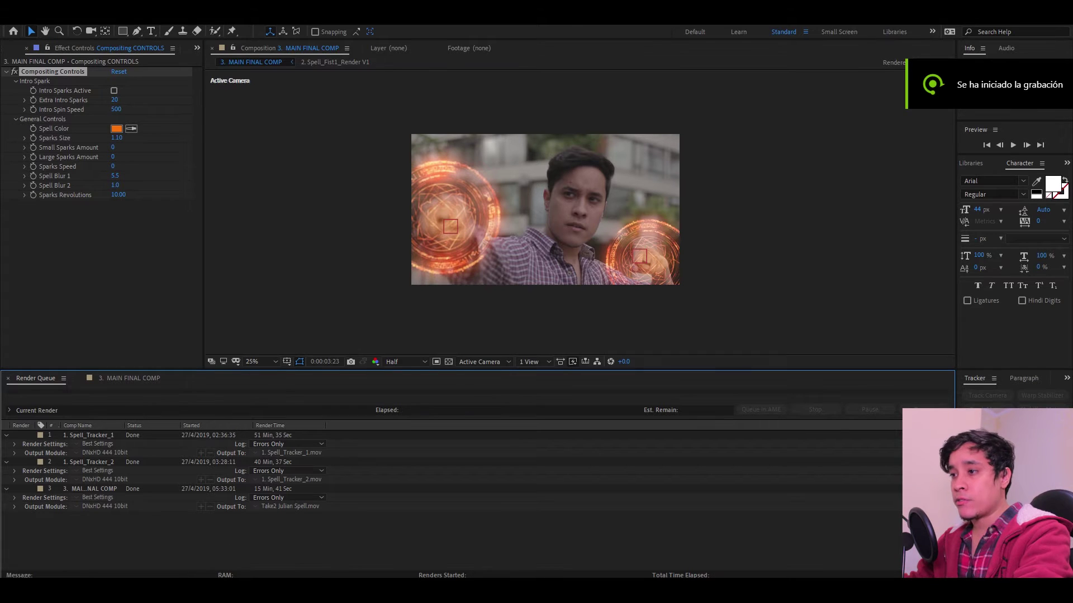
mouse_move(178, 590)
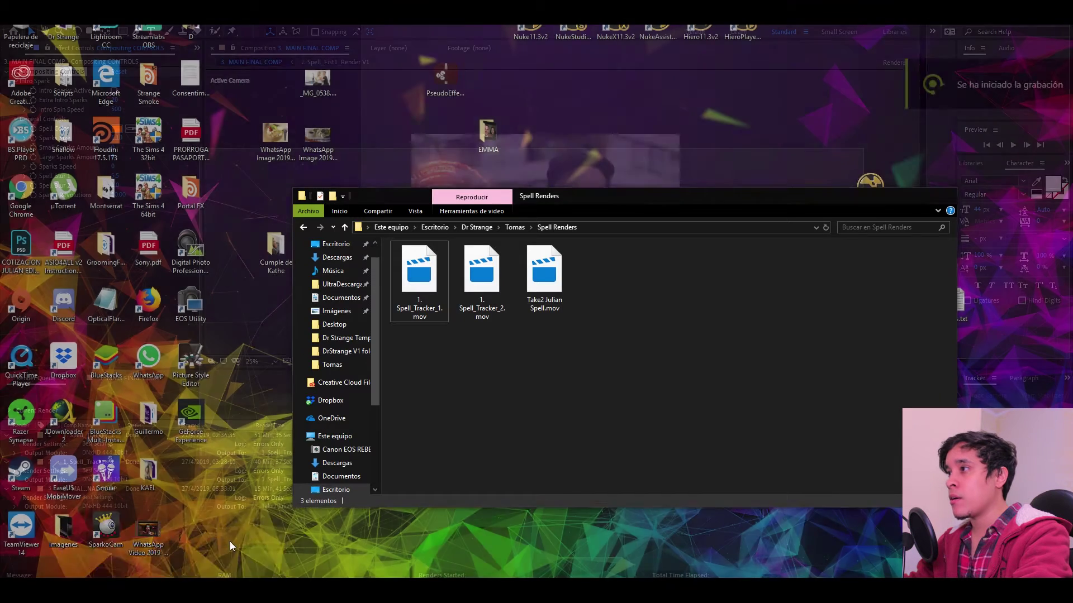
left_click(229, 541)
right_click(550, 281)
mouse_move(682, 353)
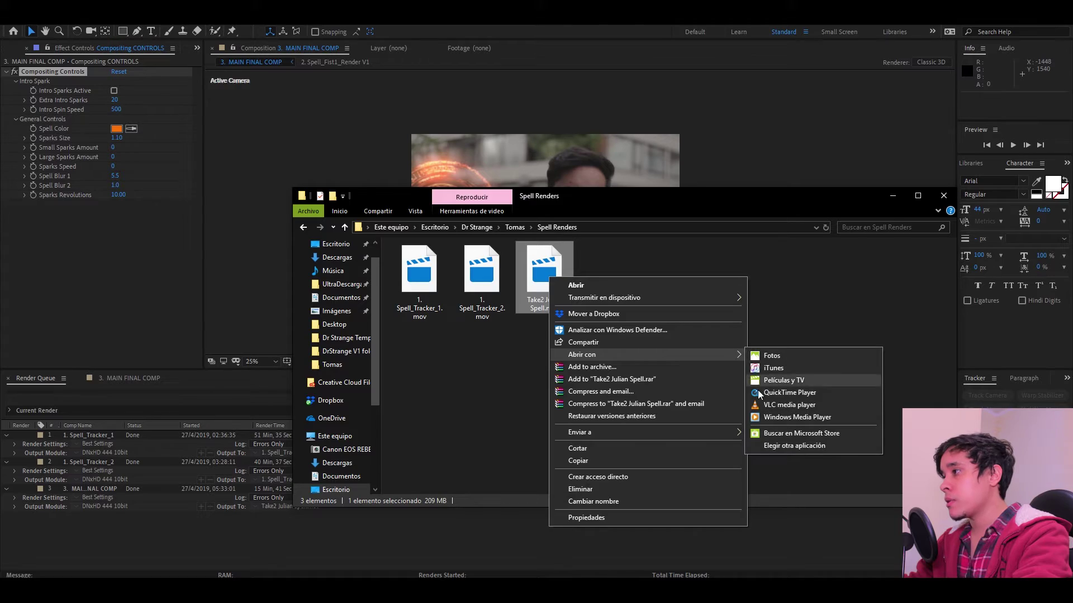
left_click(774, 405)
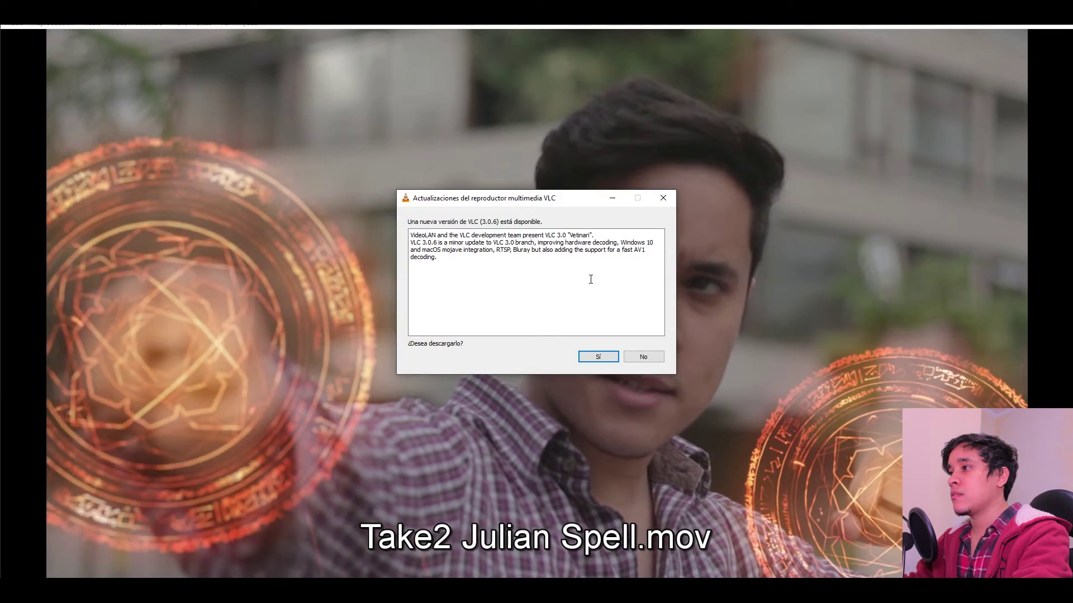
left_click(642, 356)
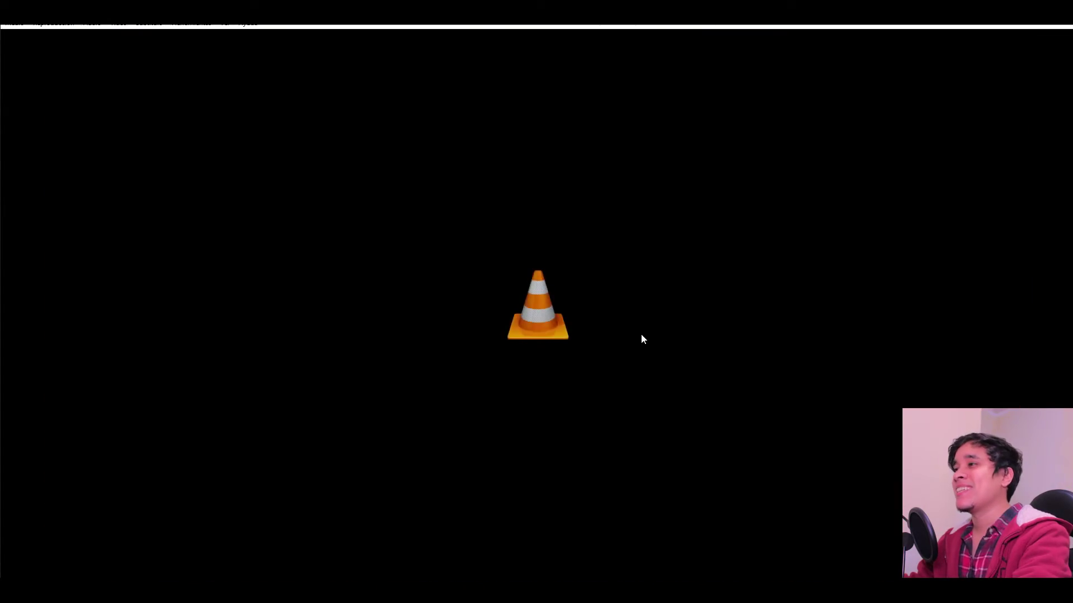
key("space")
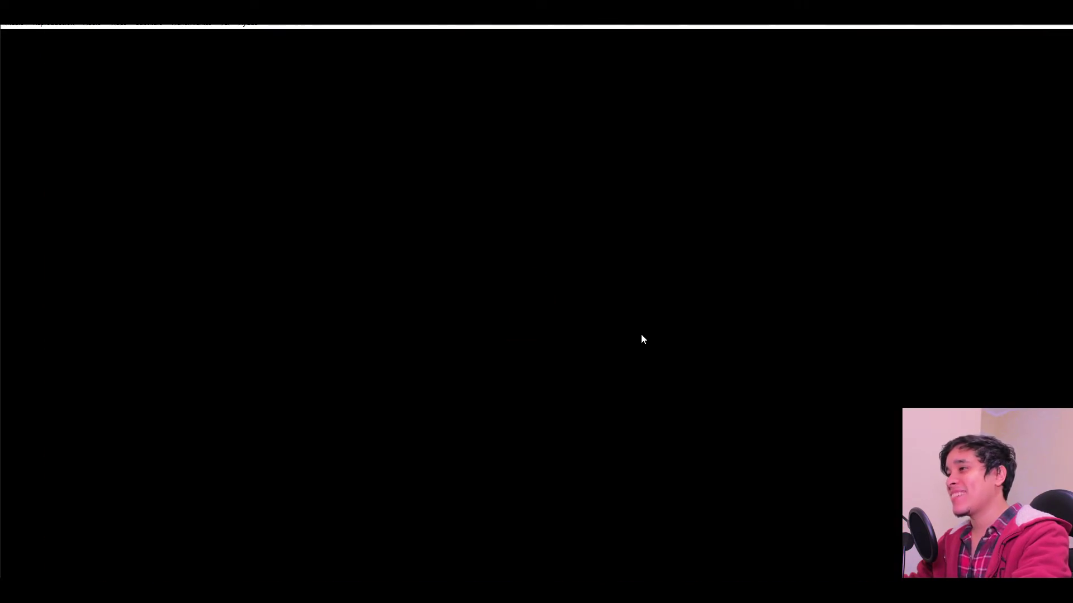
key("space")
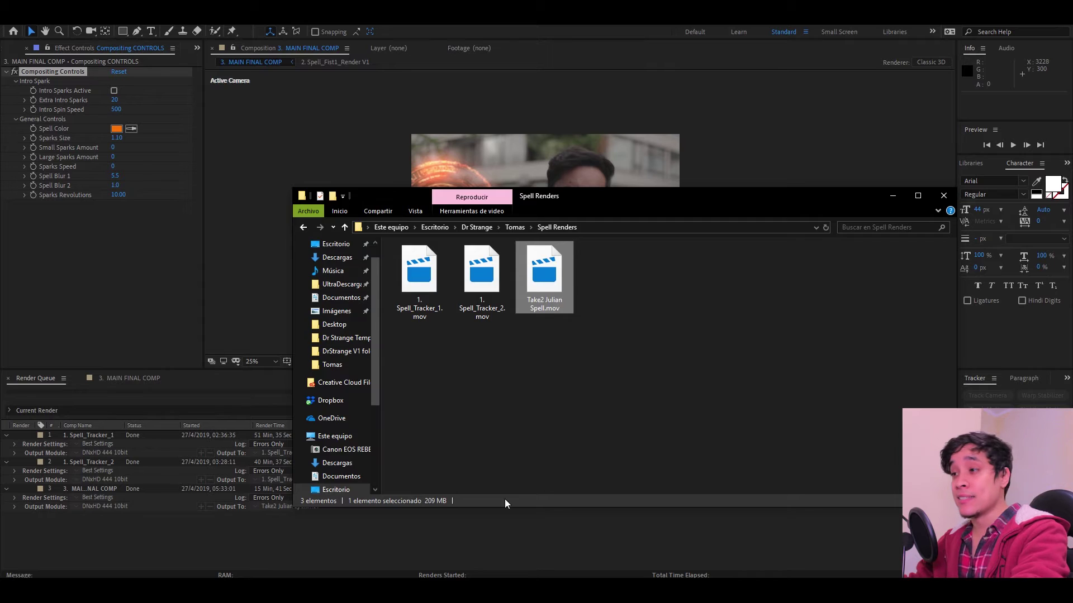
Step: Return to the MAIN FINAL COMP timeline and compare the frame with the ExtraGlow layer shown and hidden
left_click(506, 505)
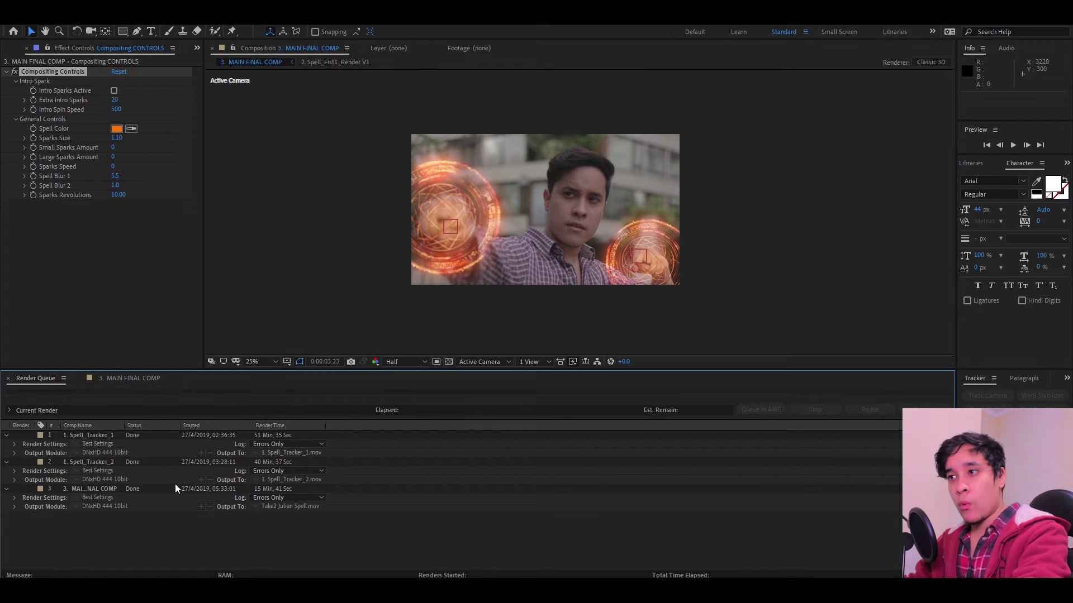
left_click(133, 383)
left_click(115, 450)
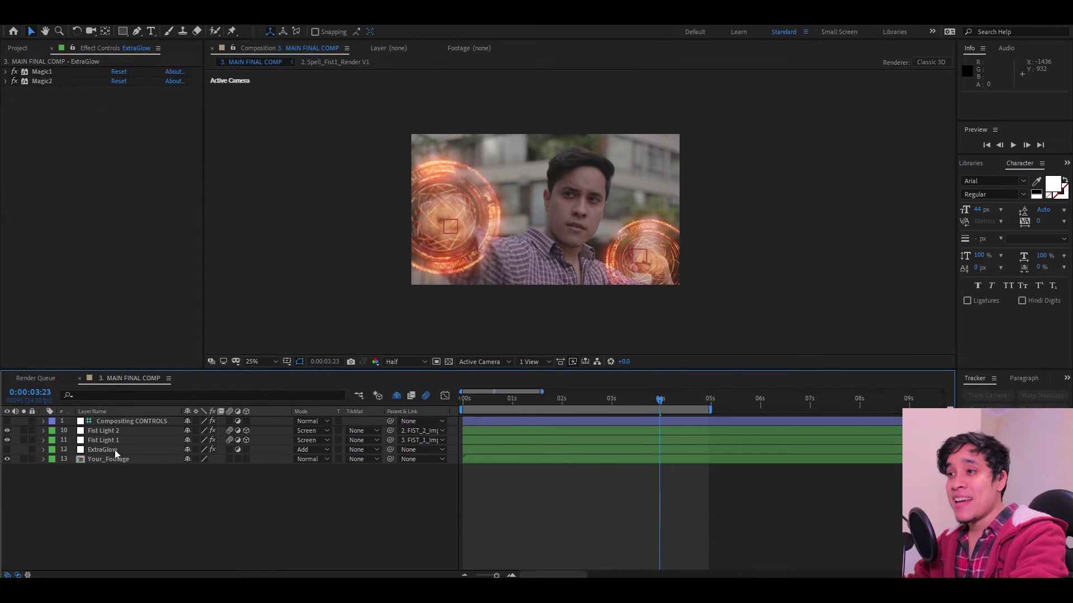
scroll(593, 260, "up", 1)
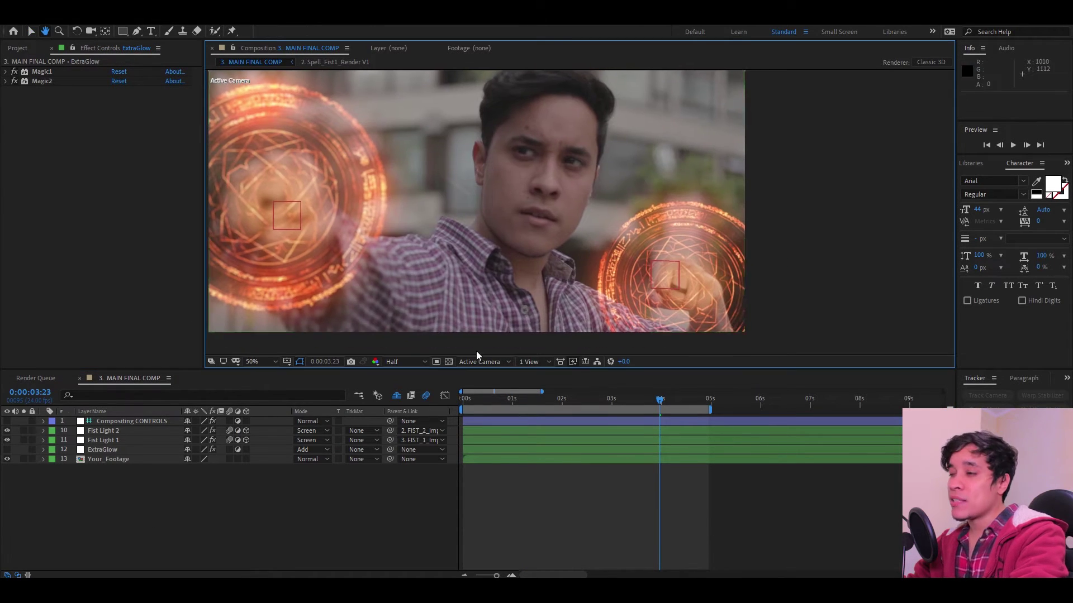
left_click(106, 450)
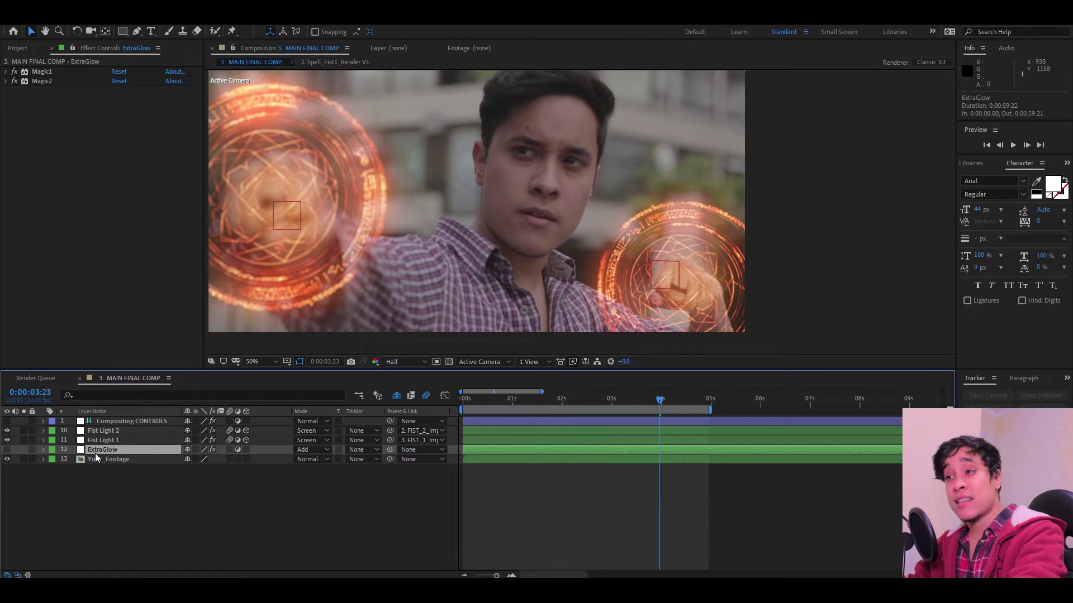
left_click(7, 459)
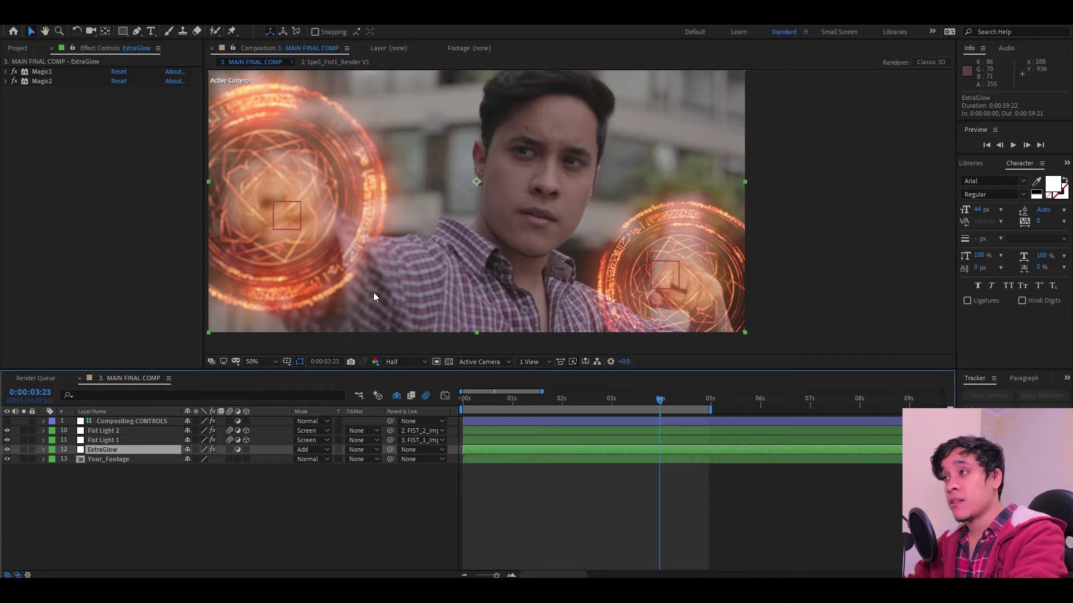
key("comma")
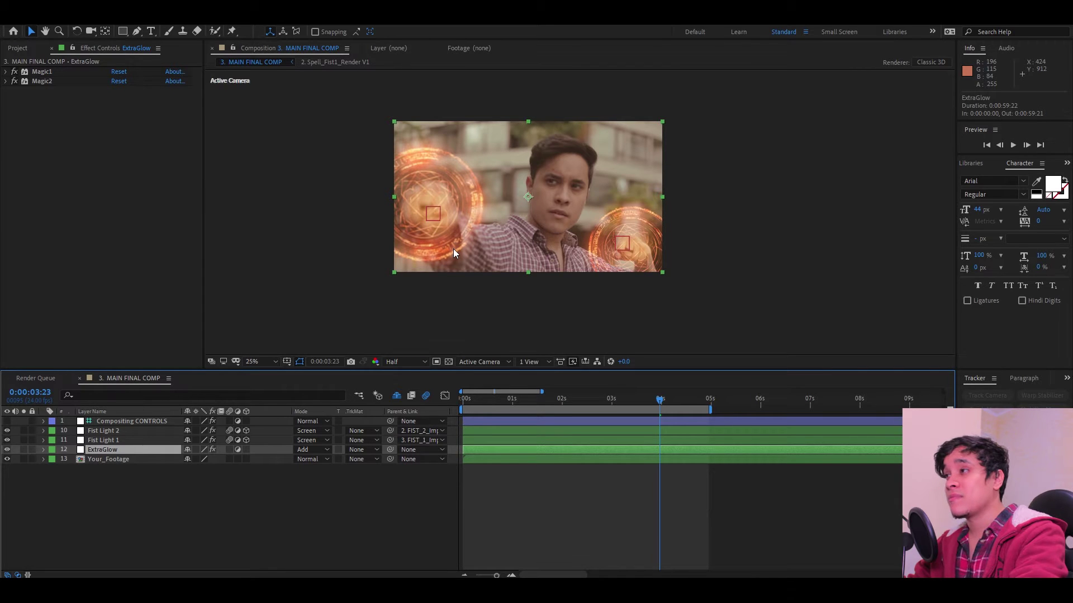
left_click(8, 450)
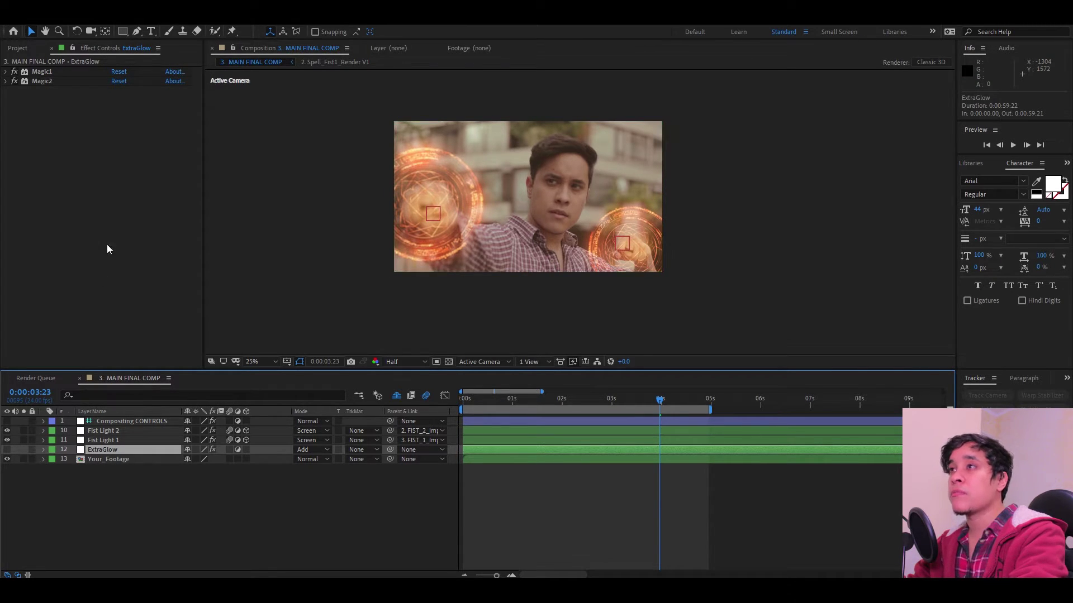
Step: Draw a closed Pen tool mask on ExtraGlow around the face half, neck and collar nearest the smaller spell circle
left_click(138, 30)
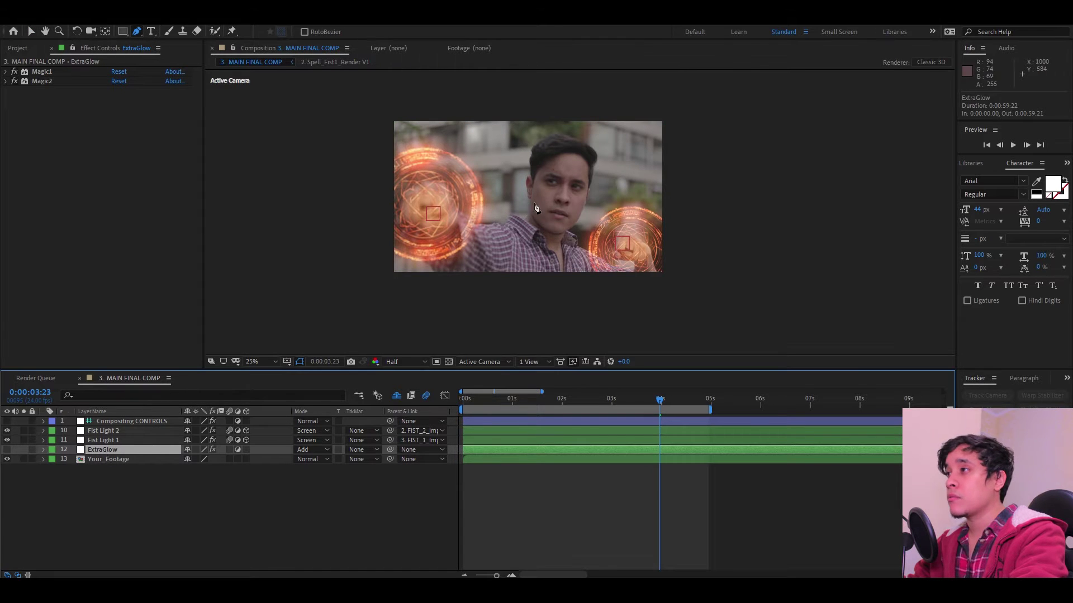
scroll(581, 212, "up", 2)
left_click_drag(565, 234, 546, 239)
key("space")
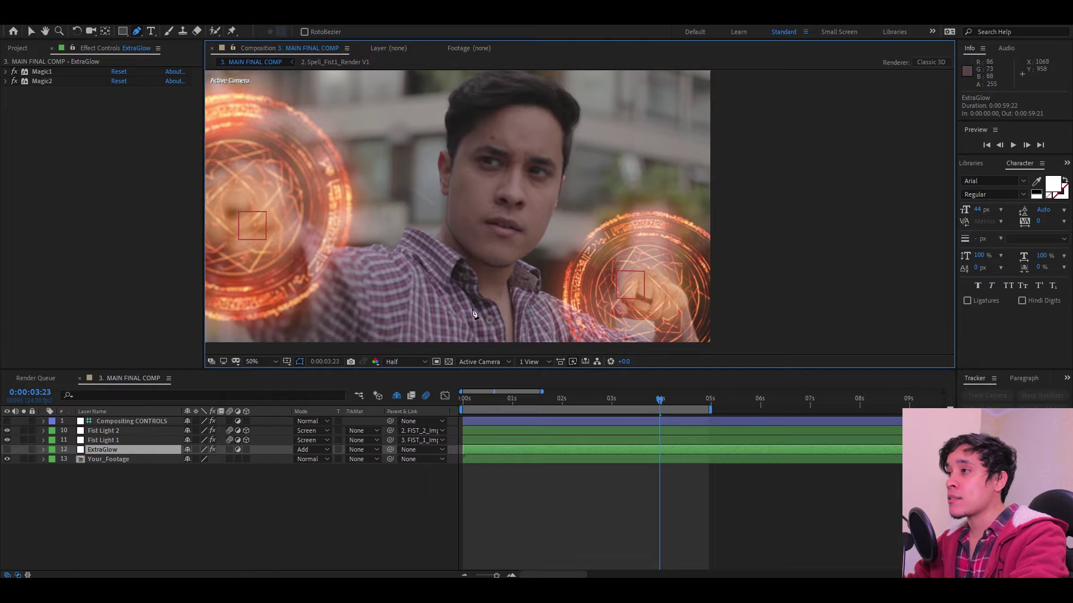
left_click(467, 290)
left_click(470, 268)
left_click_drag(522, 199, 522, 183)
left_click(544, 95)
left_click_drag(574, 156, 573, 162)
left_click(544, 237)
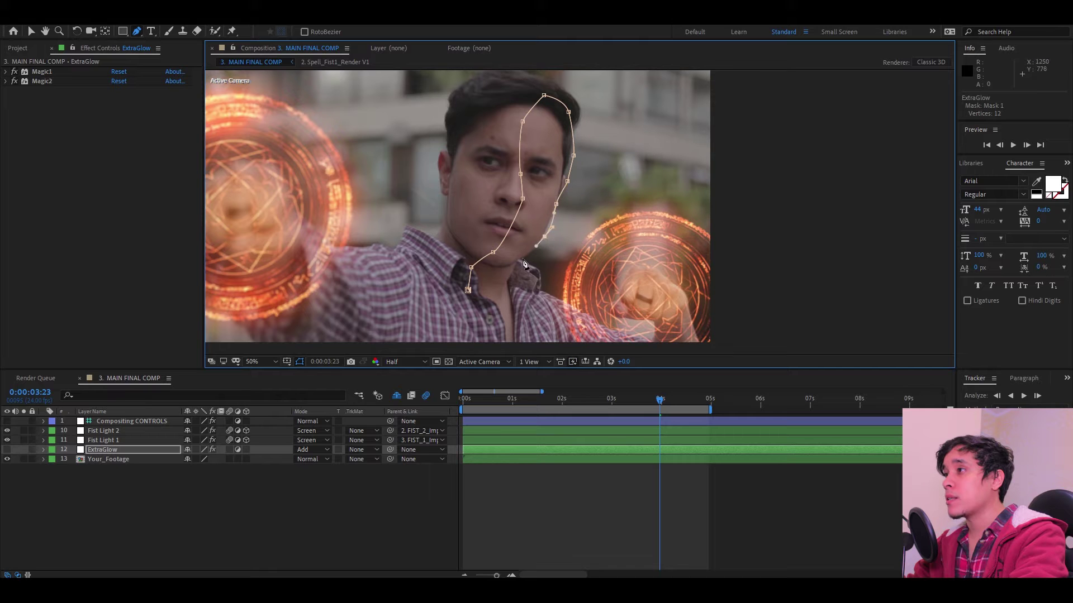
left_click(522, 259)
left_click_drag(538, 309, 542, 316)
scroll(542, 316, "down", 3)
left_click(532, 292)
left_click(466, 241)
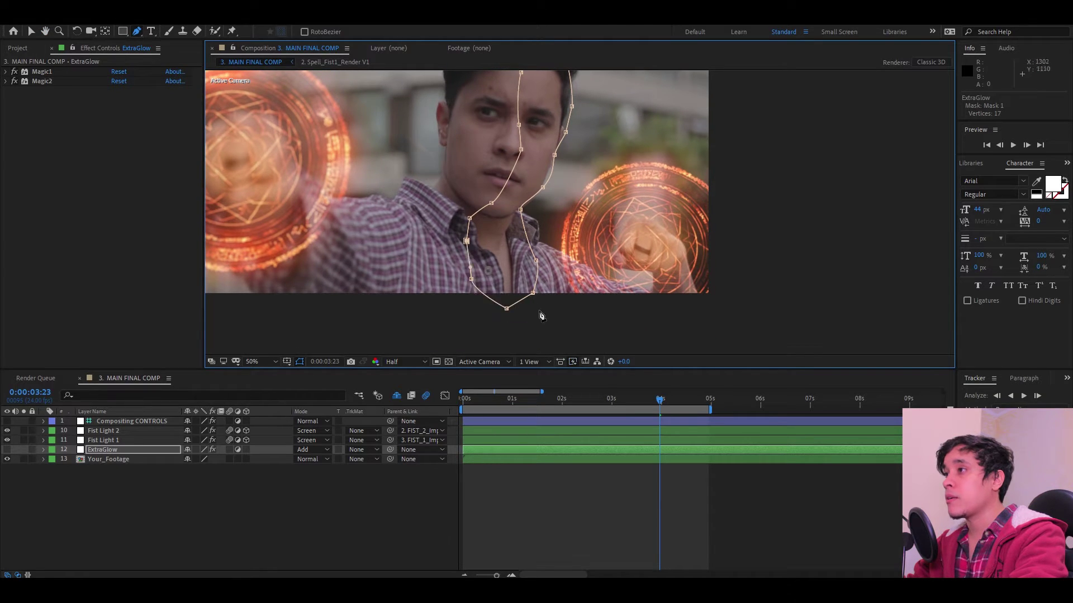
Step: Show the masked ExtraGlow layer and select it to check how the glow falls on the face
left_click(202, 538)
left_click(7, 450)
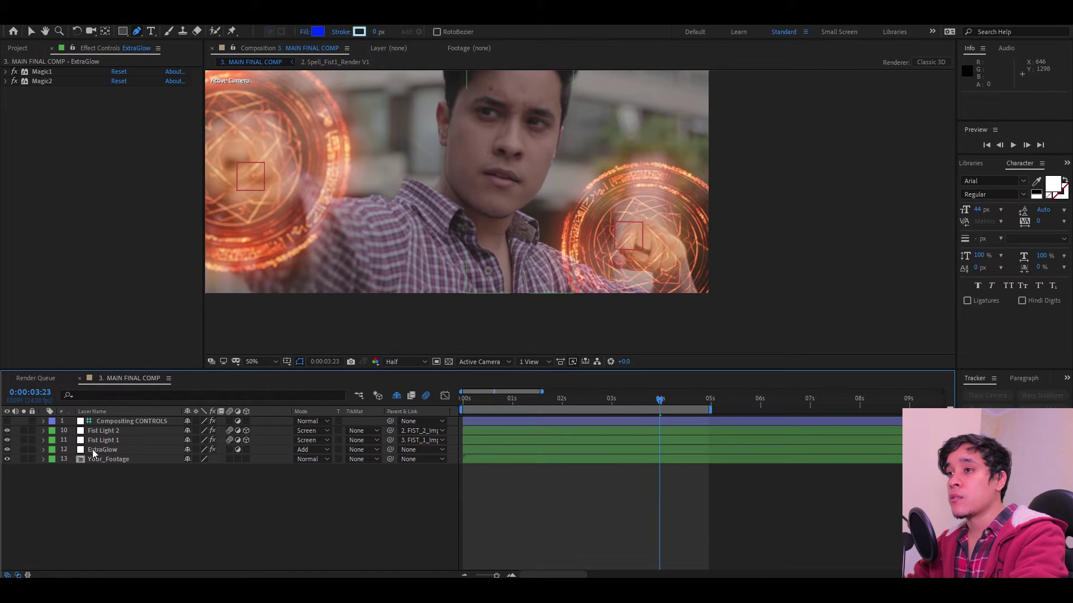
left_click(92, 449)
scroll(538, 202, "down", 1)
left_click_drag(539, 201, 492, 213)
scroll(524, 241, "up", 2)
key("v")
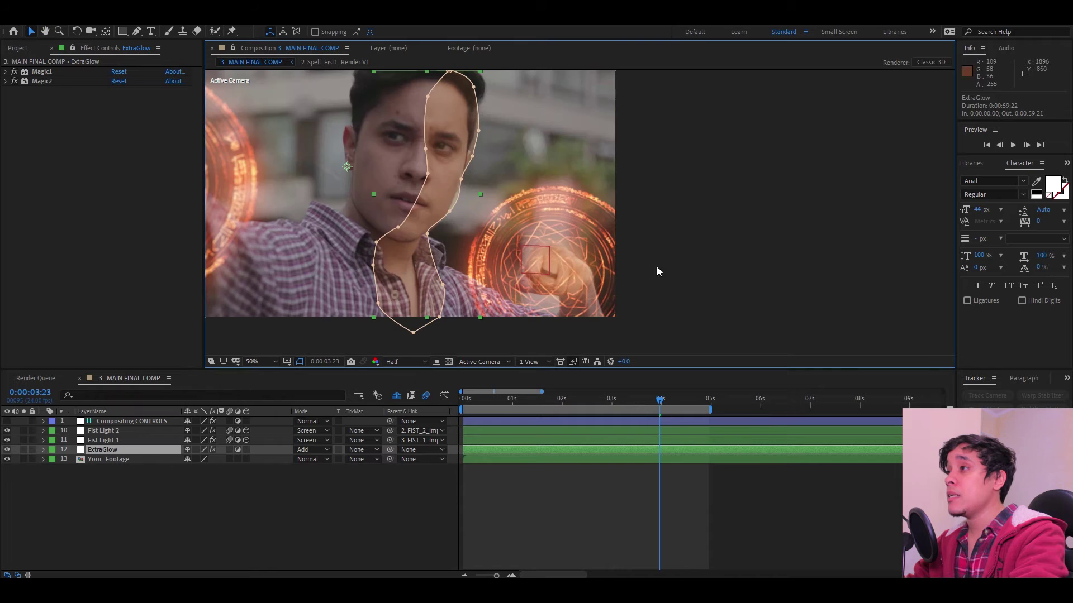
left_click(240, 479)
left_click(142, 451)
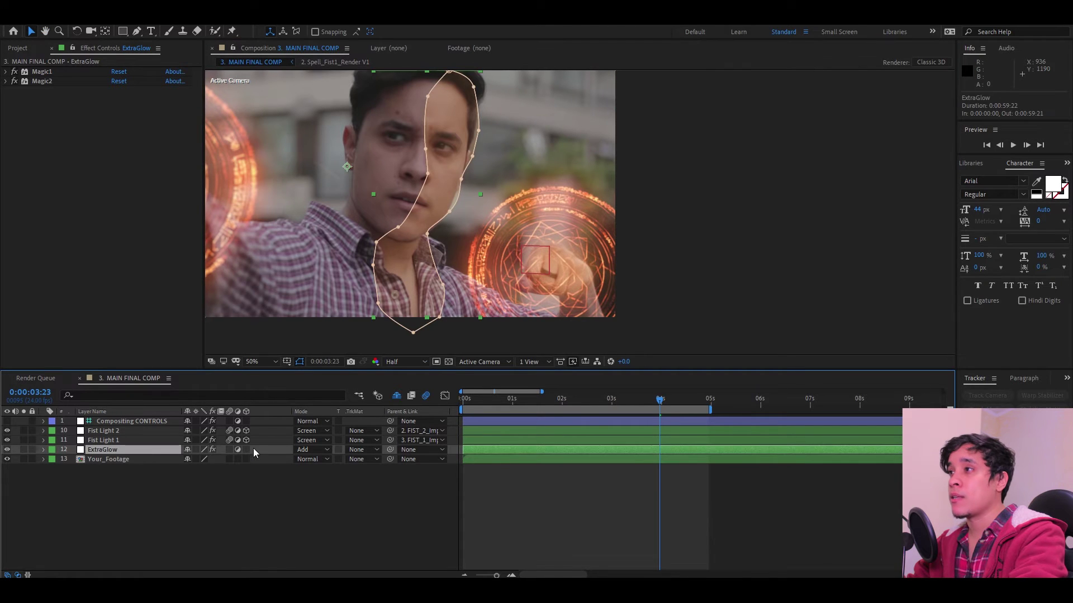
Step: Solo ExtraGlow and Your_Footage and set the ExtraGlow mask's feather to 80 pixels
key("f")
left_click_drag(208, 473, 217, 469)
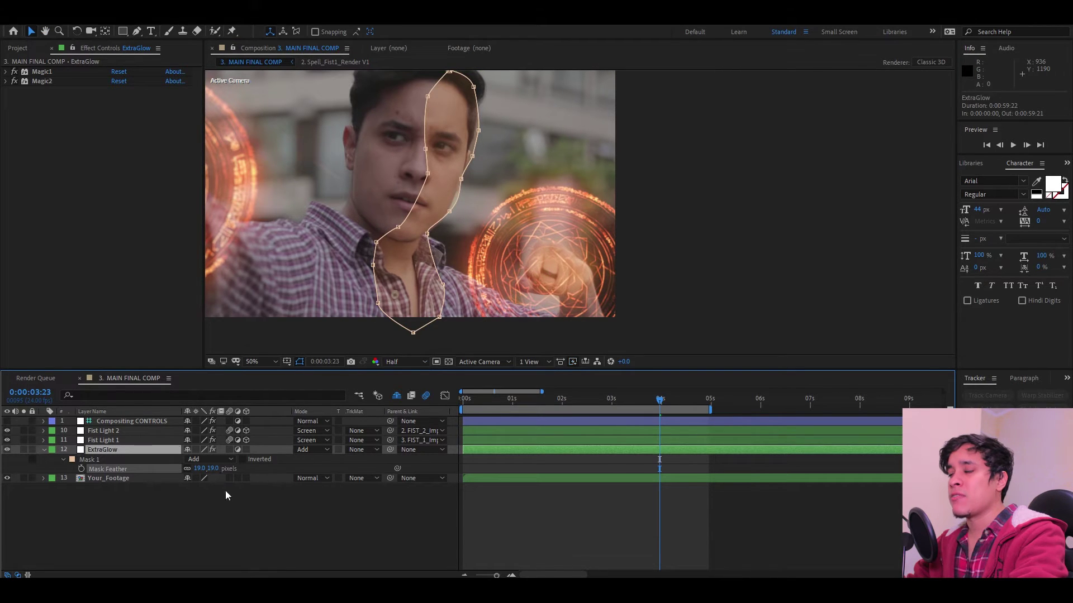
left_click(226, 492)
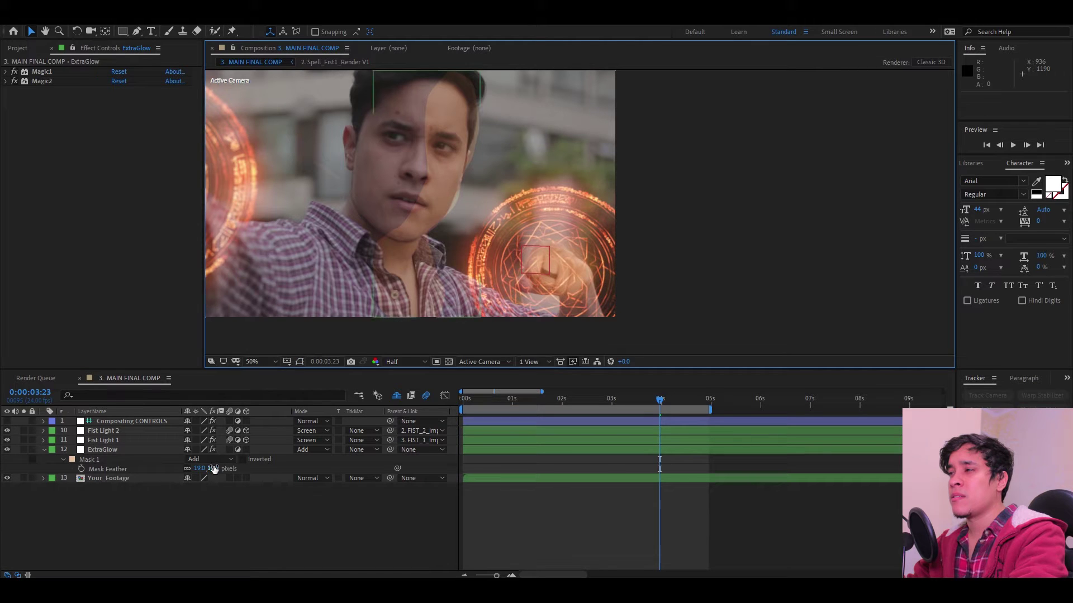
left_click_drag(215, 470, 263, 470)
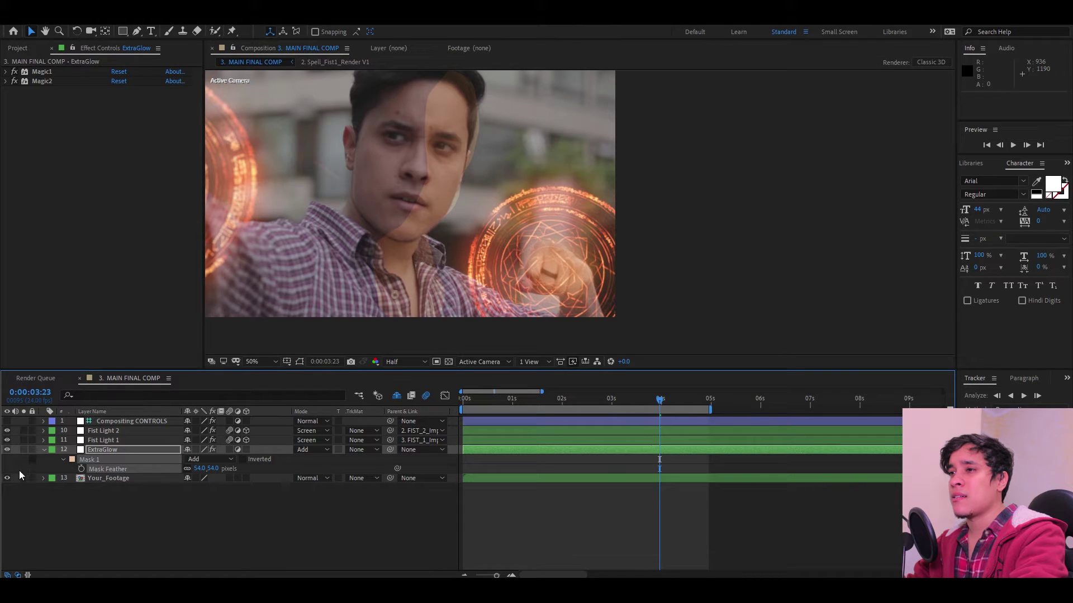
left_click(23, 450)
left_click(23, 478)
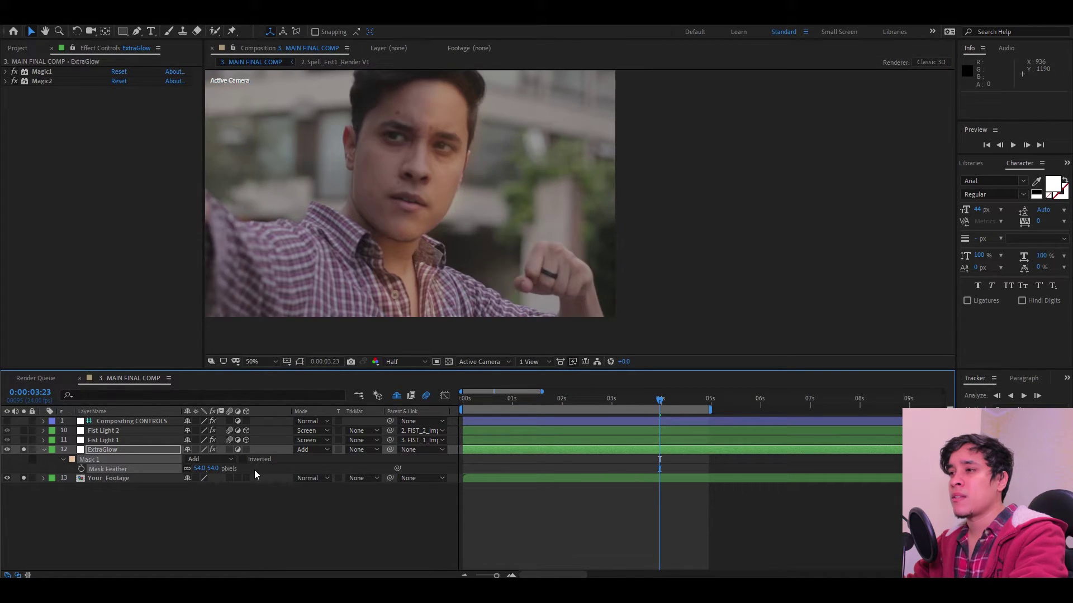
left_click_drag(216, 470, 223, 470)
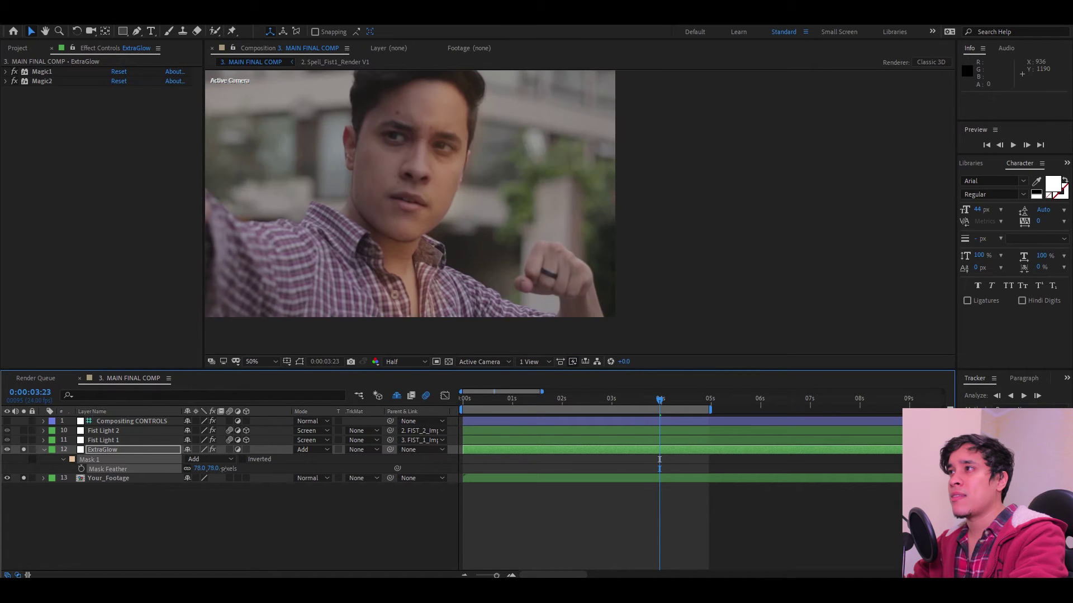
Step: Adjust the ExtraGlow mask's points to follow the jawline and outer edge of the face, and unsolo the layers
left_click(135, 451)
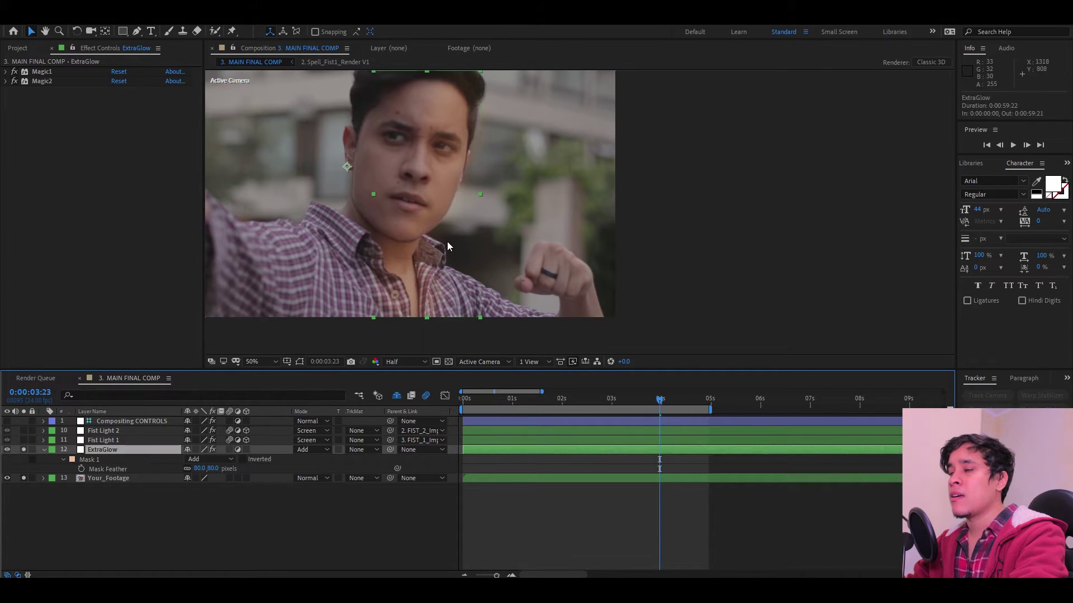
key("m")
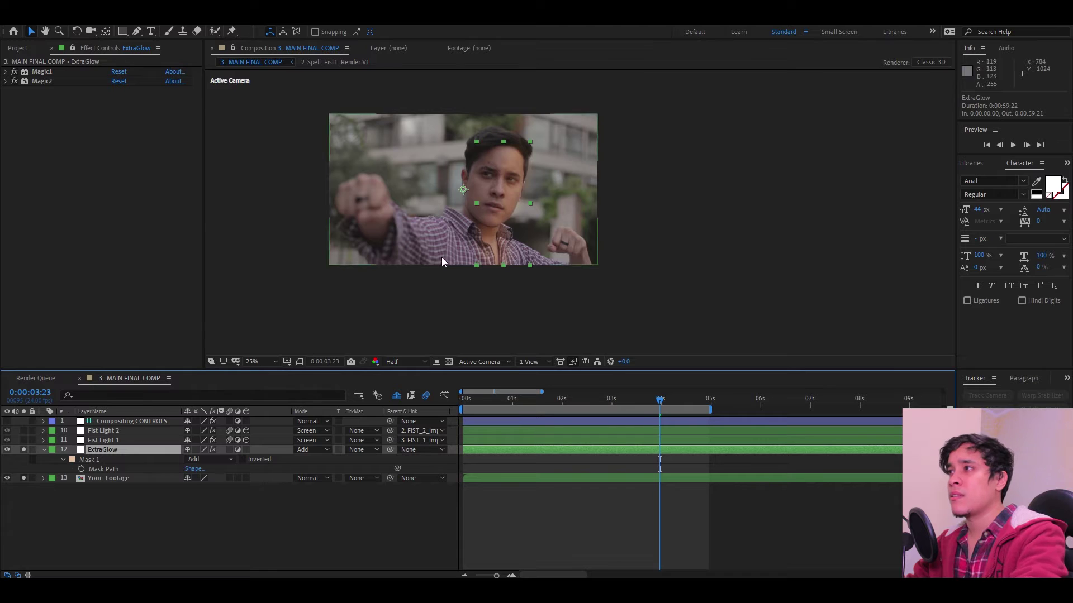
left_click(299, 361)
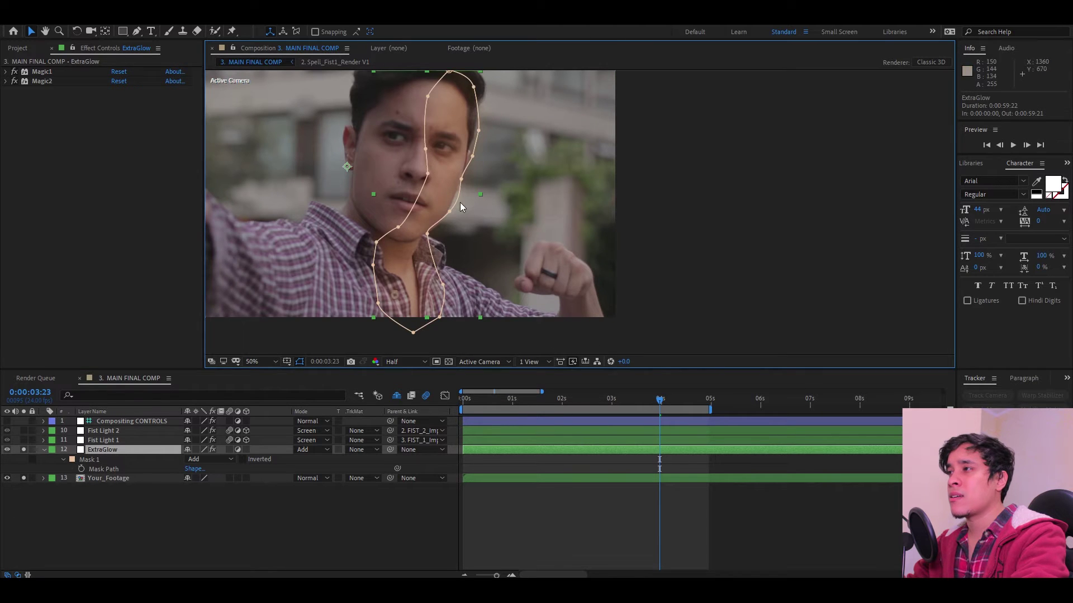
scroll(458, 207, "up", 2)
left_click_drag(505, 233, 451, 280)
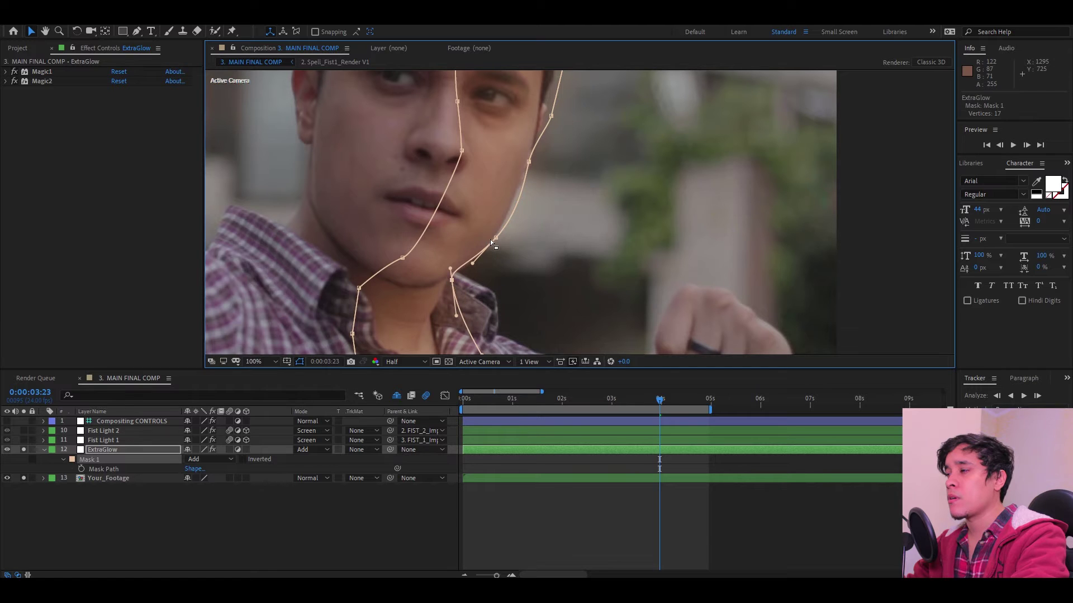
left_click_drag(496, 238, 484, 249)
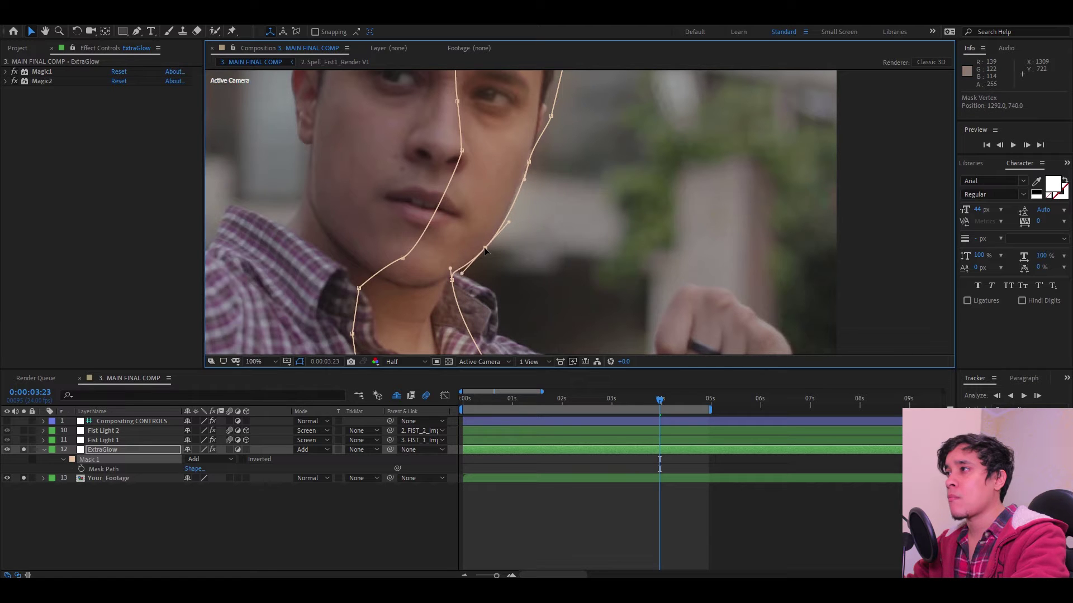
left_click(529, 162)
left_click_drag(534, 163, 521, 179)
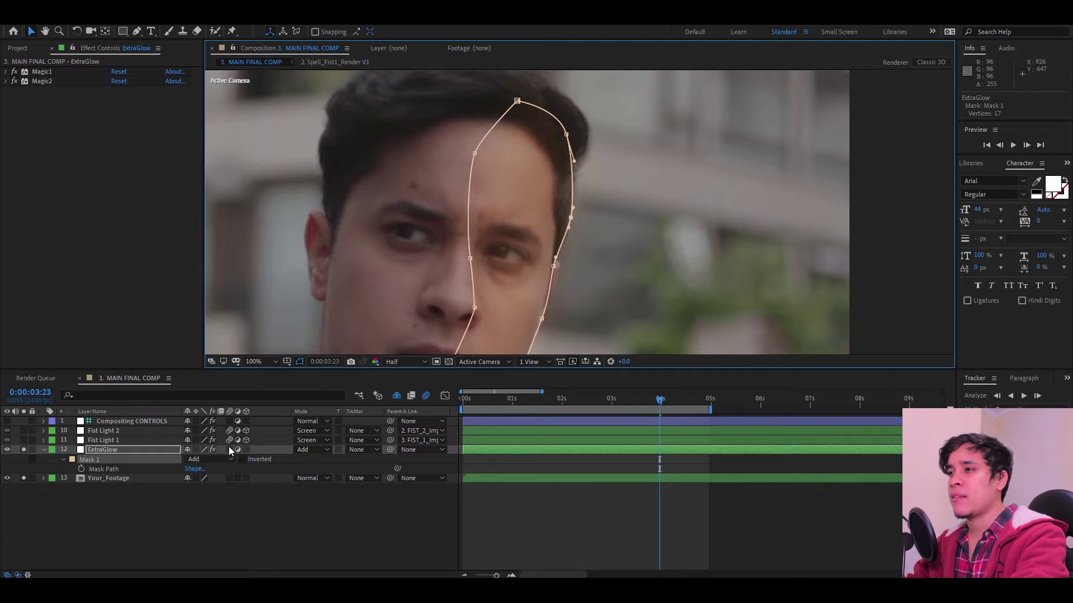
left_click(260, 495)
scroll(445, 269, "down", 4)
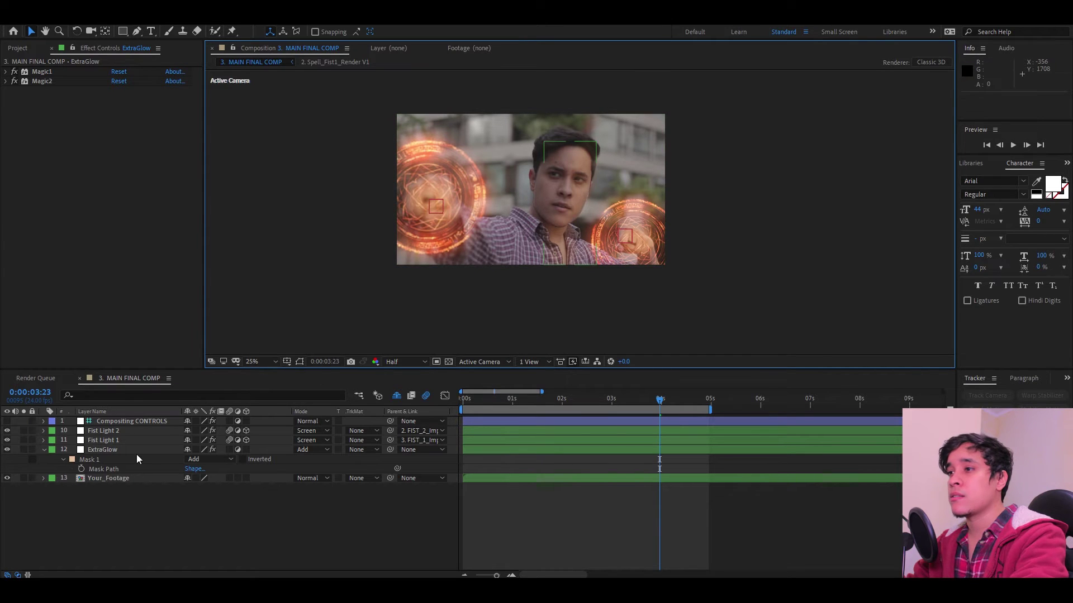
Step: Set the ExtraGlow mask's feather to 100 pixels and deselect the layer
left_click(156, 450)
key("f")
left_click(213, 468)
type("100")
key("Return")
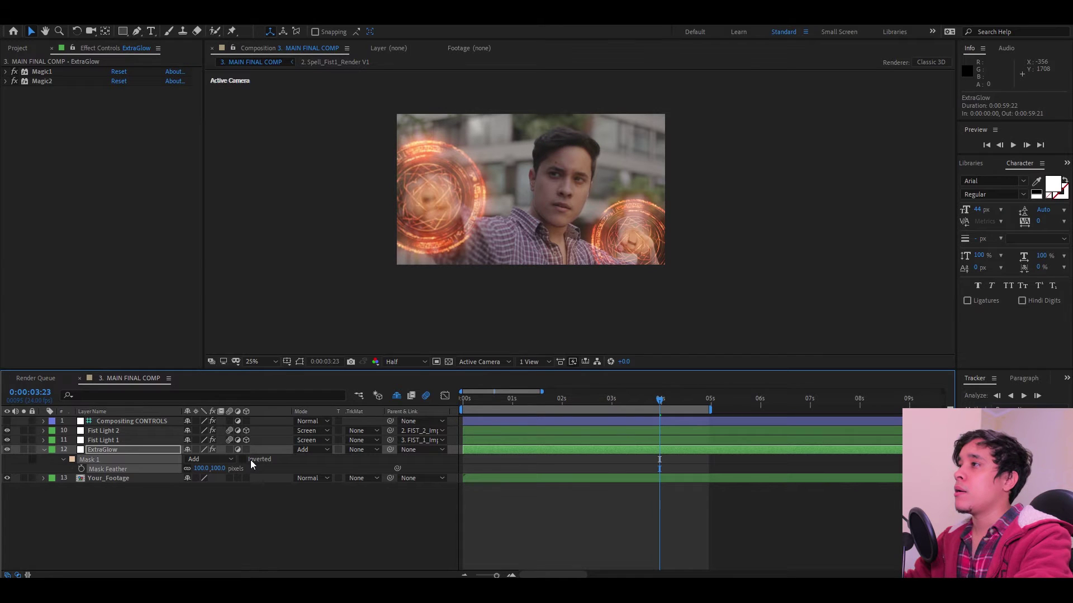
left_click(291, 542)
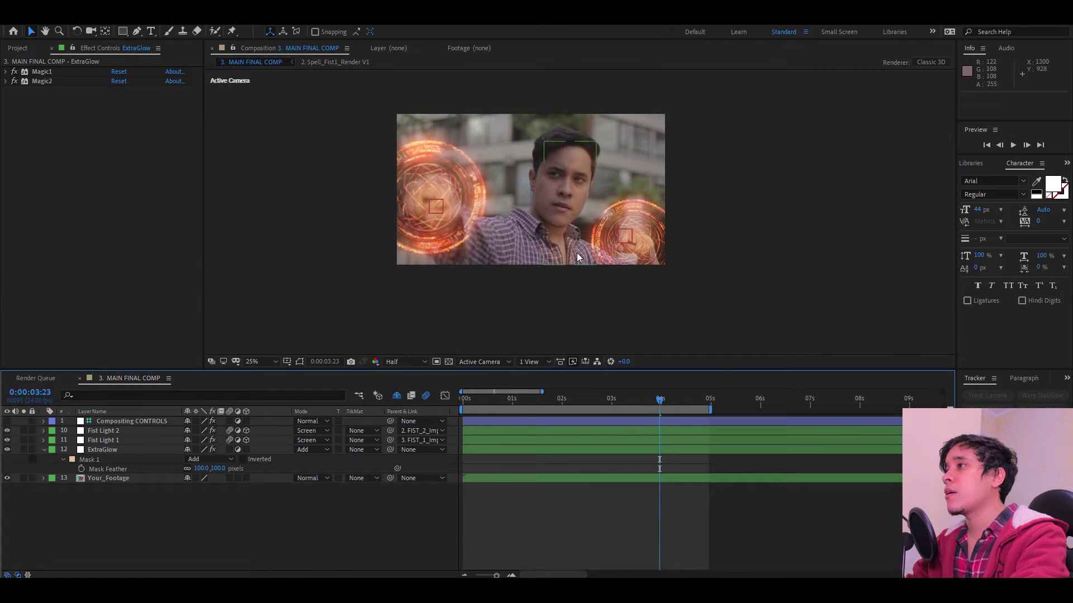
Step: Select the ExtraGlow layer and examine how its masked glow falls on the face and shirt, both close up and in the full frame
scroll(577, 252, "up", 2)
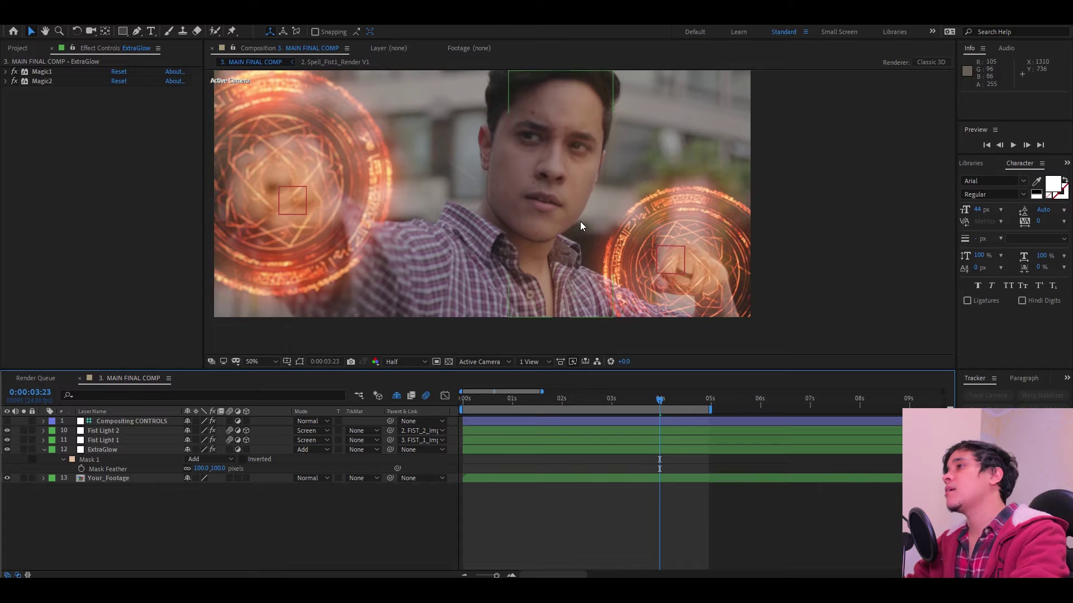
scroll(580, 221, "down", 2)
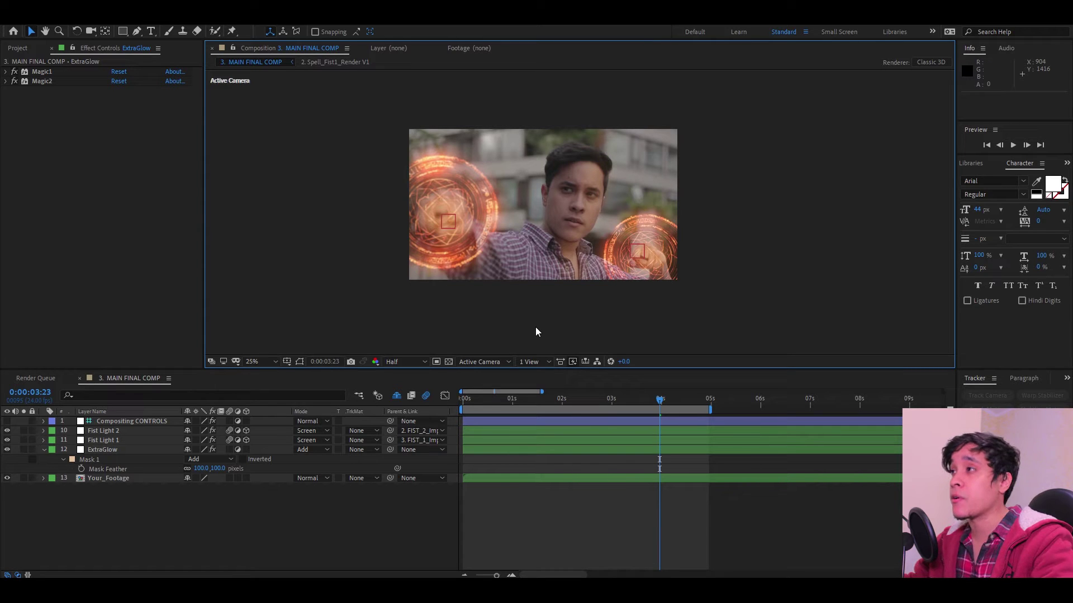
left_click(393, 516)
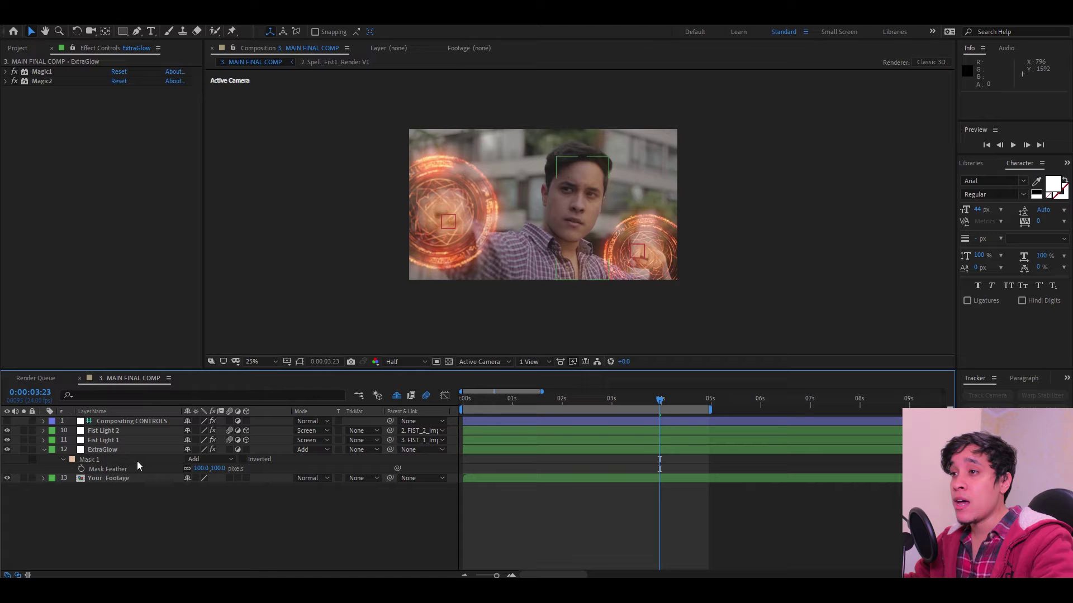
left_click(99, 451)
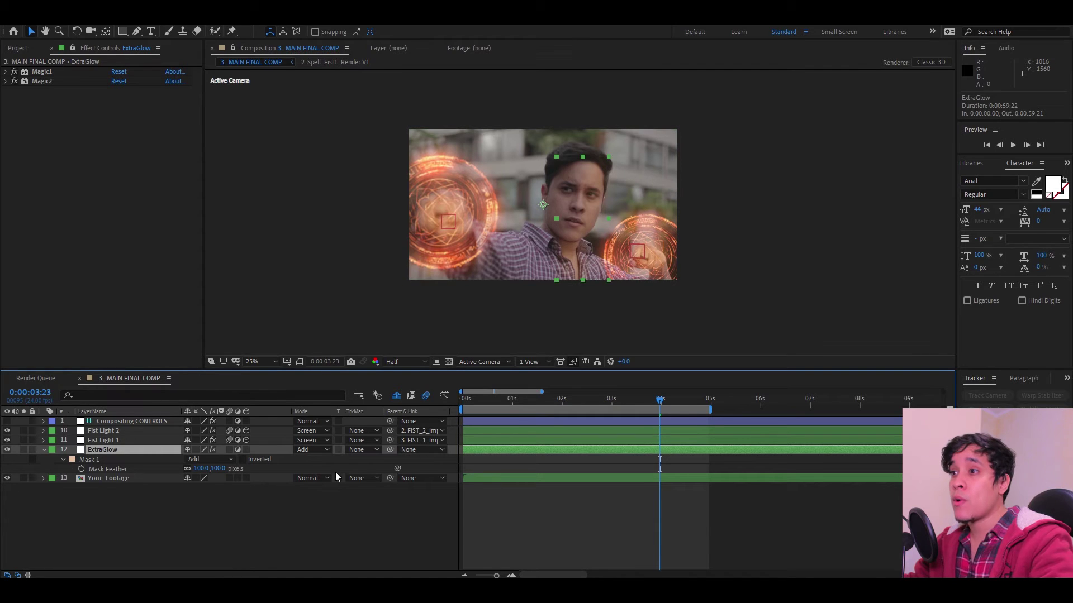
left_click(105, 450, "ctrl")
left_click(106, 450)
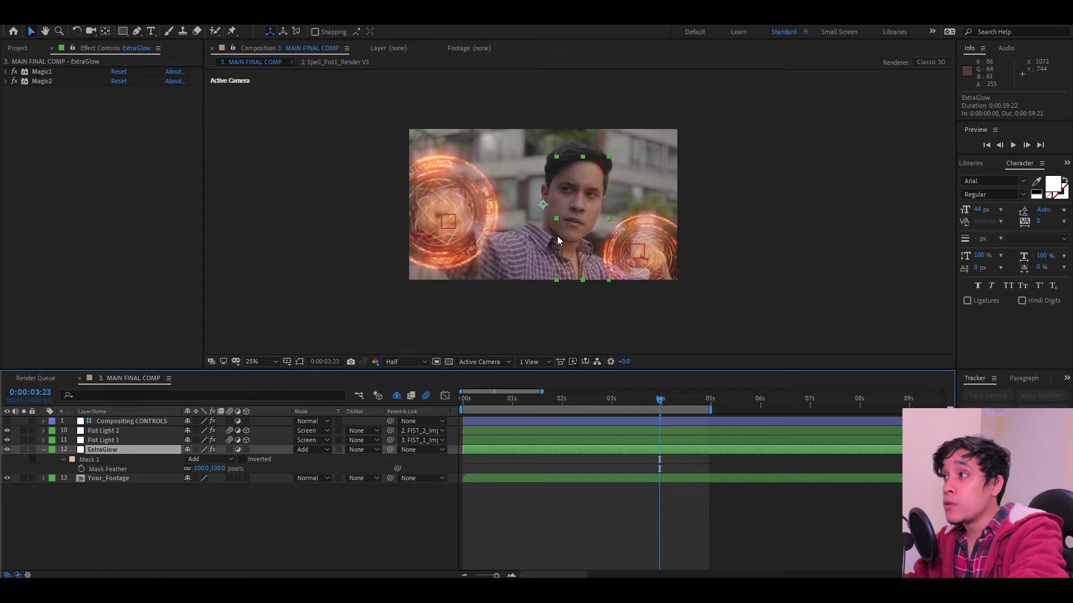
scroll(638, 225, "up", 2)
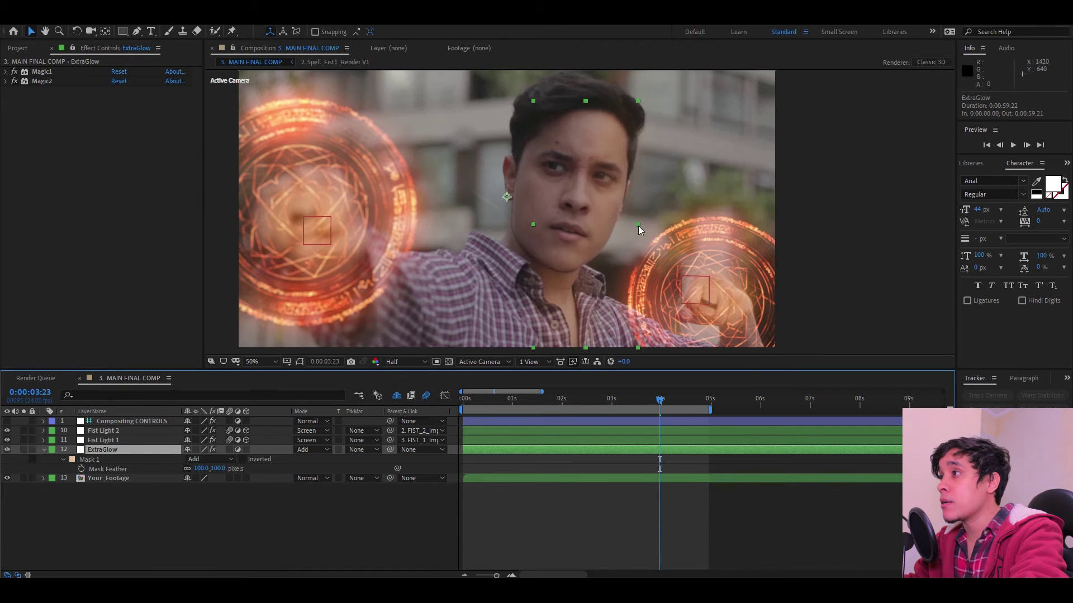
scroll(633, 233, "down", 1)
scroll(614, 262, "down", 1)
scroll(621, 250, "up", 1)
scroll(599, 286, "down", 1)
scroll(595, 272, "up", 1)
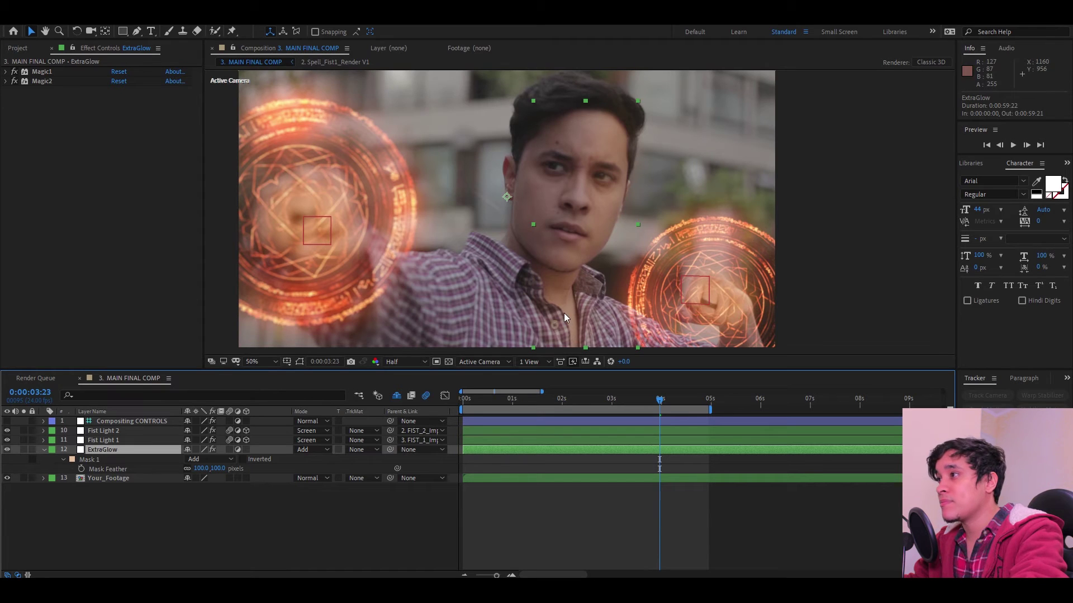
left_click_drag(564, 312, 644, 250)
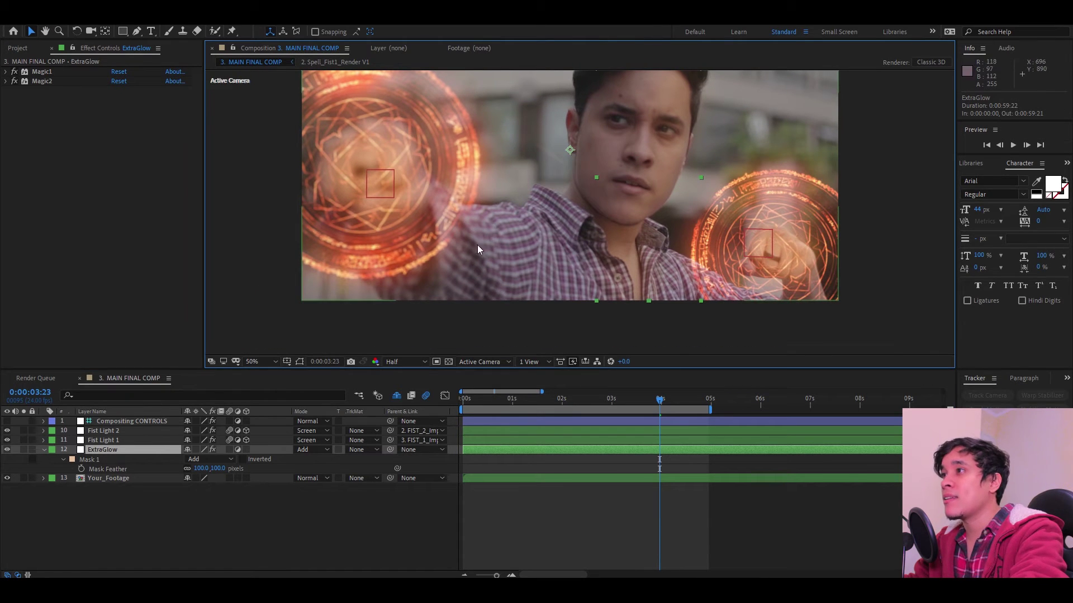
Step: Open the ExtraGlow layer on its own to inspect the feathered mask, return to the main composition and deselect the layer
double_click(104, 449)
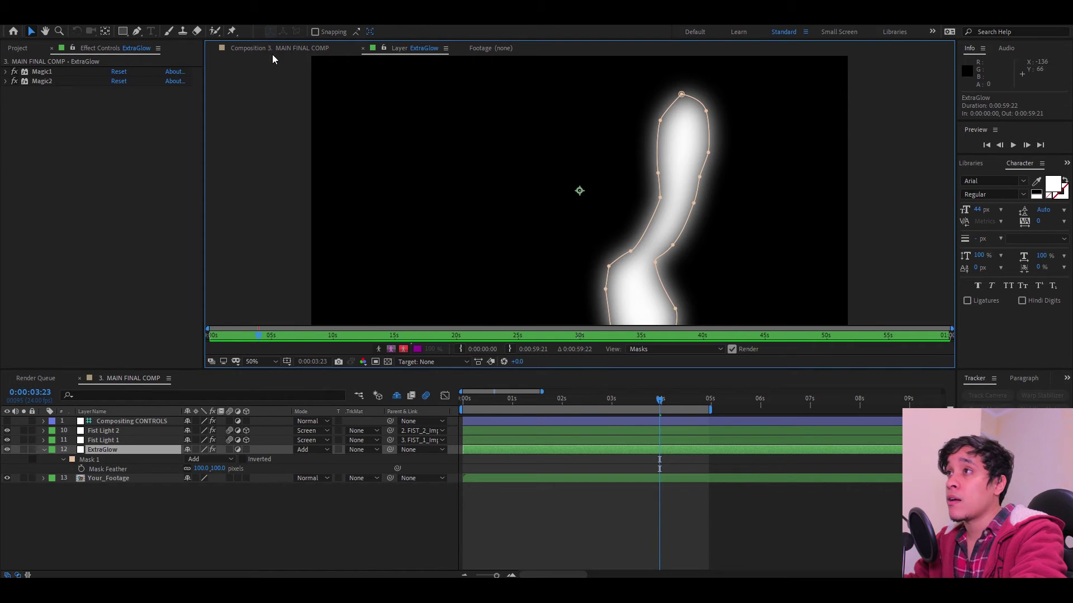
left_click(275, 49)
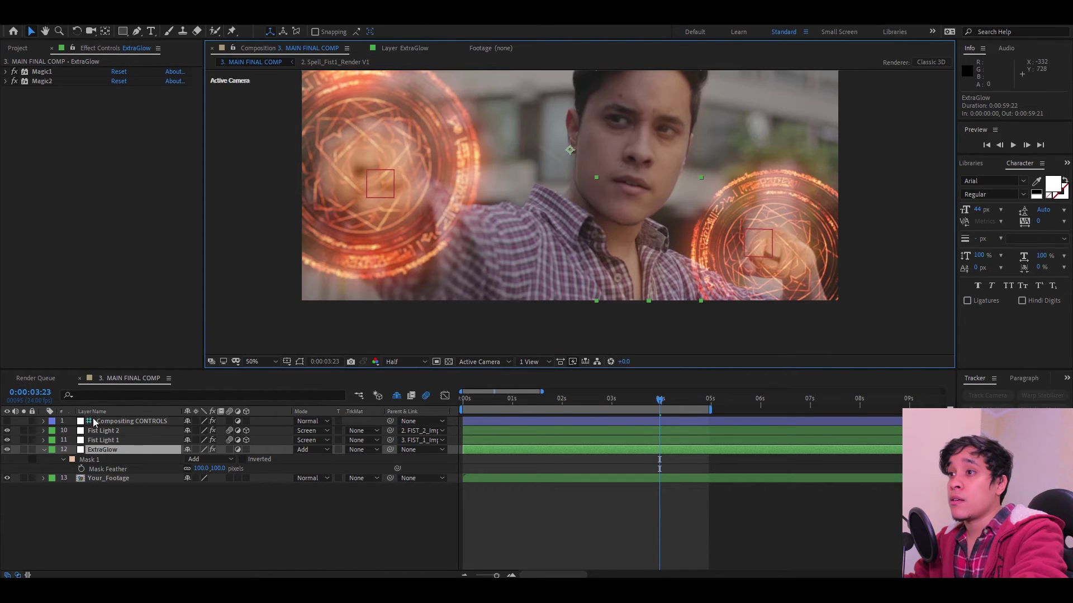
left_click(145, 534)
Step: Bring up the Tracker and check the glow across the whole composited frame at 0:00:04:22
left_click(976, 380)
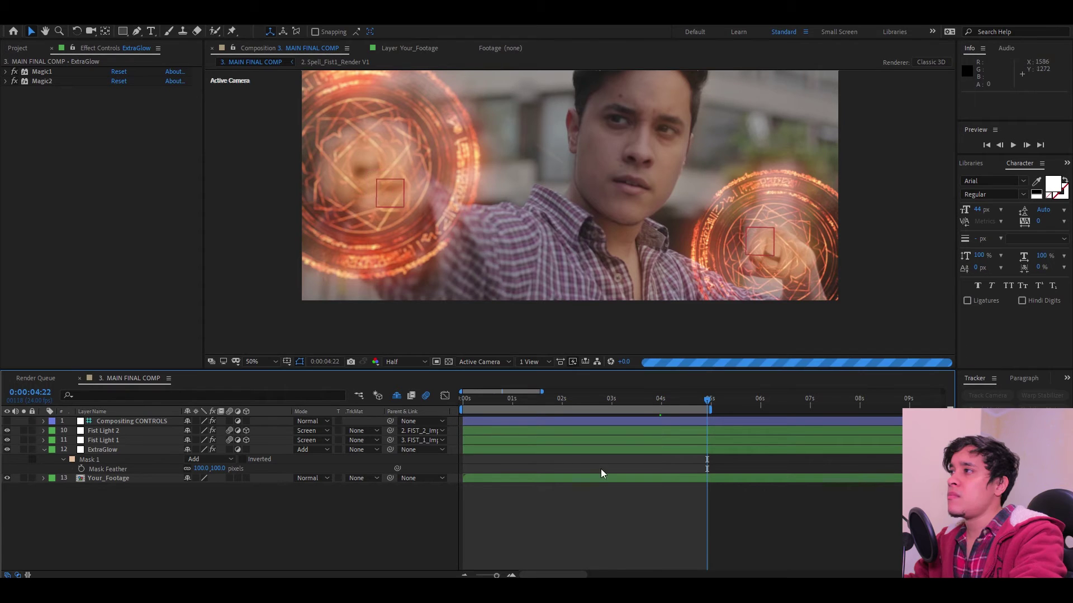
scroll(685, 159, "down", 3)
scroll(665, 179, "up", 2)
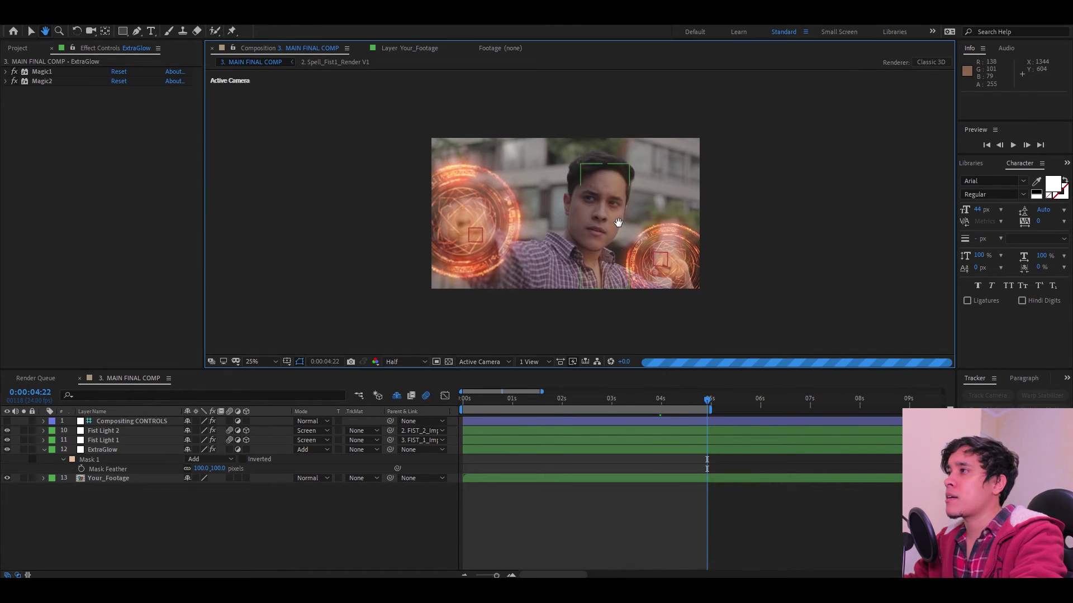